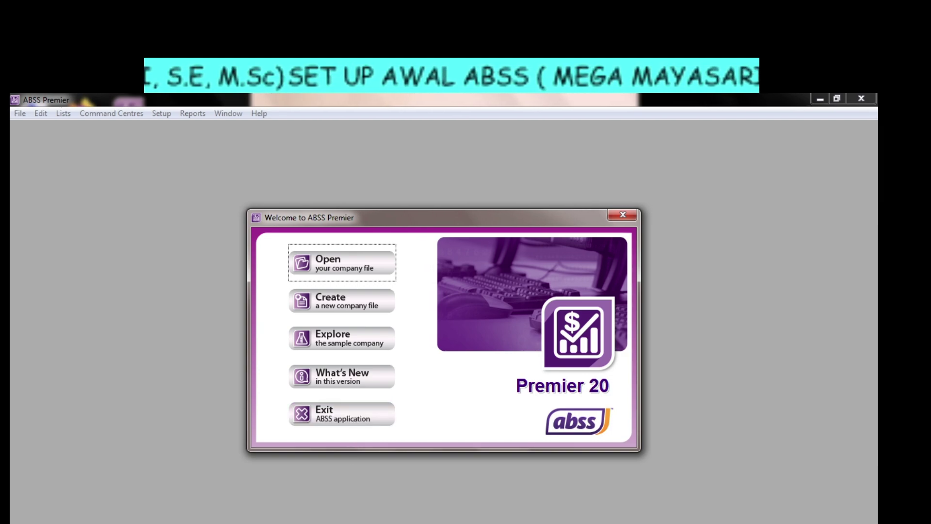
# Create a new company file from the Welcome dialog and dismiss the Windows colour-scheme prompt.
pyautogui.click(303, 523)
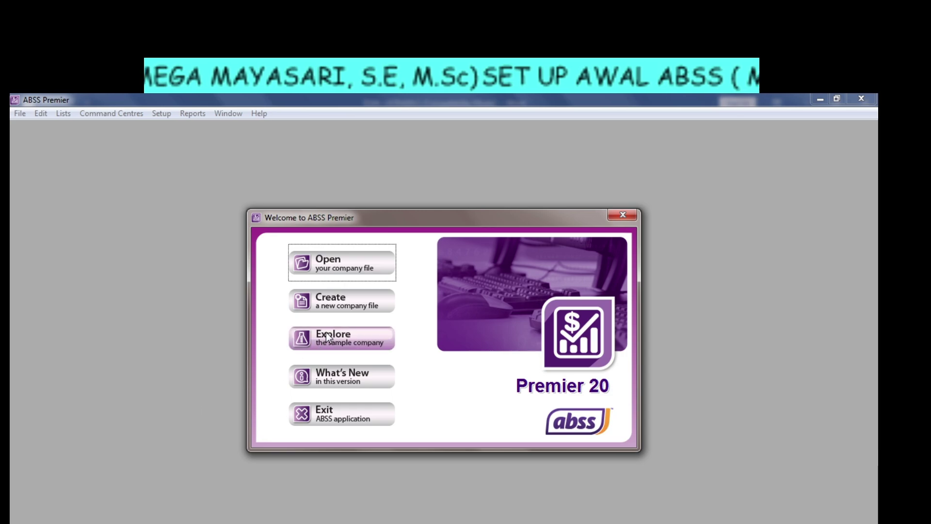
pyautogui.click(338, 306)
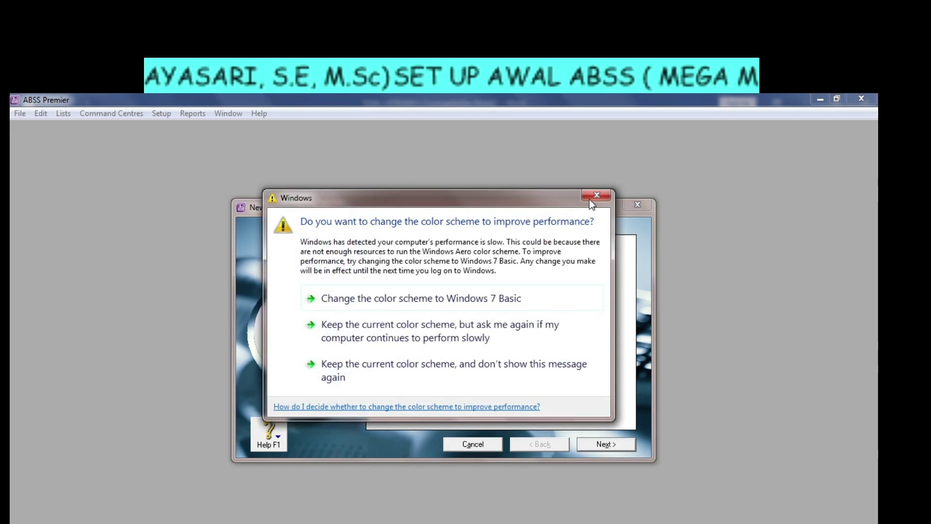
pyautogui.click(593, 197)
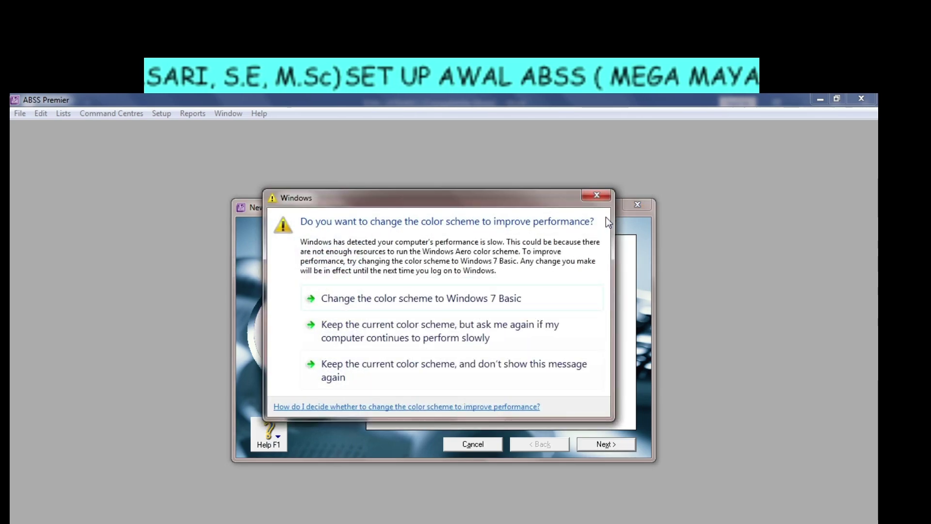
# Keep the current colour scheme permanently and advance to Company Information, clearing the blank-name warning.
pyautogui.click(540, 362)
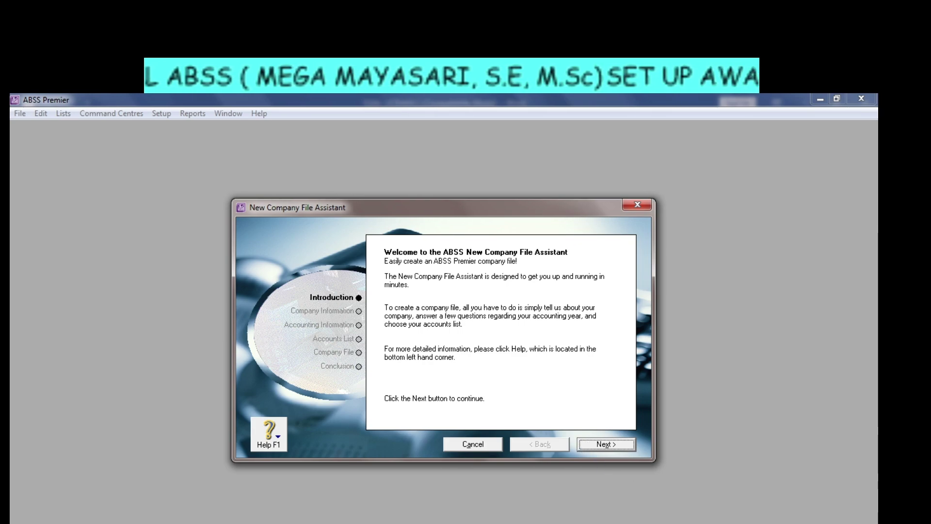
pyautogui.press('Return')
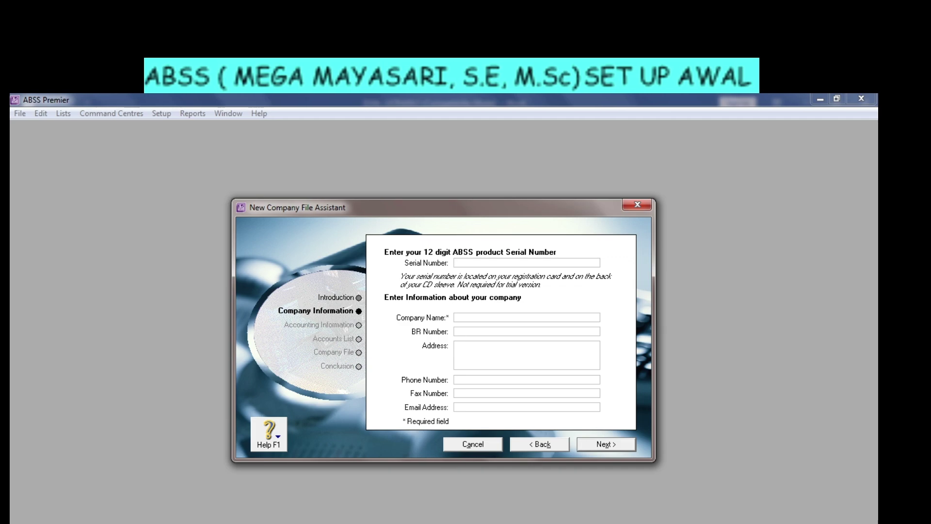
pyautogui.click(607, 449)
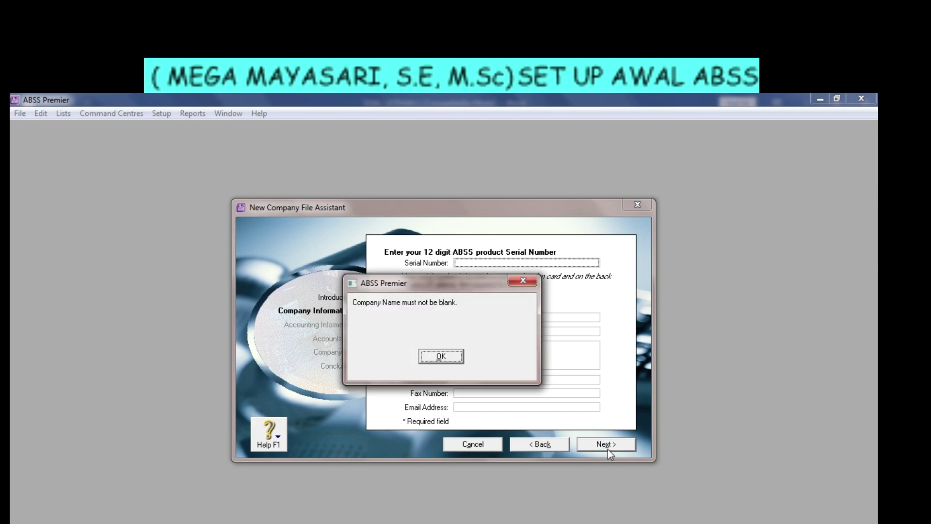
pyautogui.click(530, 283)
pyautogui.click(543, 321)
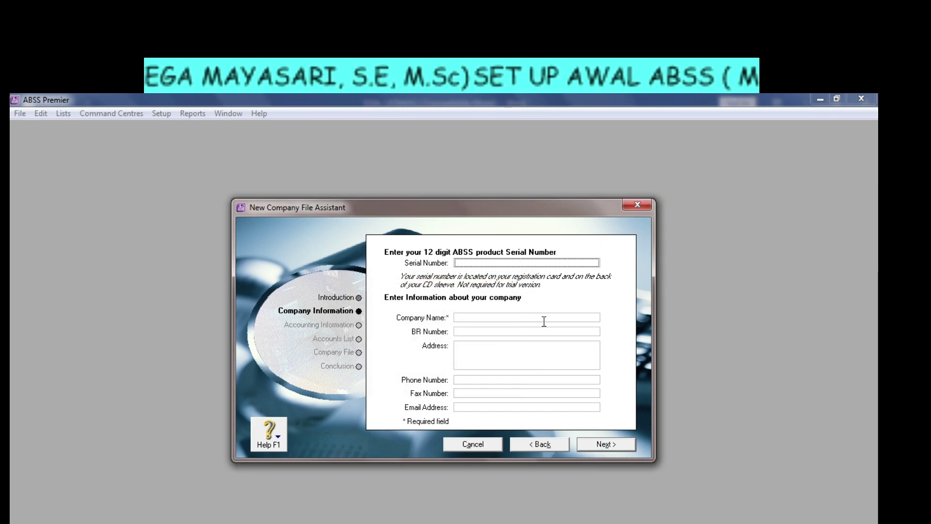
pyautogui.hotkey('alt', 'Tab')
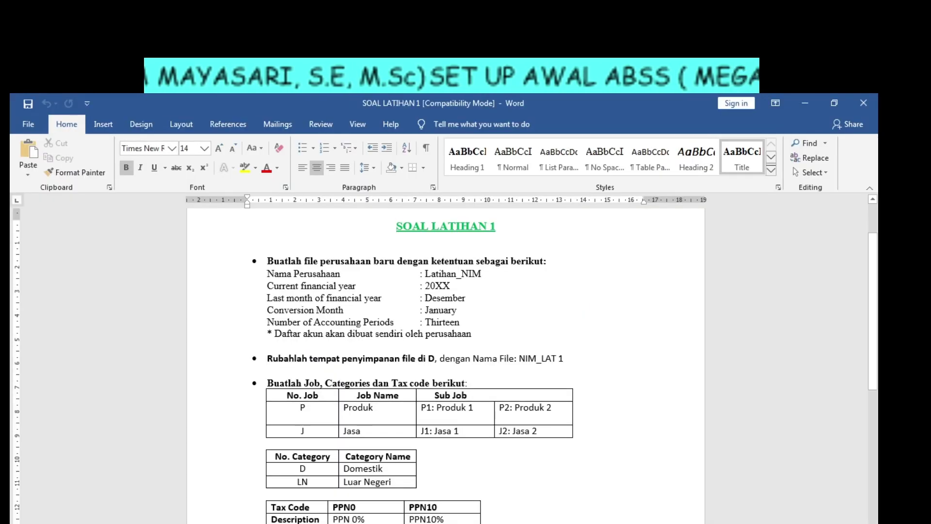
pyautogui.hotkey('alt', 'Tab')
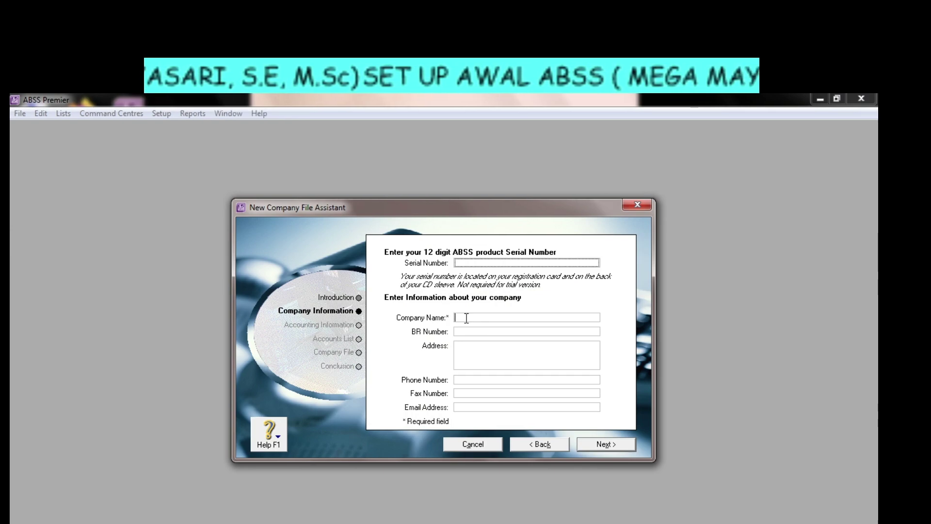
# Enter company name LATIHAN_110069, the company address and the company phone number.
pyautogui.write('LATIHAN')
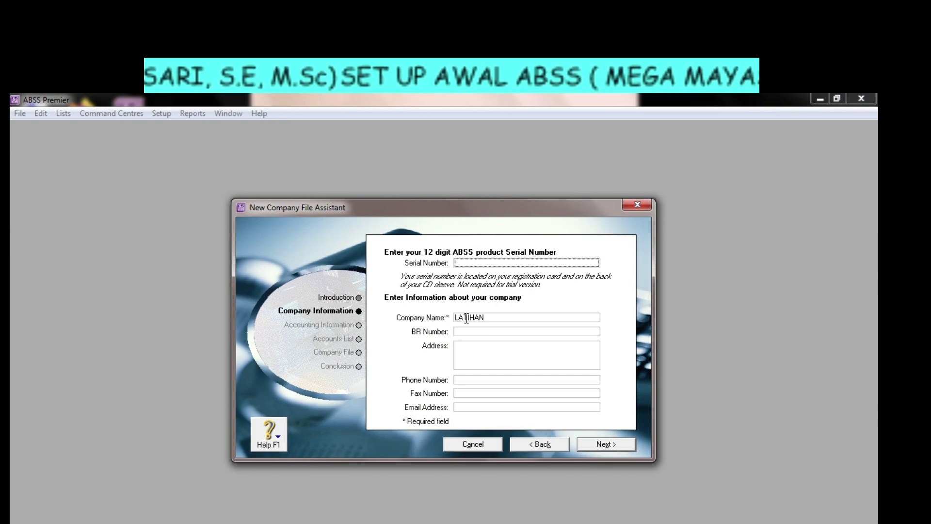
pyautogui.write('_110')
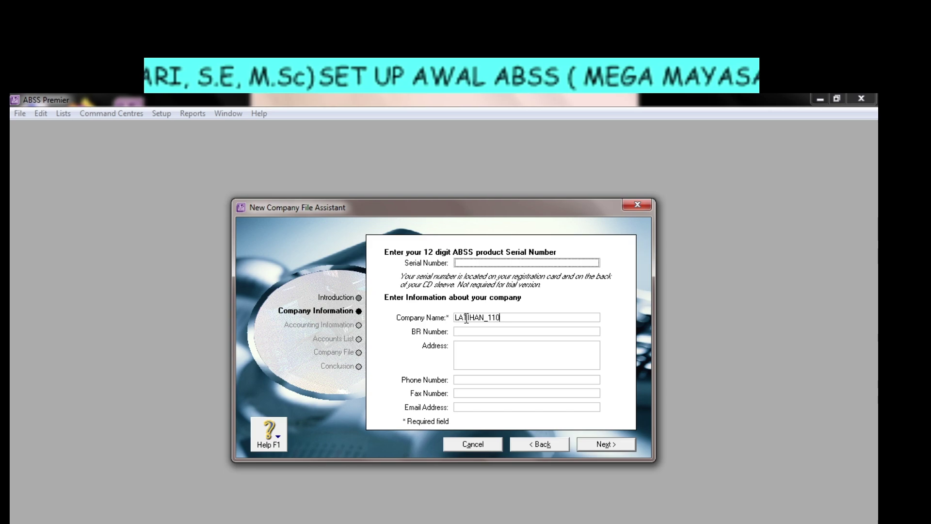
pyautogui.write('069')
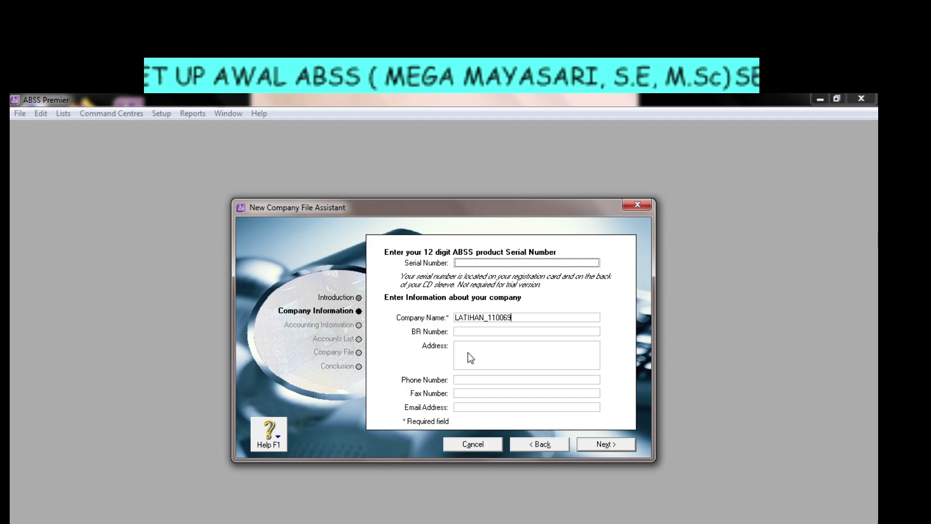
pyautogui.click(469, 354)
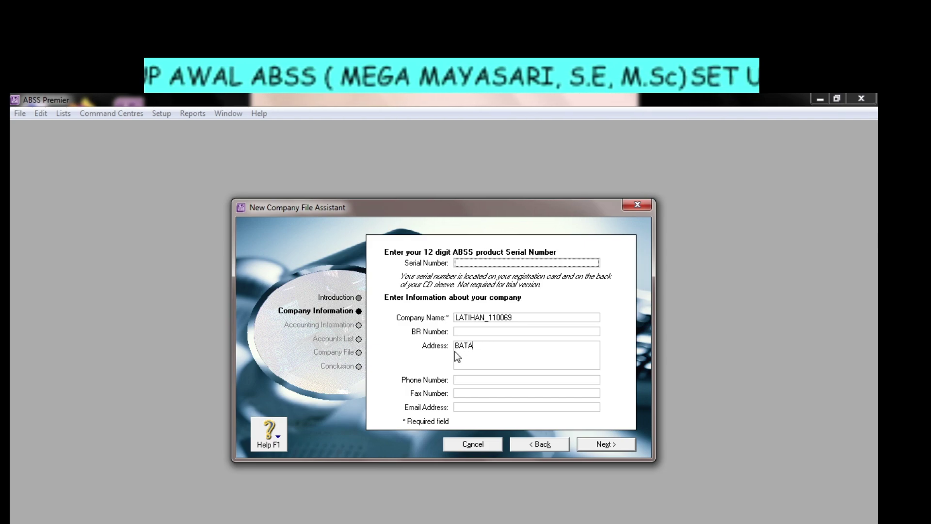
pyautogui.write('BATAM CENTER')
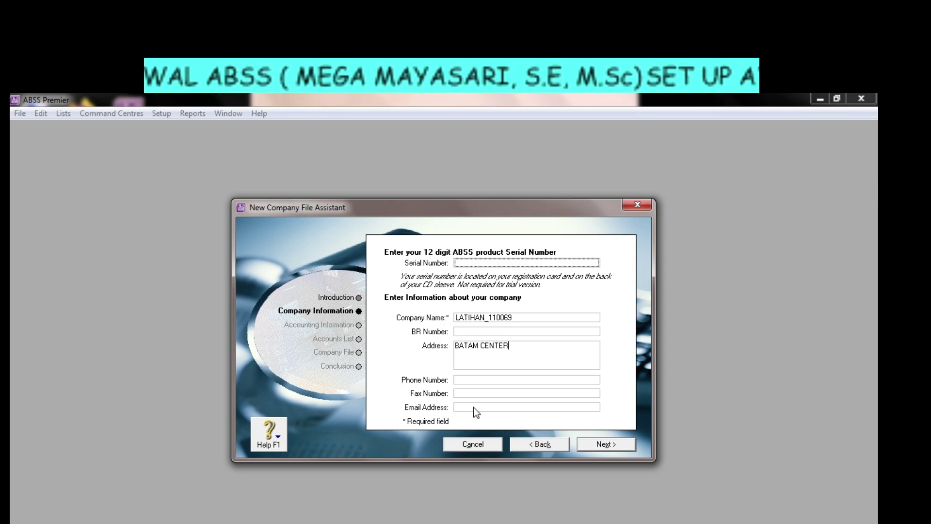
pyautogui.press('Tab')
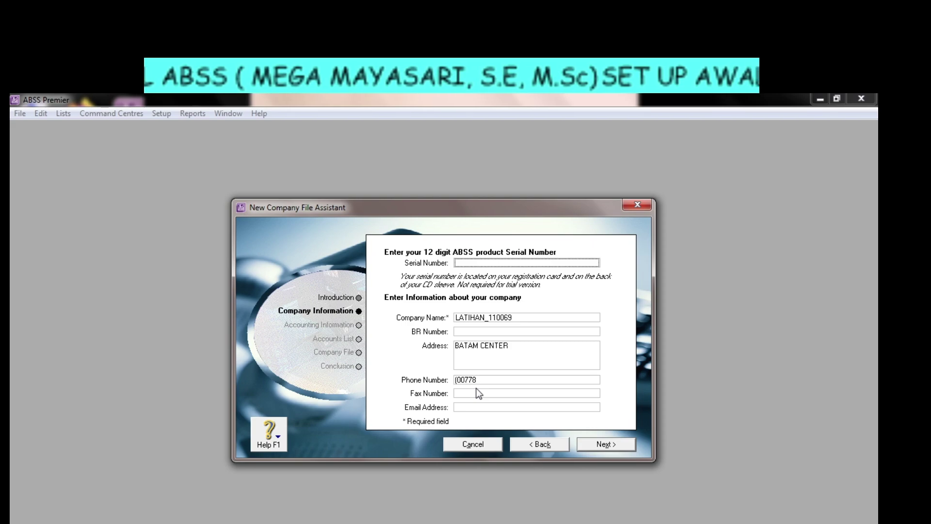
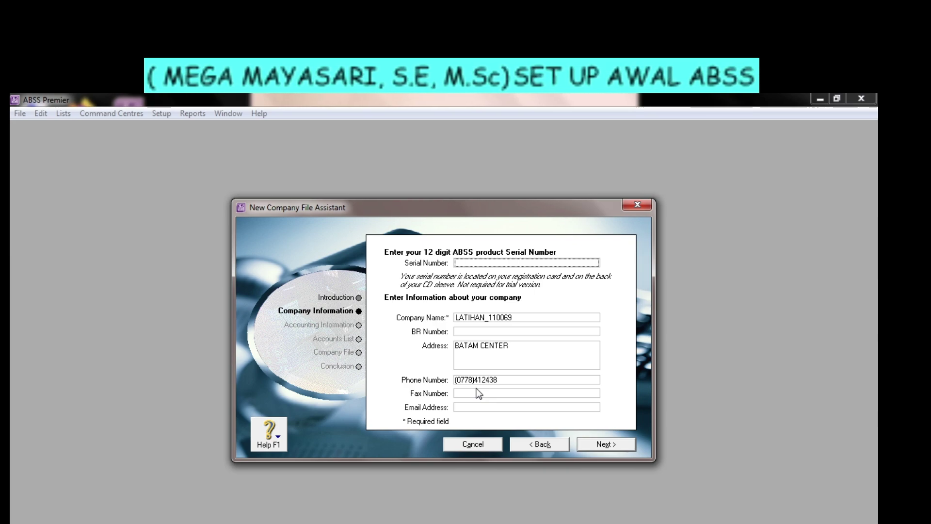
# Fill in the company e-mail address and continue to the Accounting Information page.
pyautogui.click(481, 407)
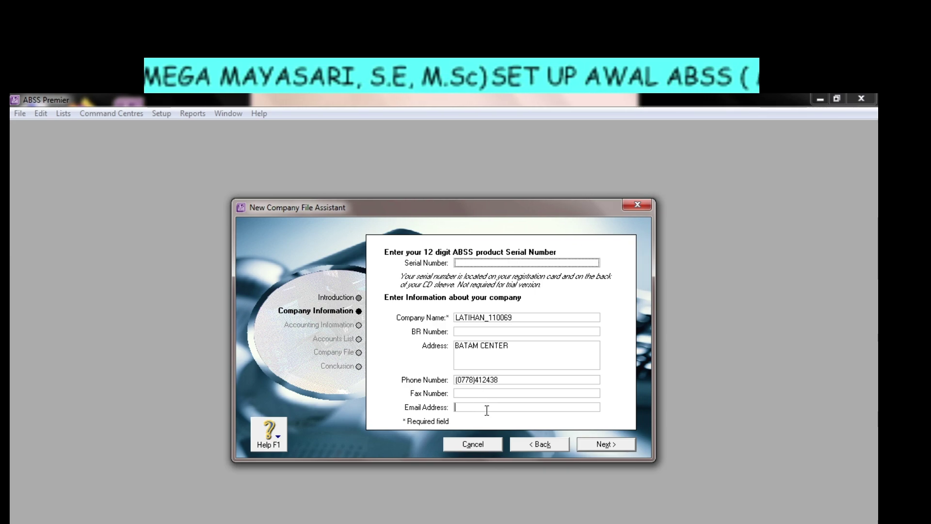
pyautogui.write('M')
pyautogui.press('BackSpace')
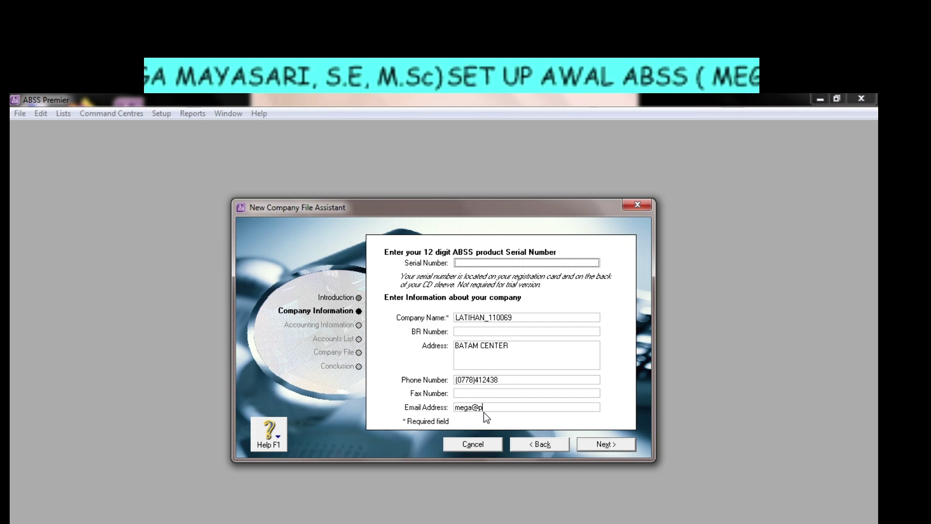
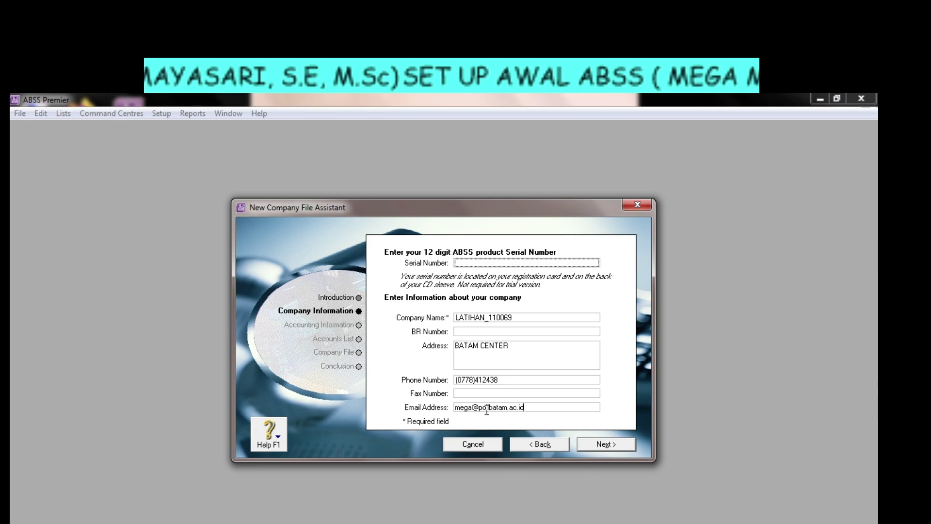
pyautogui.click(601, 445)
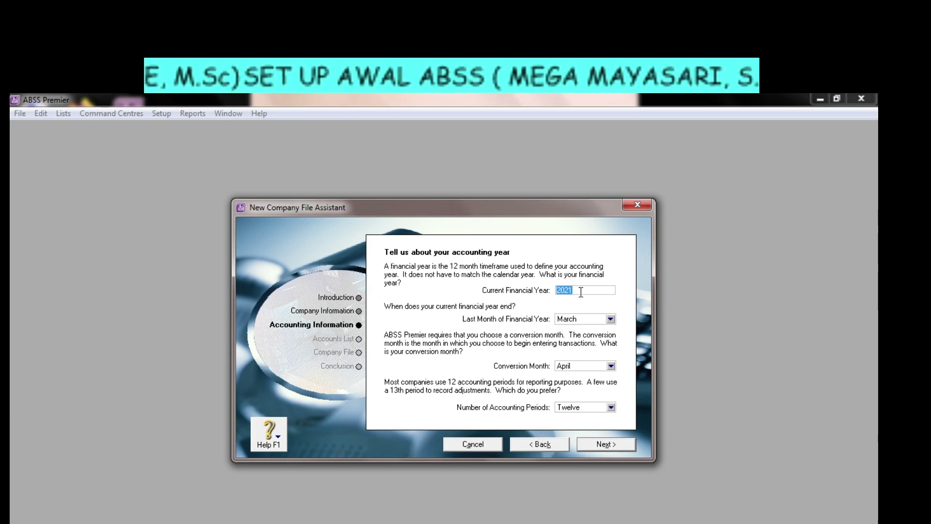
# Change the Current Financial Year from 2021 to 2020.
pyautogui.write('202')
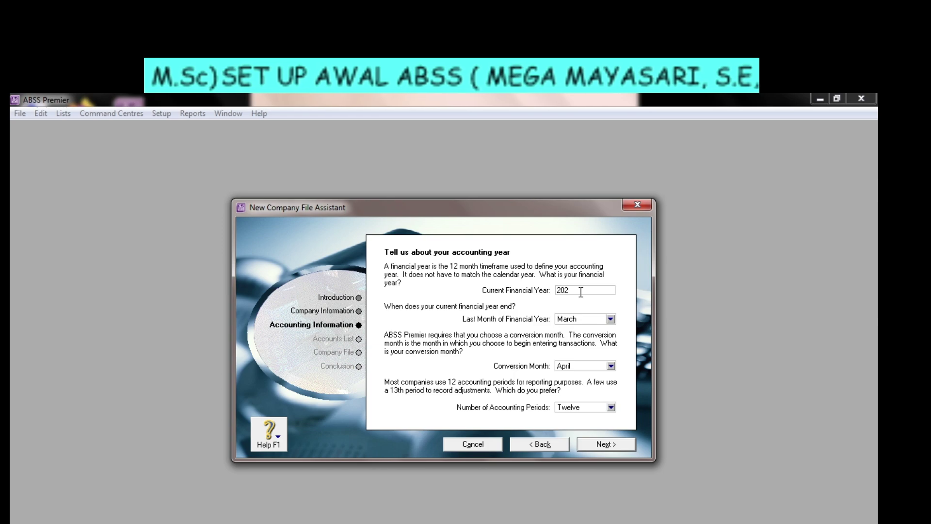
pyautogui.write('0')
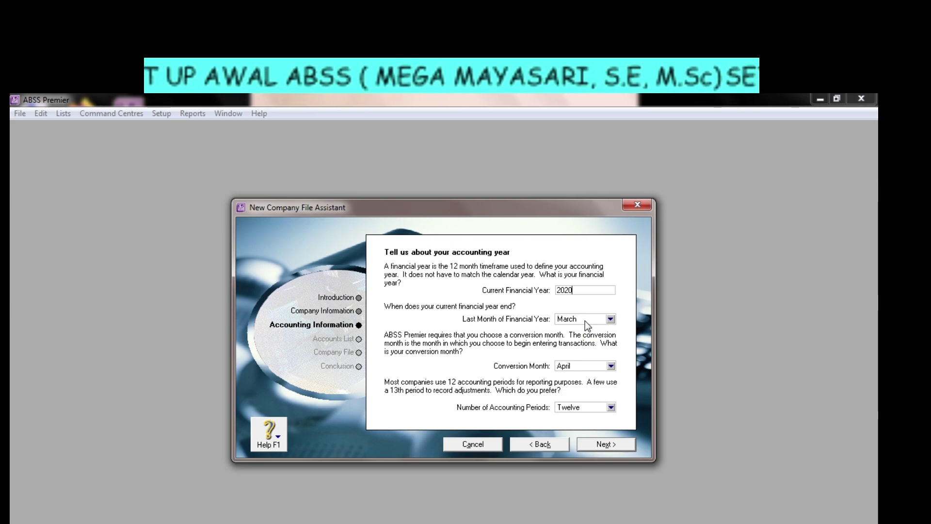
# End the financial year in December with January as conversion month, and list the accounting-period choices.
pyautogui.click(610, 319)
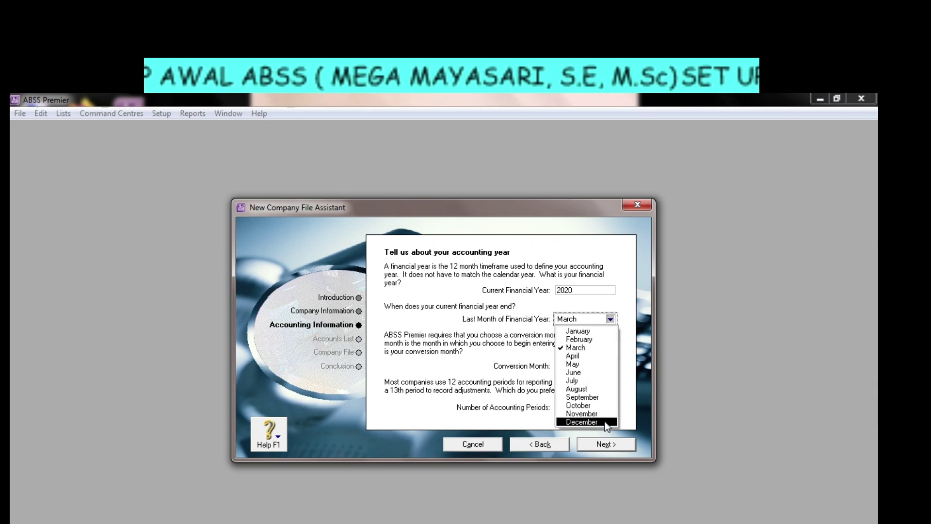
pyautogui.click(606, 423)
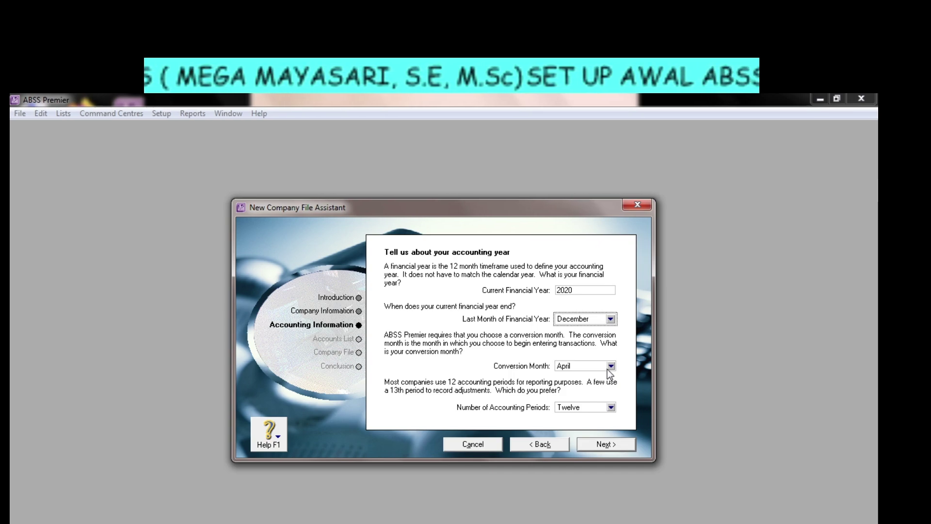
pyautogui.click(608, 368)
pyautogui.click(599, 381)
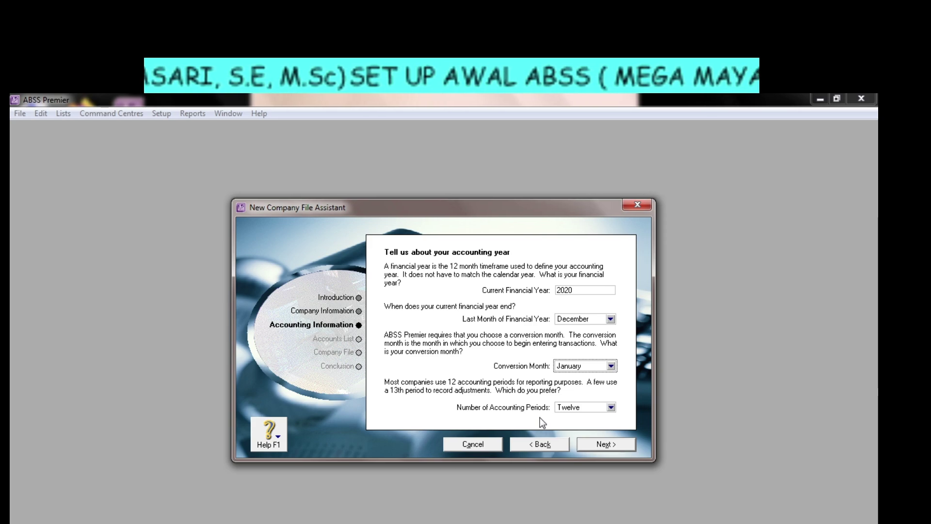
pyautogui.click(610, 407)
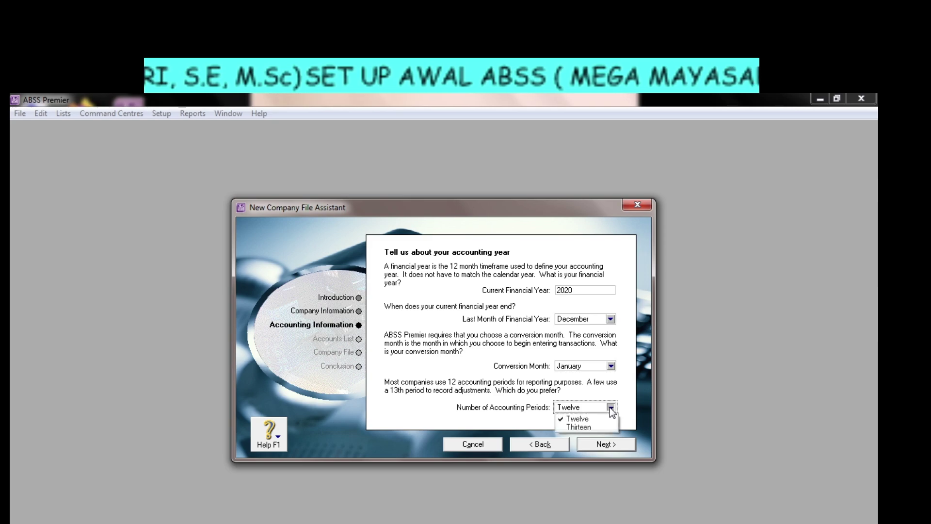
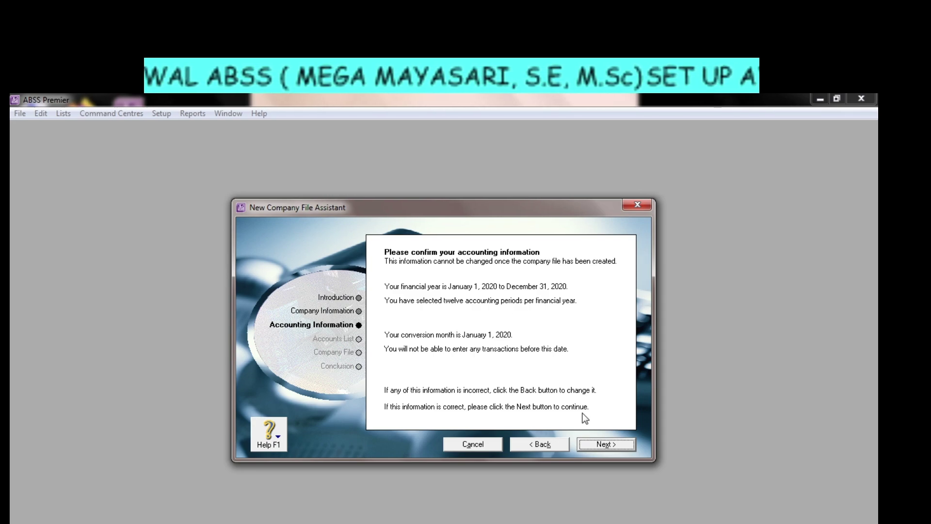
# Accept the 2020 financial-year accounting information and continue to building the accounts list.
pyautogui.click(606, 444)
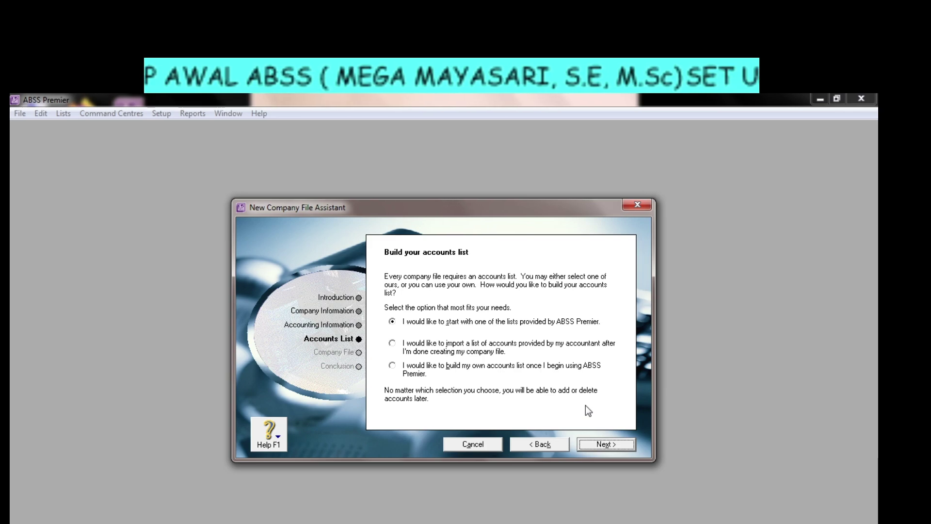
# Continue to the provided accounts lists and set Industry Classification to All.
pyautogui.click(606, 445)
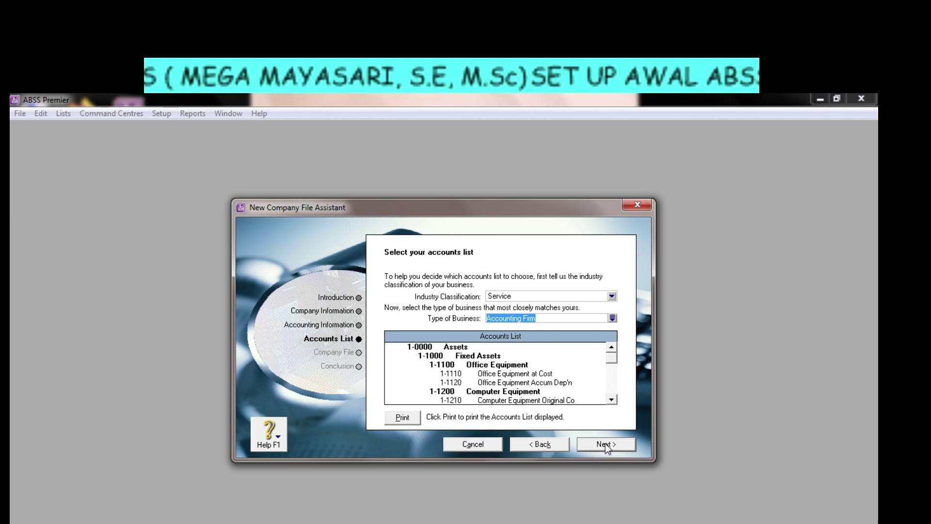
pyautogui.click(612, 298)
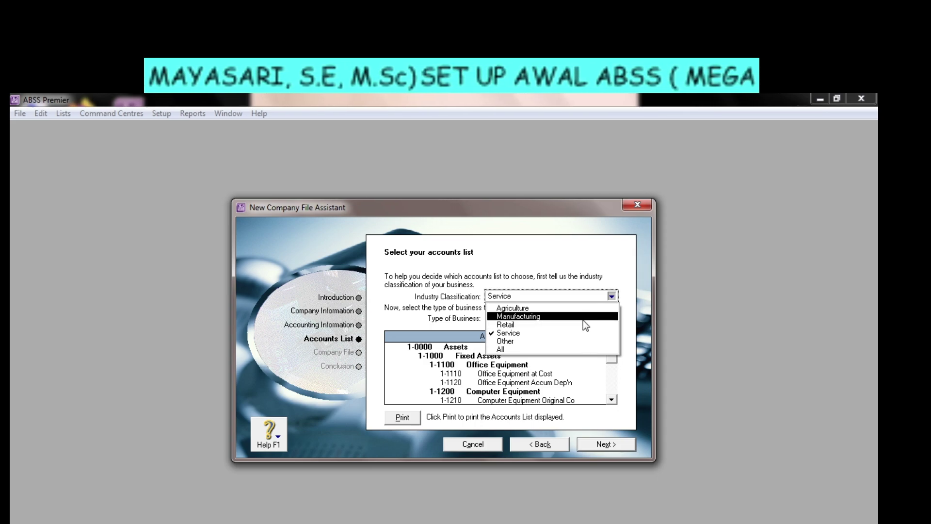
pyautogui.click(573, 349)
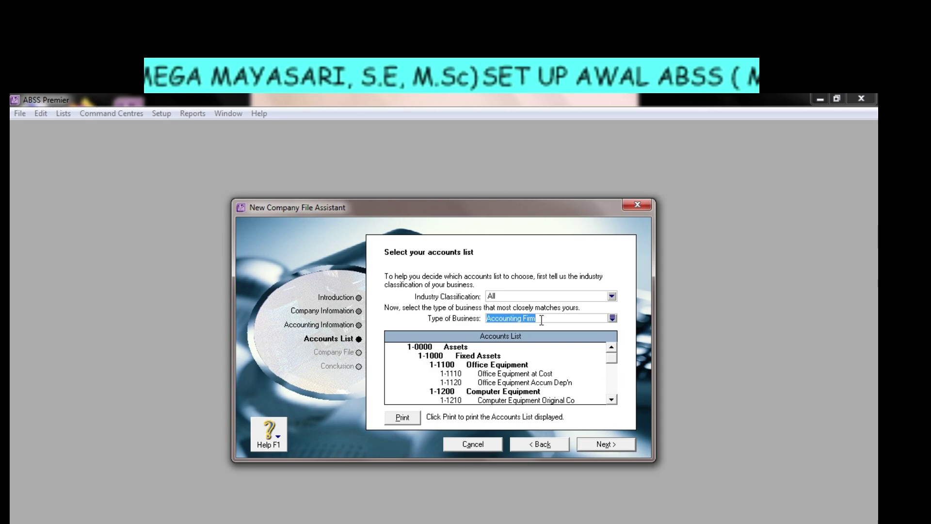
# Pick Computer Consultant as business type, try the Service industry, and scroll its accounts list.
pyautogui.write('Co')
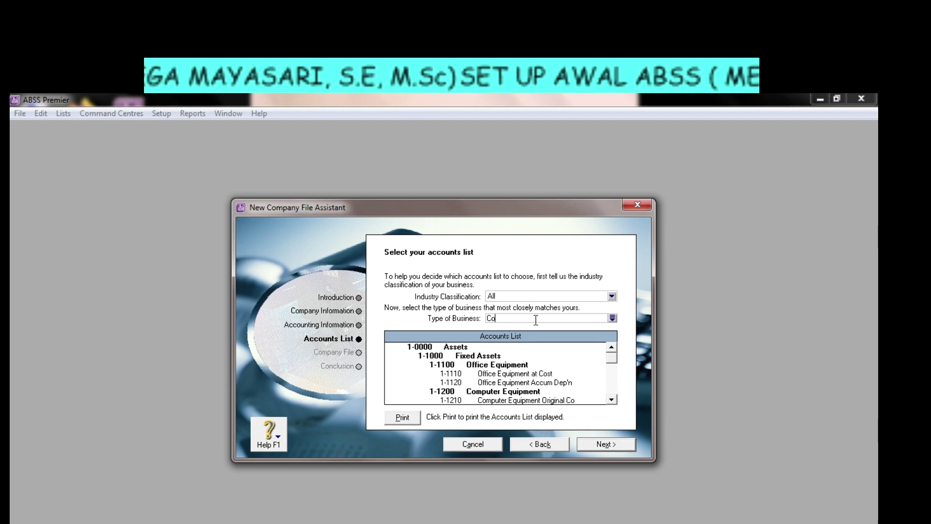
pyautogui.write('mputer Consultant')
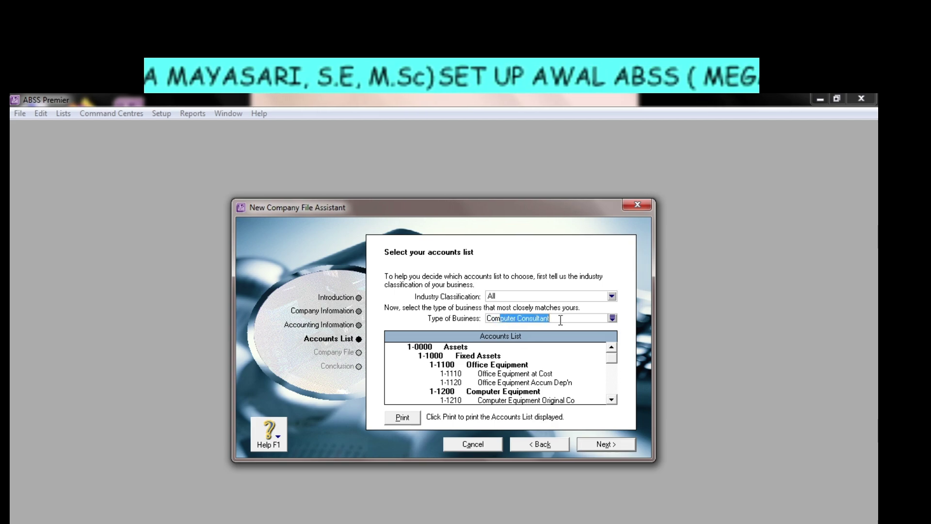
pyautogui.click(562, 321)
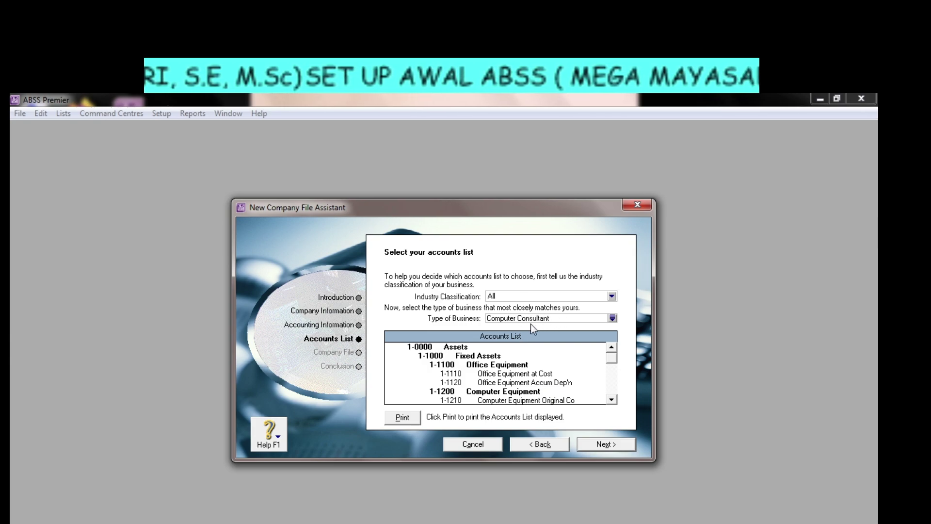
pyautogui.click(611, 297)
pyautogui.click(579, 332)
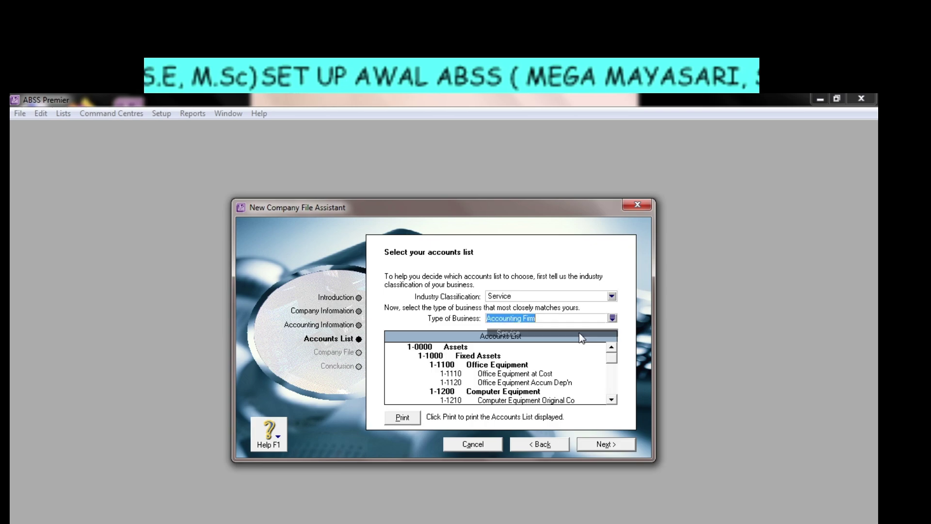
pyautogui.click(571, 321)
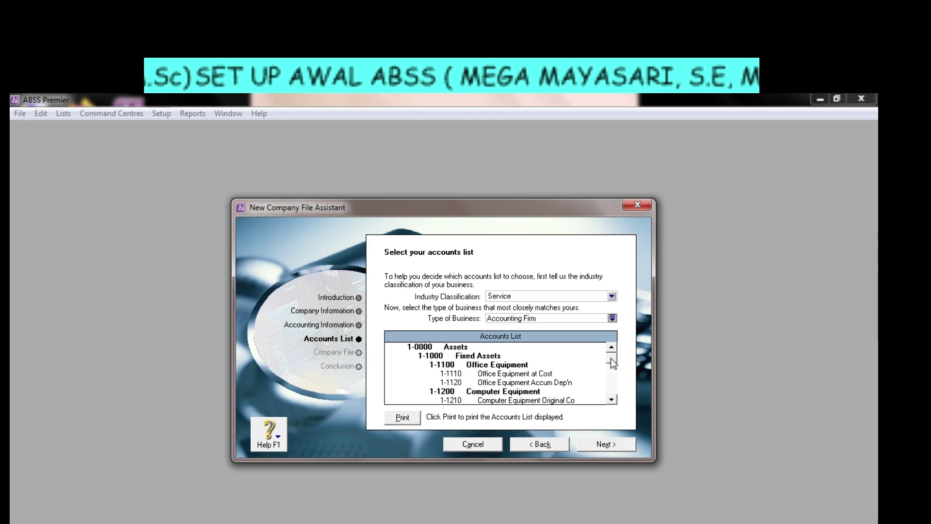
pyautogui.scroll(-10, 607, 388)
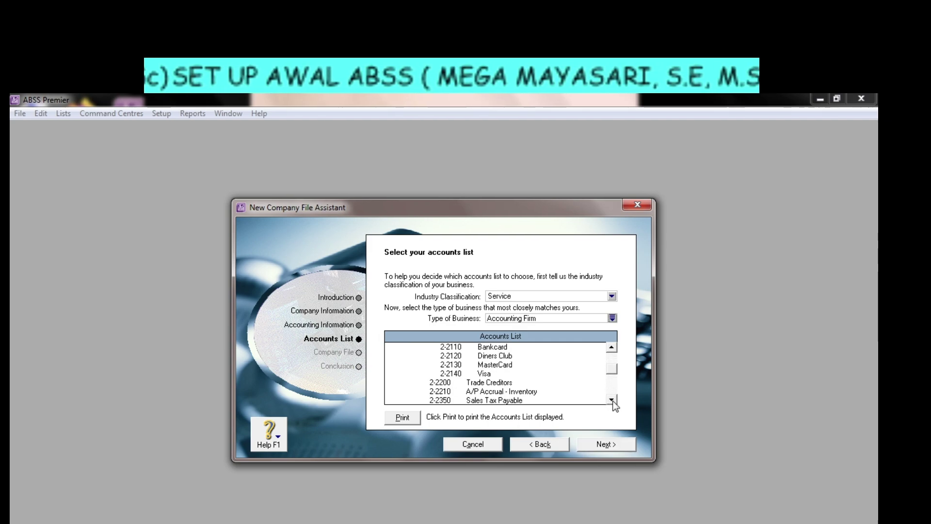
pyautogui.click(612, 401)
pyautogui.click(612, 400)
pyautogui.click(611, 400)
pyautogui.click(612, 400)
pyautogui.click(611, 400)
pyautogui.click(612, 400)
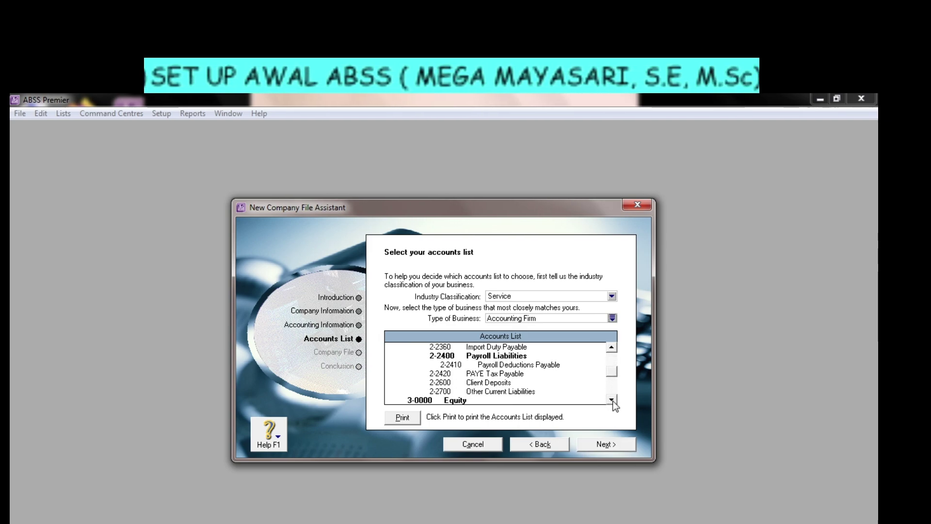
pyautogui.click(612, 401)
pyautogui.click(612, 400)
pyautogui.click(612, 400)
pyautogui.click(612, 401)
pyautogui.click(612, 400)
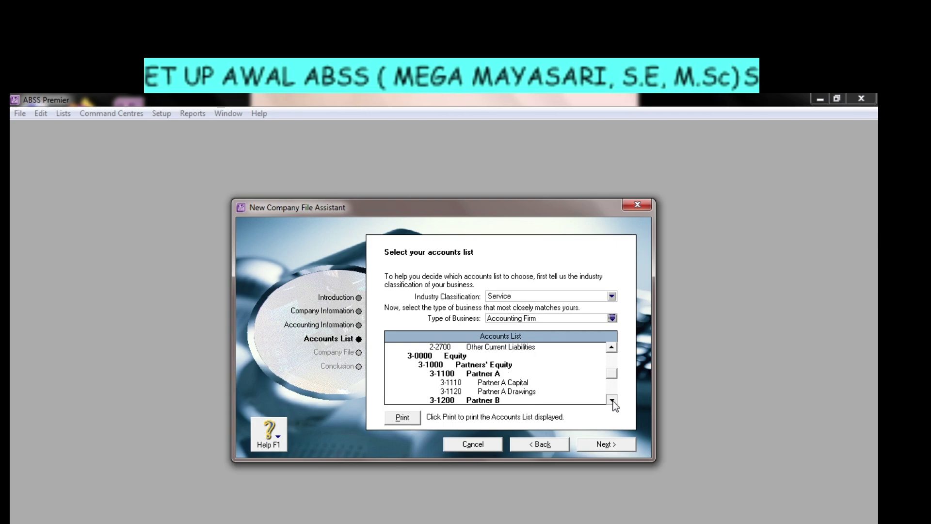
pyautogui.click(612, 400)
pyautogui.click(612, 400)
pyautogui.click(612, 400)
pyautogui.click(612, 400)
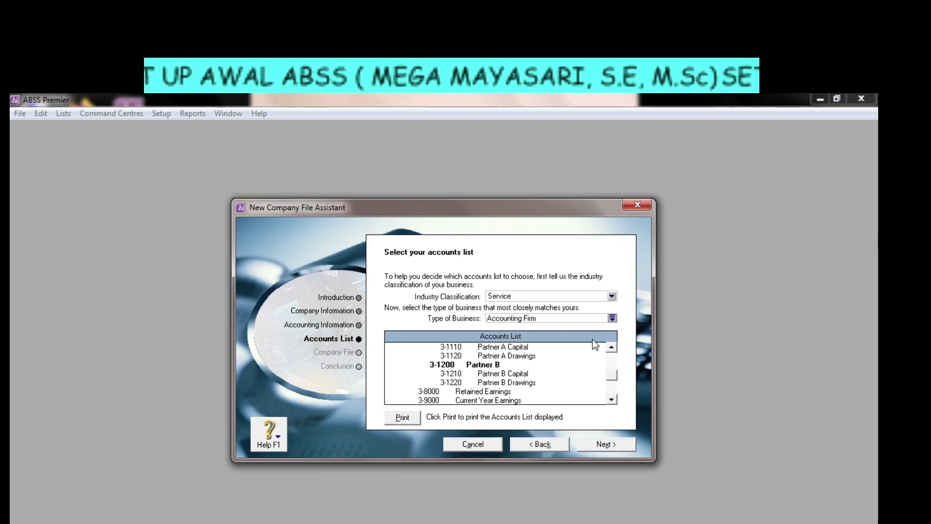
pyautogui.click(575, 318)
# With industry set to All, reselect Computer Consultant and review its accounts list.
pyautogui.click(567, 295)
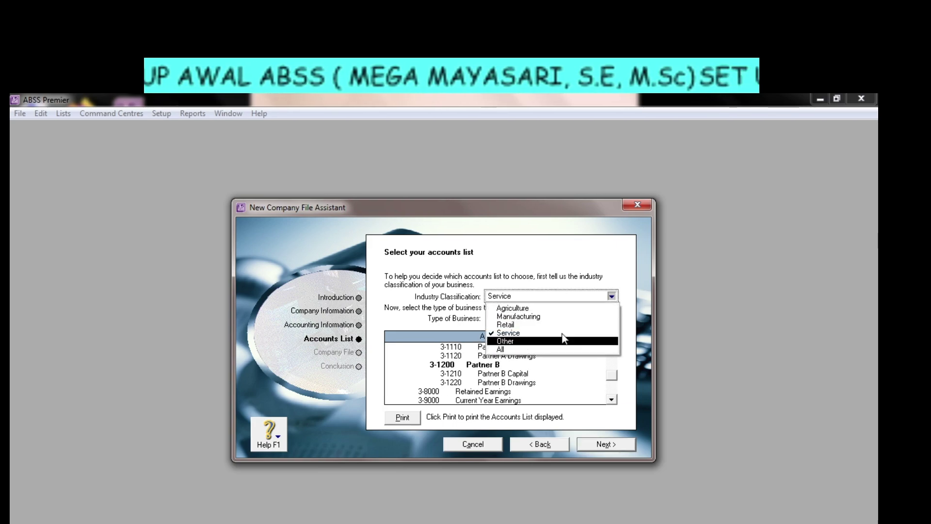
pyautogui.click(566, 349)
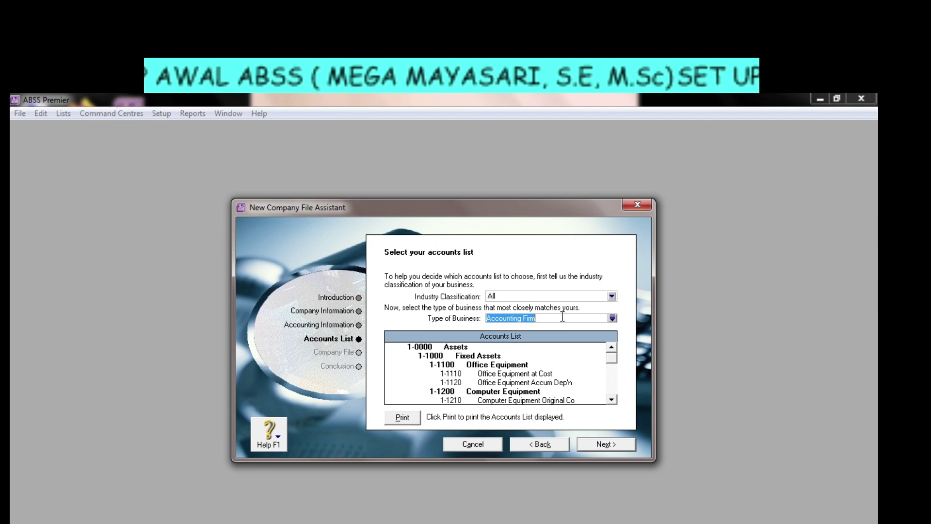
pyautogui.write('Computer Consultant')
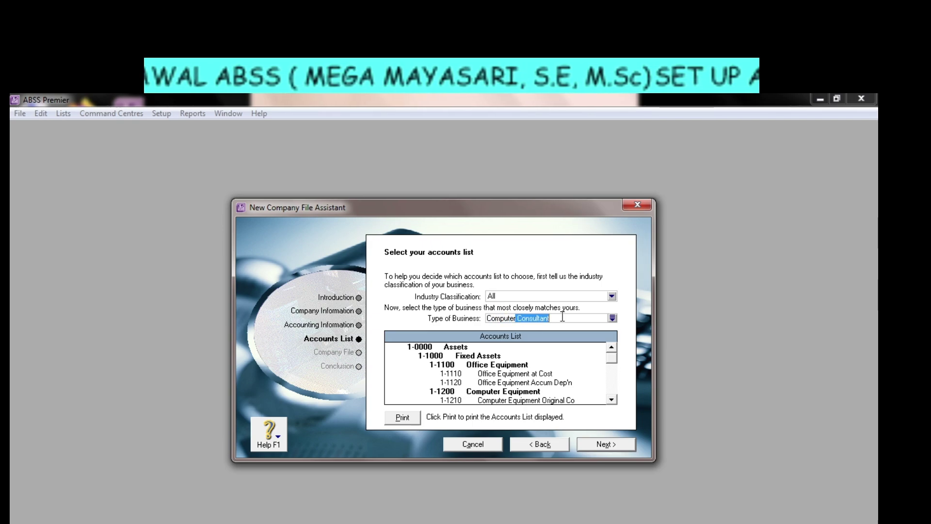
pyautogui.press('Tab')
pyautogui.click(611, 399)
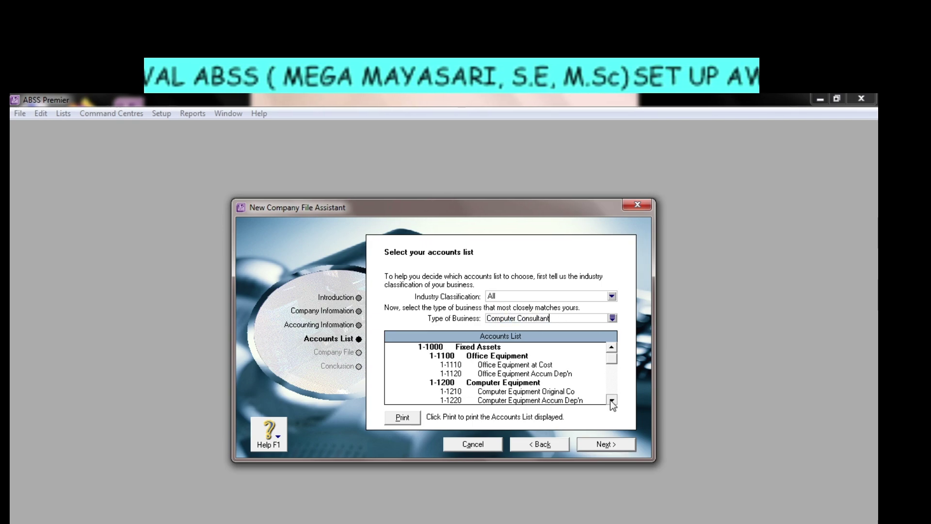
pyautogui.click(612, 400)
pyautogui.moveTo(610, 400); pyautogui.dragTo(611, 401)
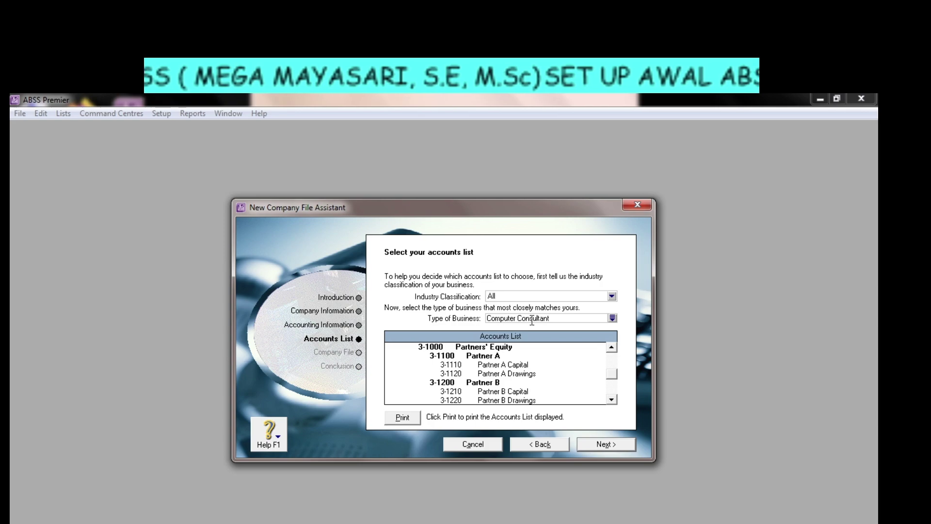
pyautogui.click(562, 317)
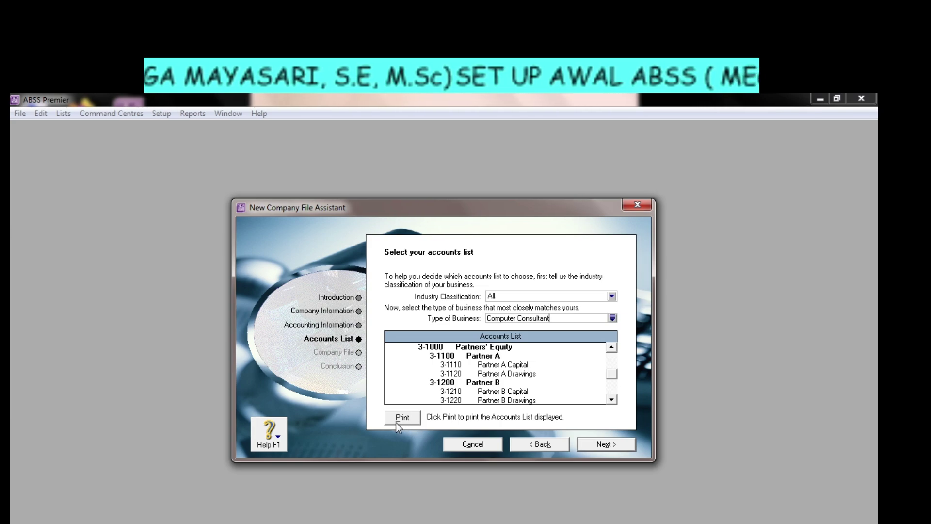
# Go back and choose to build your own accounts list once you begin using ABSS Premier.
pyautogui.click(531, 444)
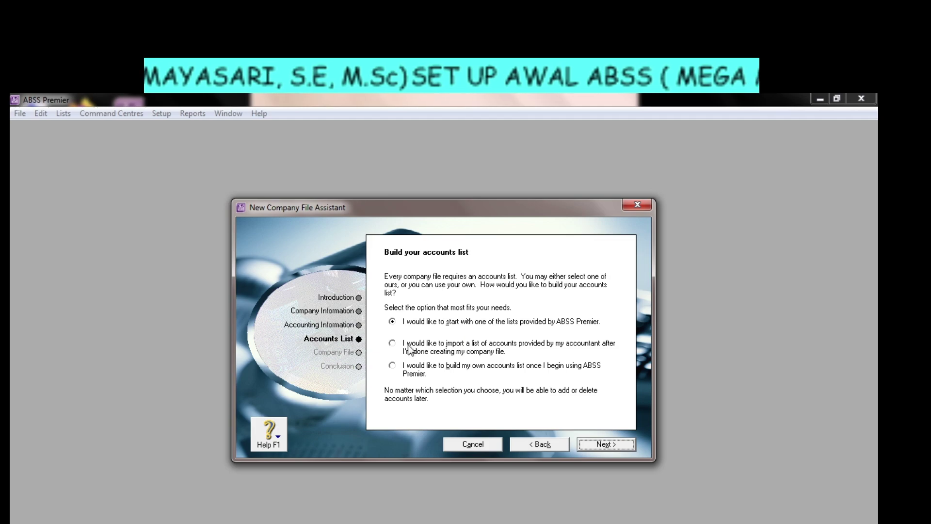
pyautogui.click(397, 343)
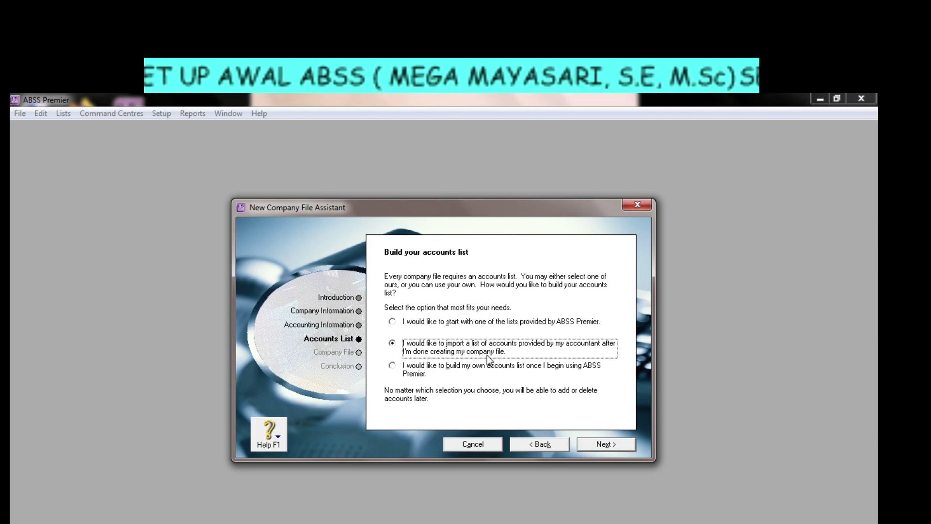
pyautogui.click(397, 365)
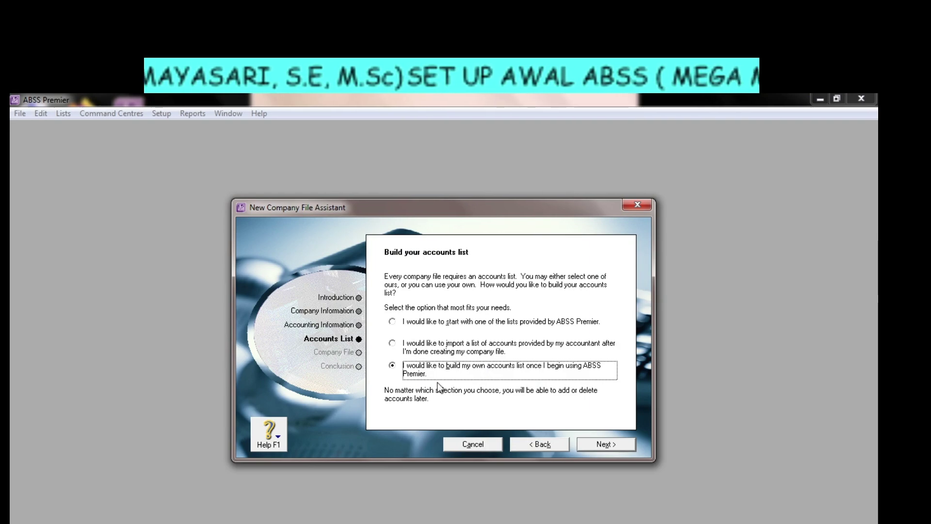
# Continue to the Create your company file page, which proposes C:\ABSS_Premier_v20\LATIHAN_110069.myo.
pyautogui.click(610, 445)
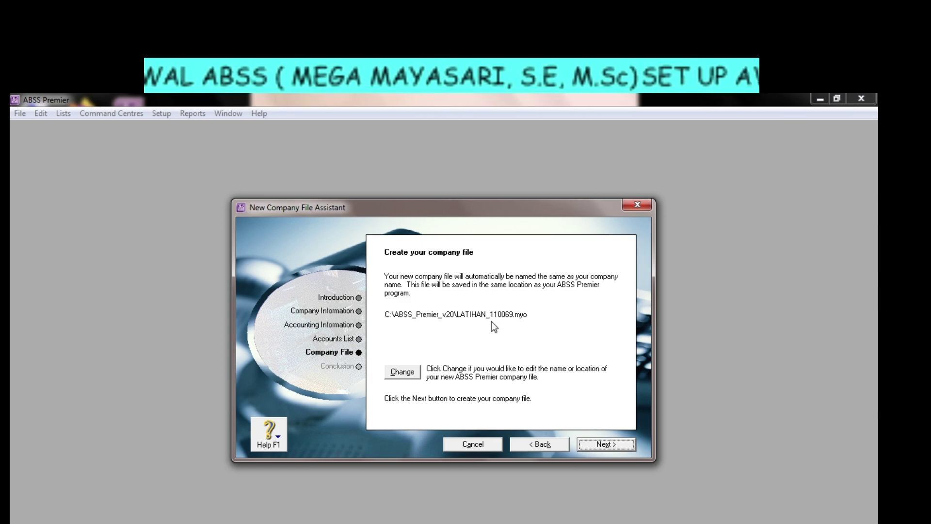
# Create and open a MEGA_110069 Desktop folder for the file, checking the naming rule in Word.
pyautogui.click(409, 375)
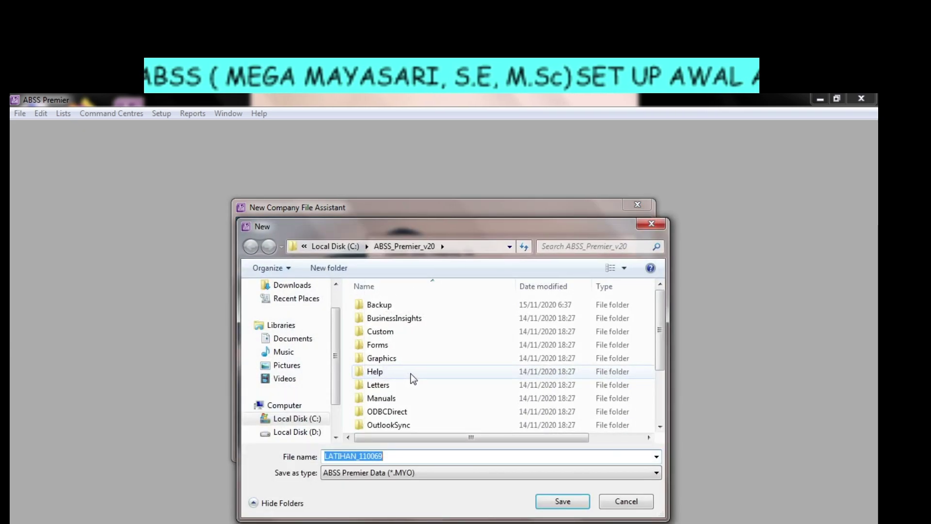
pyautogui.moveTo(333, 350); pyautogui.dragTo(333, 321)
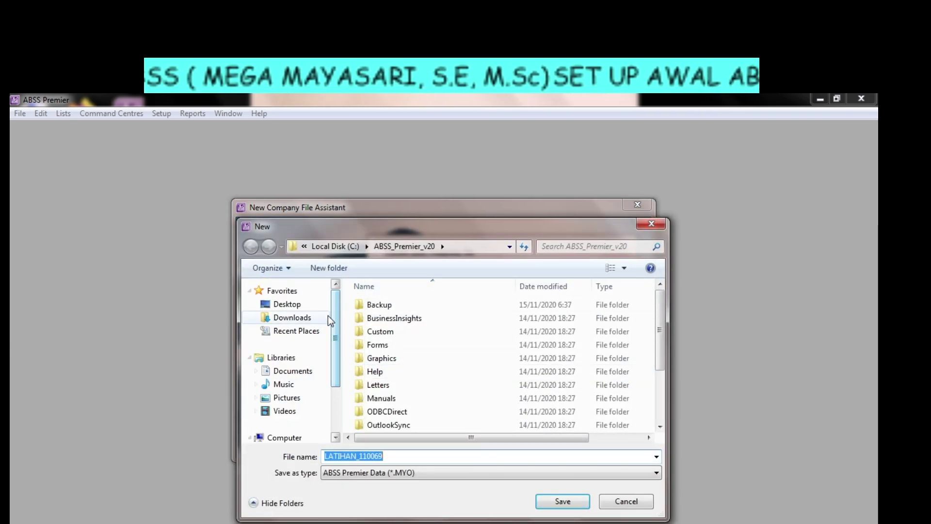
pyautogui.click(299, 304)
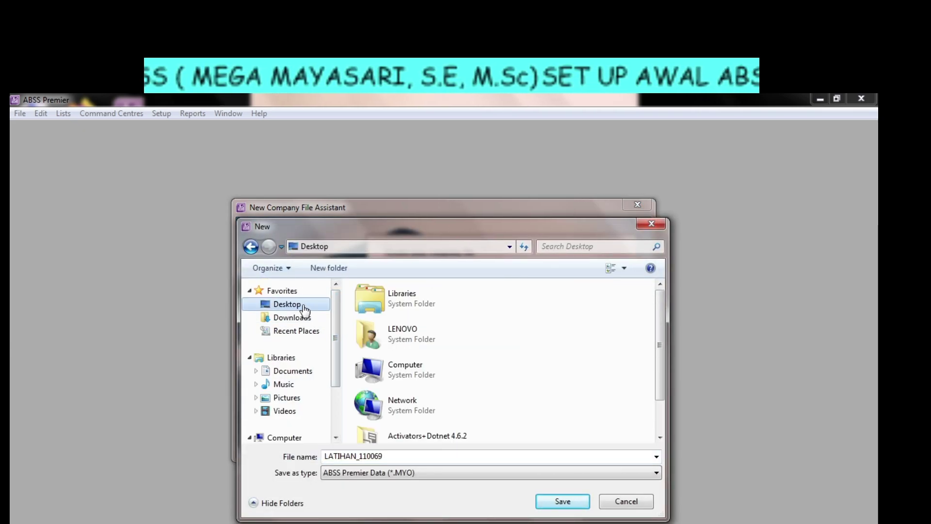
pyautogui.rightClick(552, 339)
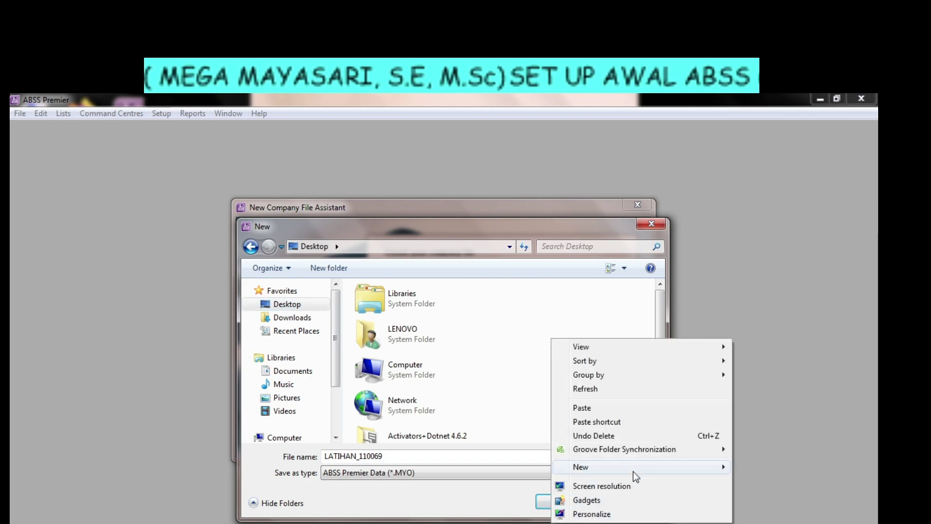
pyautogui.moveTo(636, 473)
pyautogui.click(468, 288)
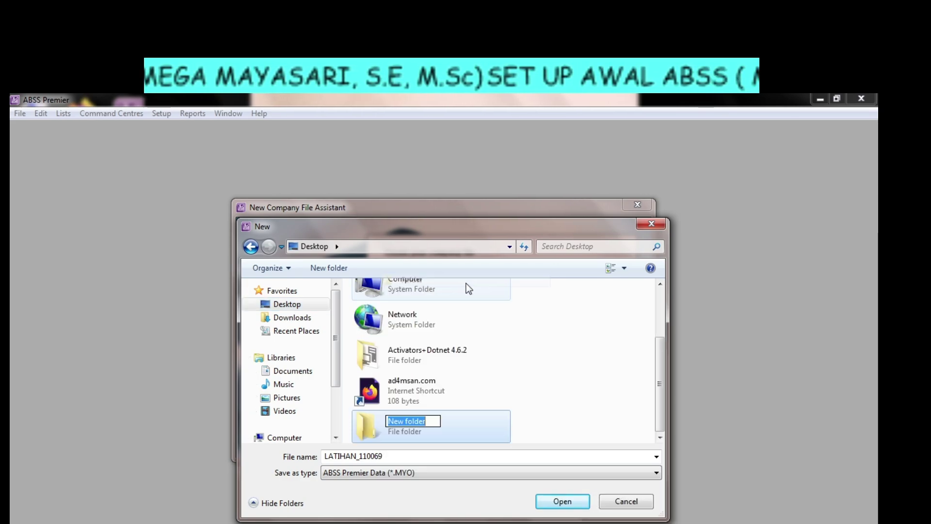
pyautogui.write('MEGA')
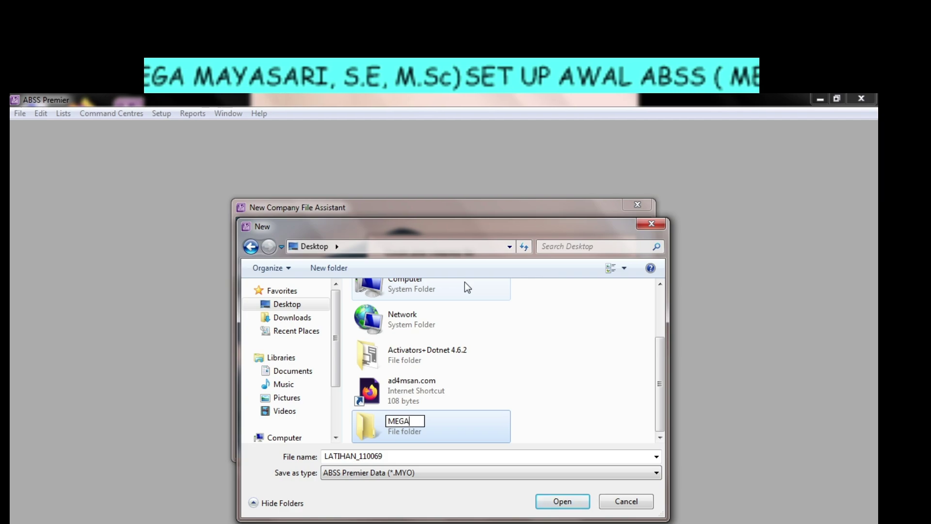
pyautogui.write('_11')
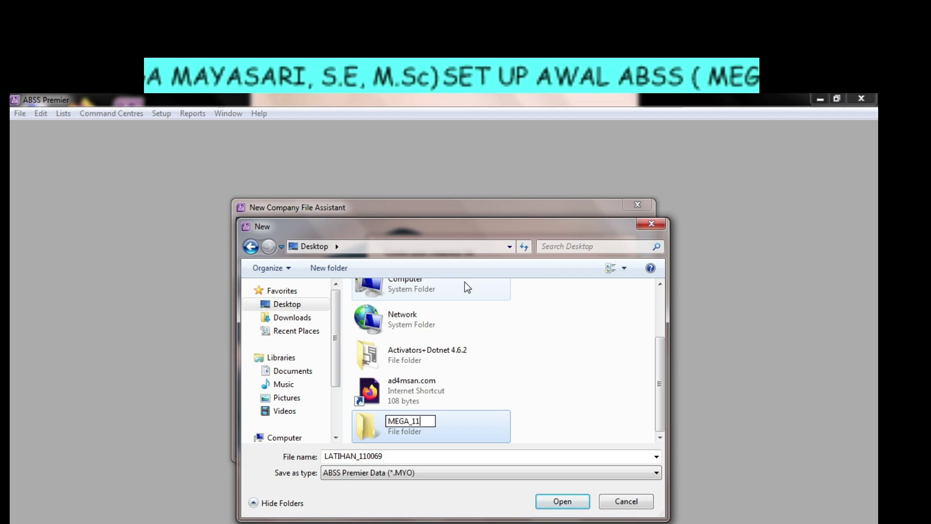
pyautogui.write('0069')
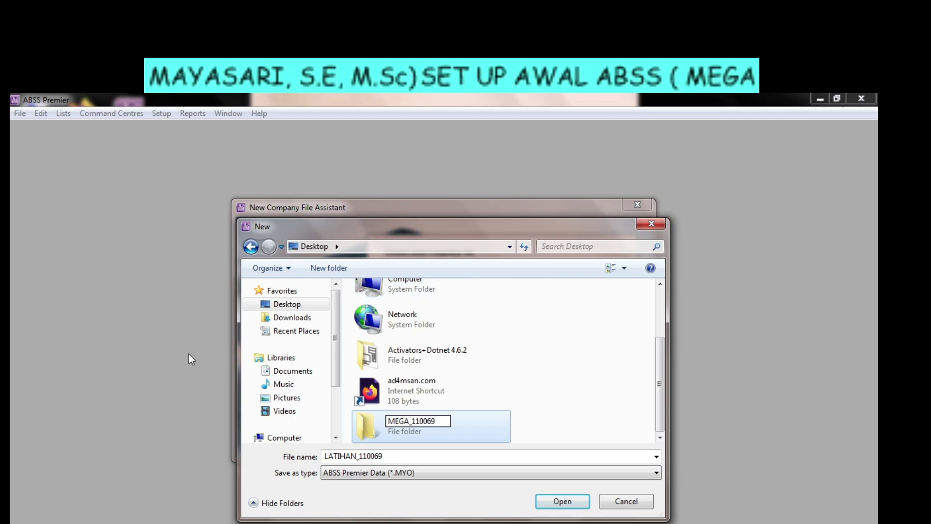
pyautogui.doubleClick(365, 423)
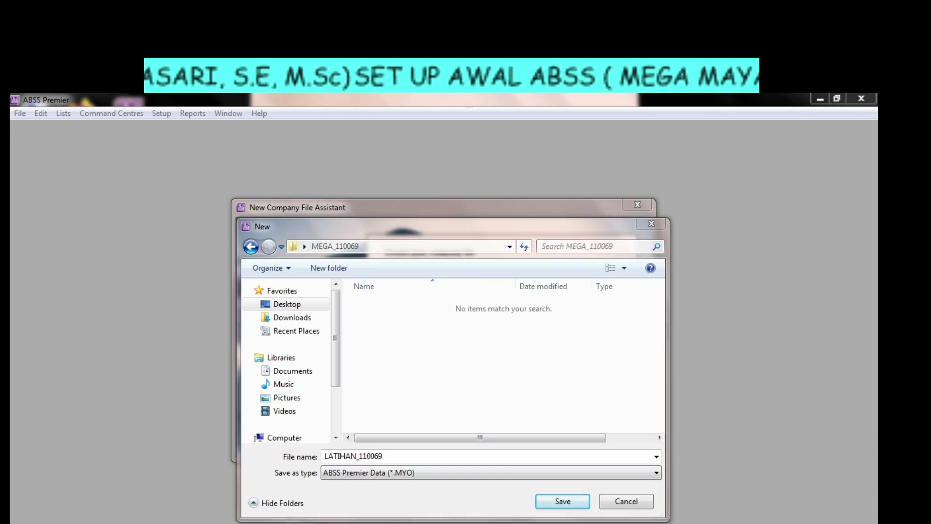
pyautogui.hotkey('alt', 'Tab')
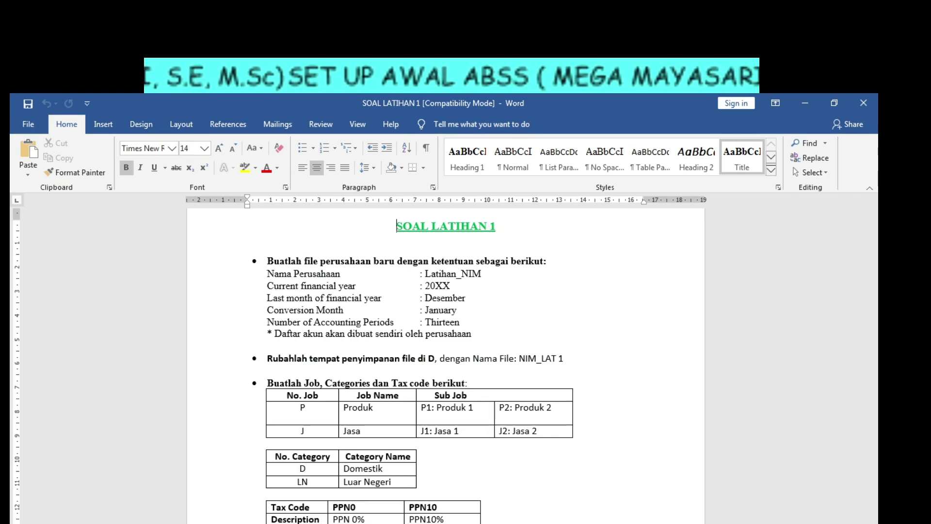
pyautogui.hotkey('alt', 'Tab')
# Save the company file as 110069_LAT1 in the Desktop MEGA_110069 folder.
pyautogui.doubleClick(387, 457)
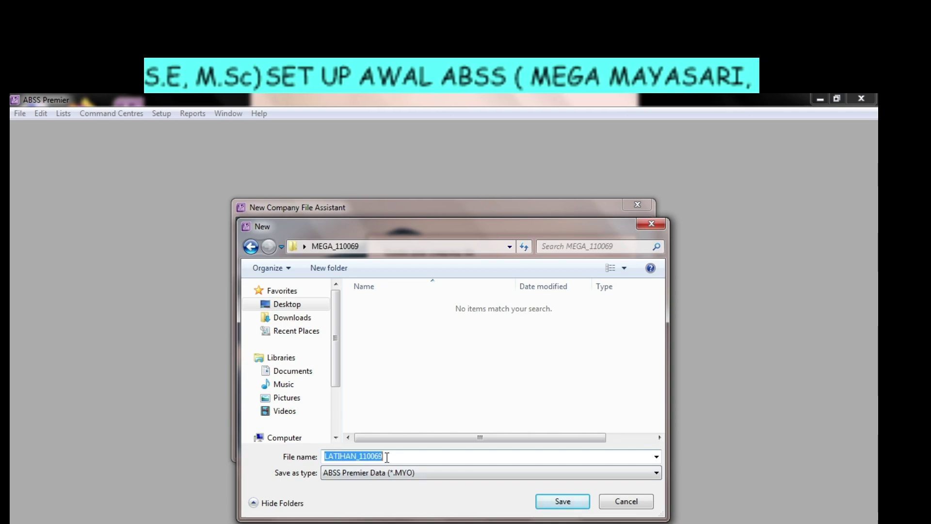
pyautogui.write('11')
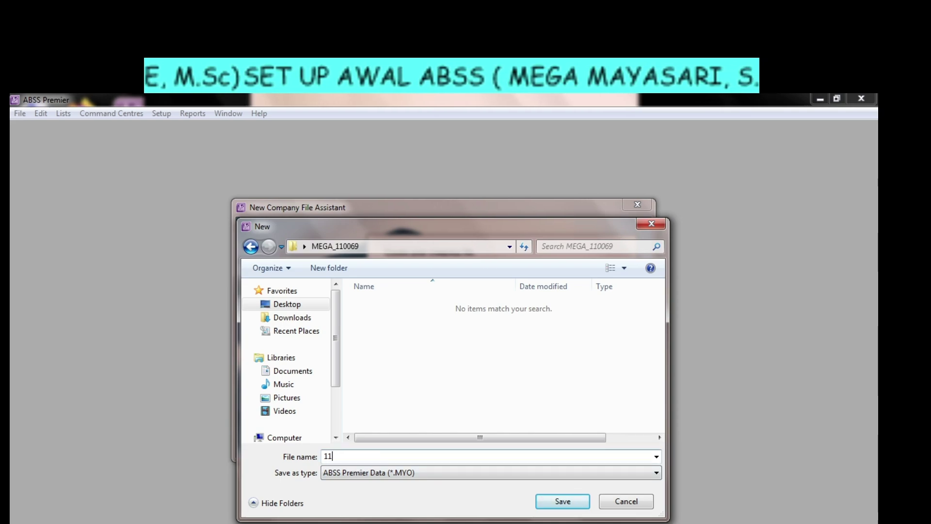
pyautogui.write('0069_LAT1')
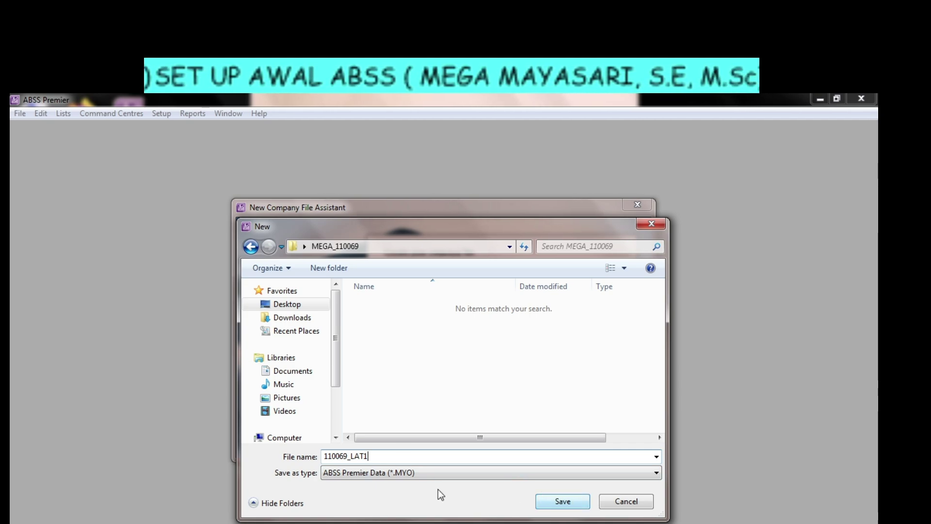
pyautogui.click(573, 501)
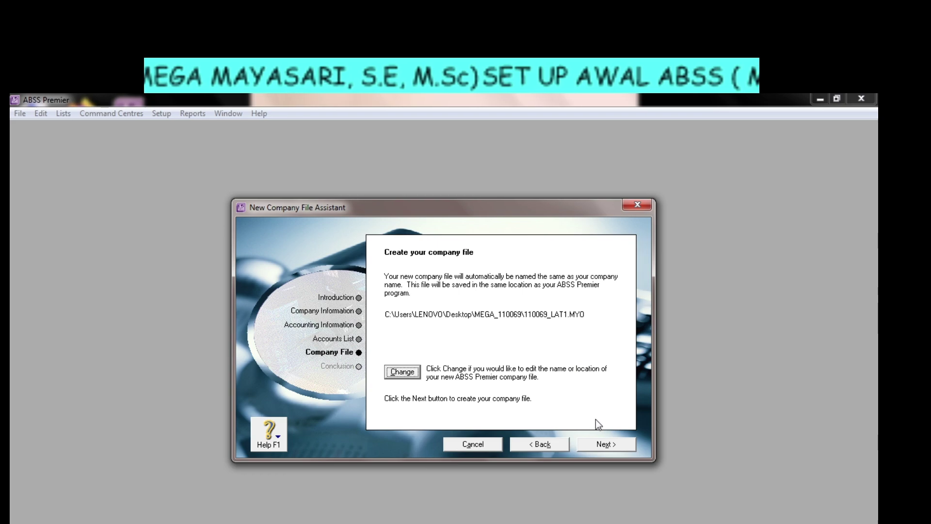
# Create the 110069_LAT1.MYO company file and reach the Congratulations page.
pyautogui.click(605, 444)
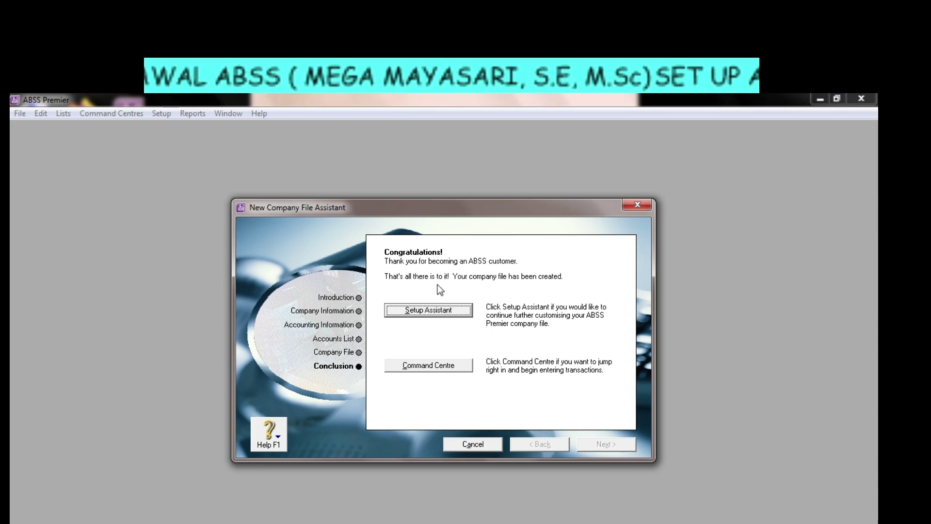
# Open the LATIHAN_110069 Command Centre and drag its window toward the screen centre.
pyautogui.click(446, 370)
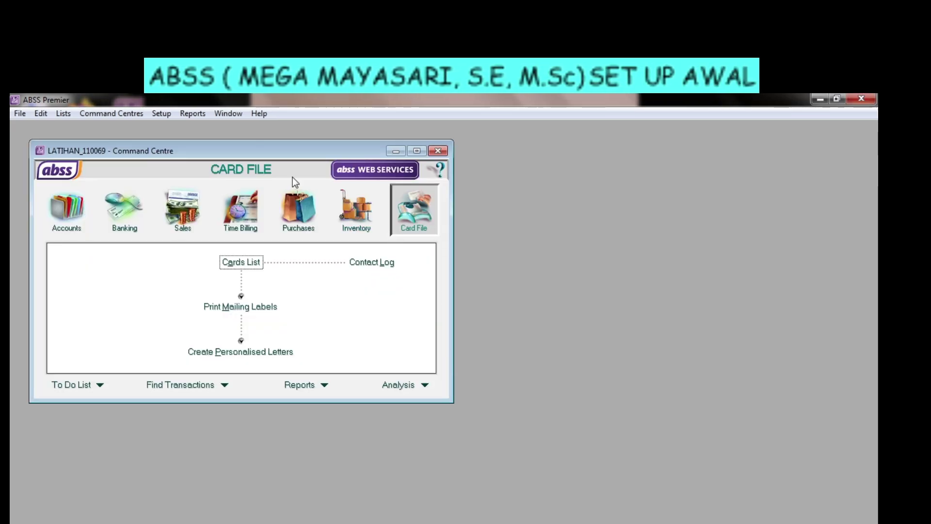
pyautogui.moveTo(267, 151); pyautogui.dragTo(305, 170)
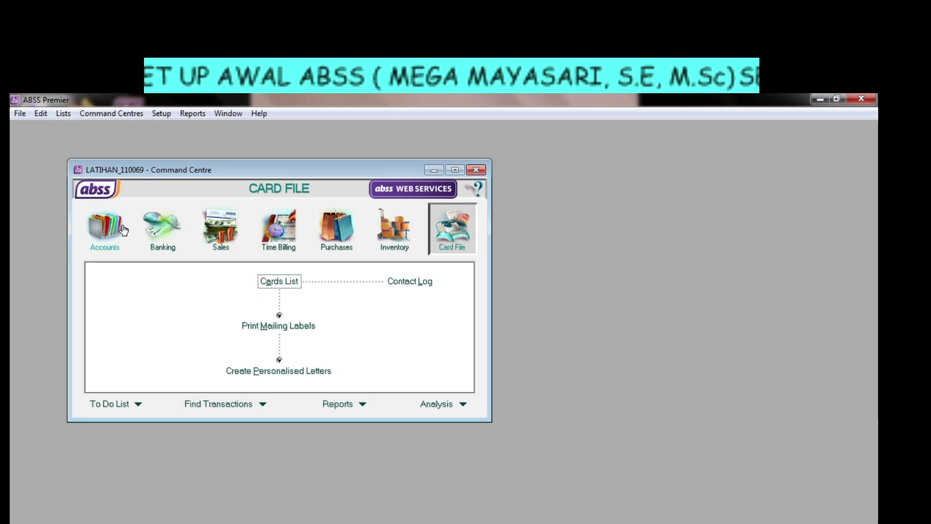
# Cycle twice through the Accounts, Banking, Sales, Time Billing, Purchases, Inventory and Card File areas.
pyautogui.click(104, 231)
pyautogui.click(161, 227)
pyautogui.click(220, 227)
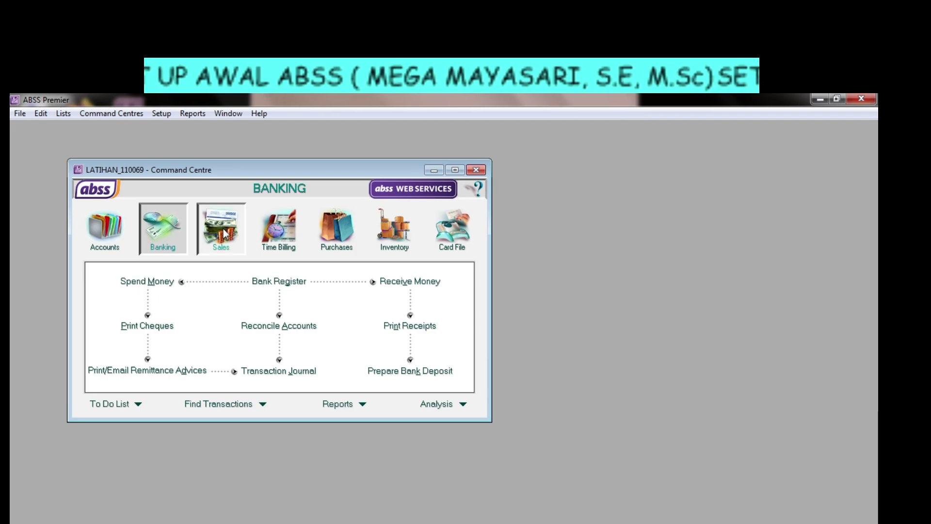
pyautogui.click(281, 229)
pyautogui.click(336, 227)
pyautogui.click(394, 227)
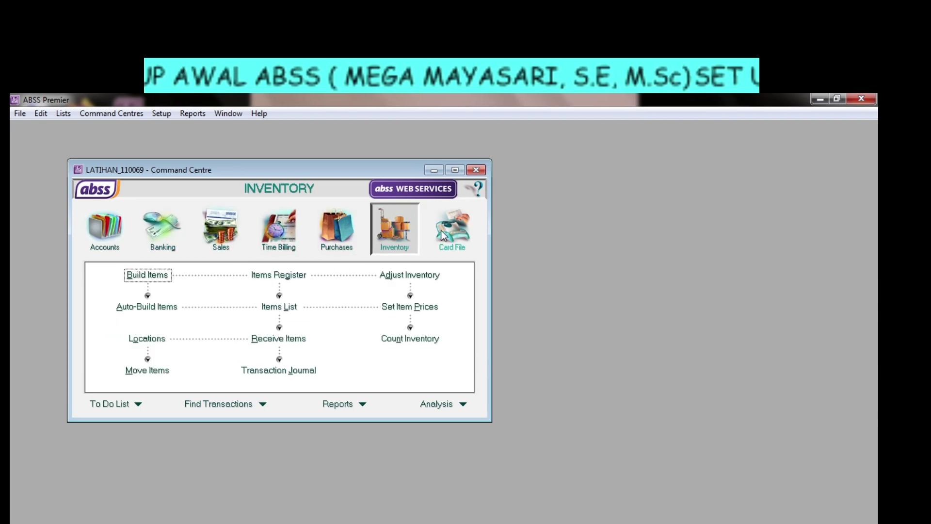
pyautogui.click(452, 227)
pyautogui.click(105, 228)
pyautogui.click(163, 227)
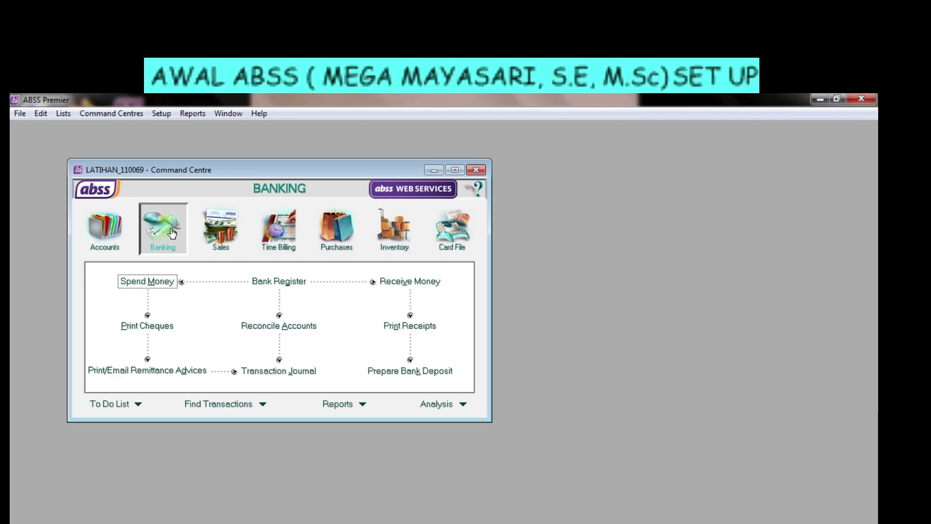
pyautogui.click(120, 235)
pyautogui.click(162, 228)
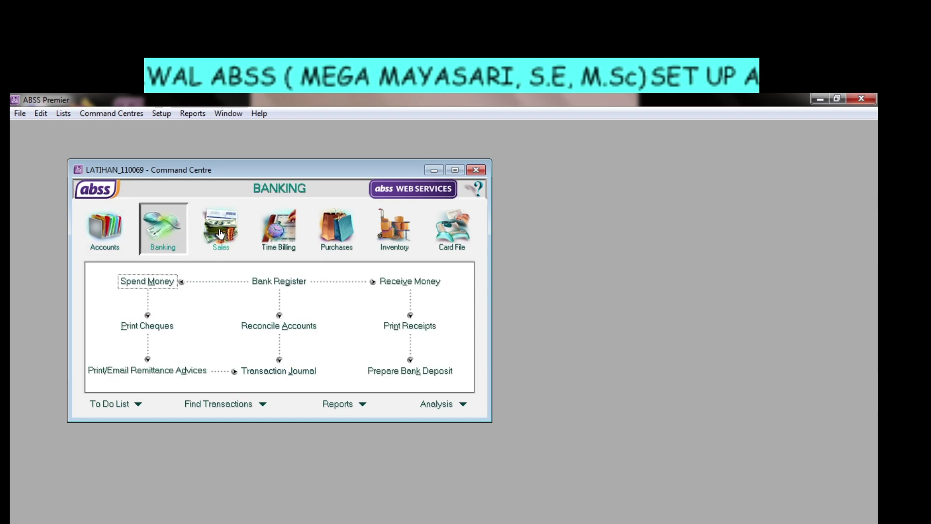
pyautogui.click(220, 231)
pyautogui.click(279, 232)
pyautogui.click(332, 237)
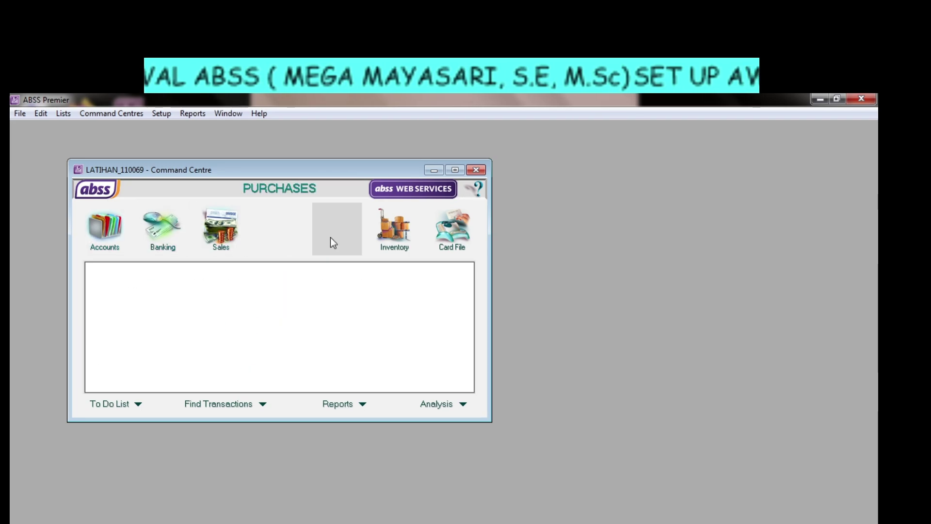
pyautogui.click(391, 238)
pyautogui.click(441, 229)
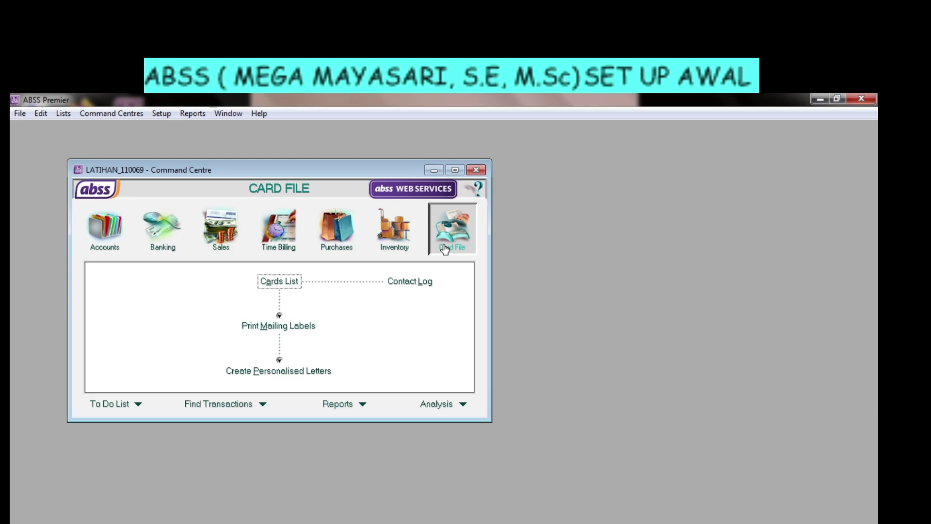
# Step through each area with the Right arrow key, finishing on the Accounts centre.
pyautogui.press('Right')
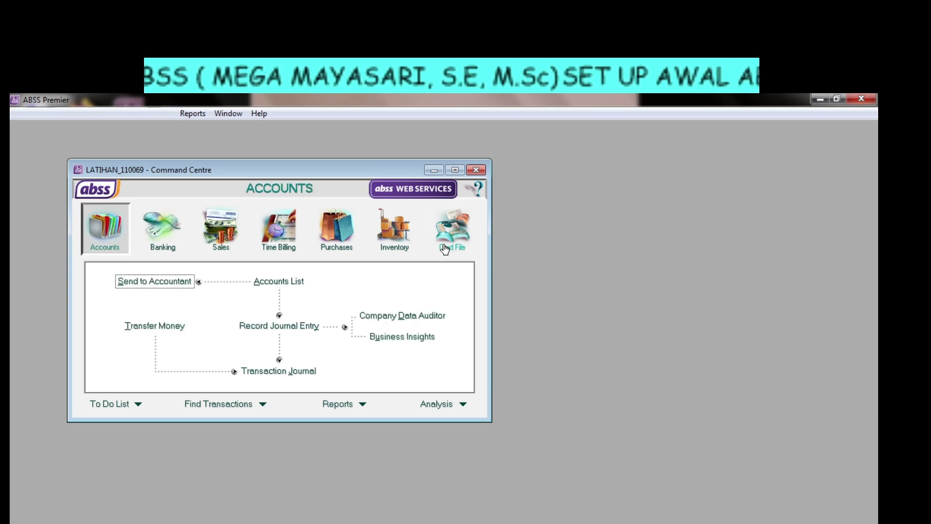
pyautogui.press('Right')
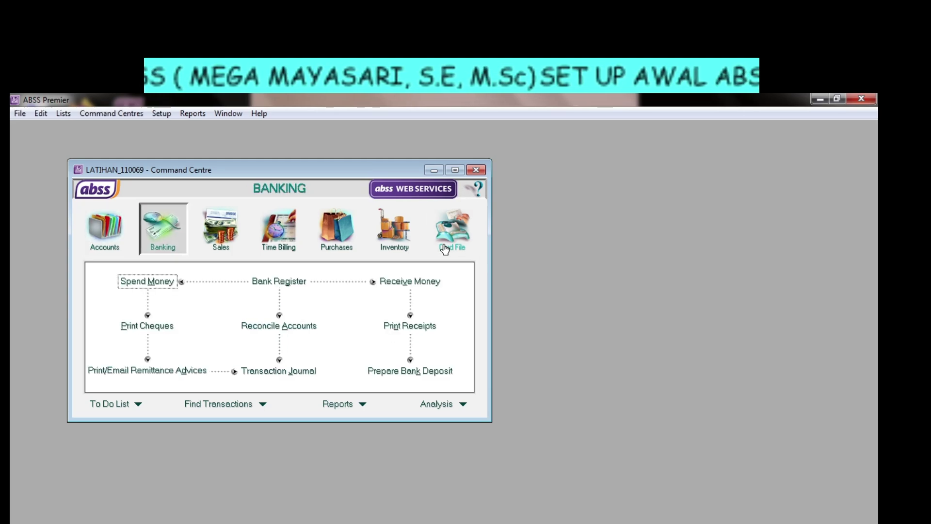
pyautogui.press('Right')
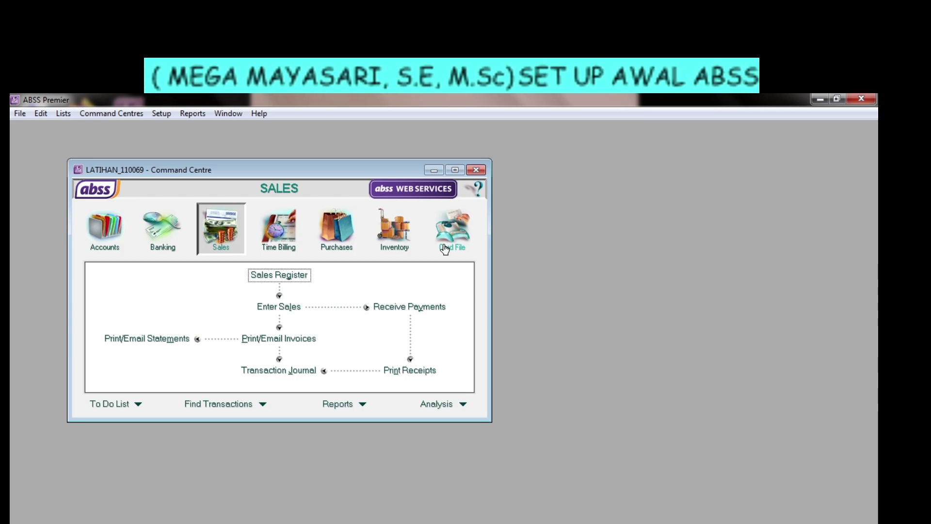
pyautogui.press('Right')
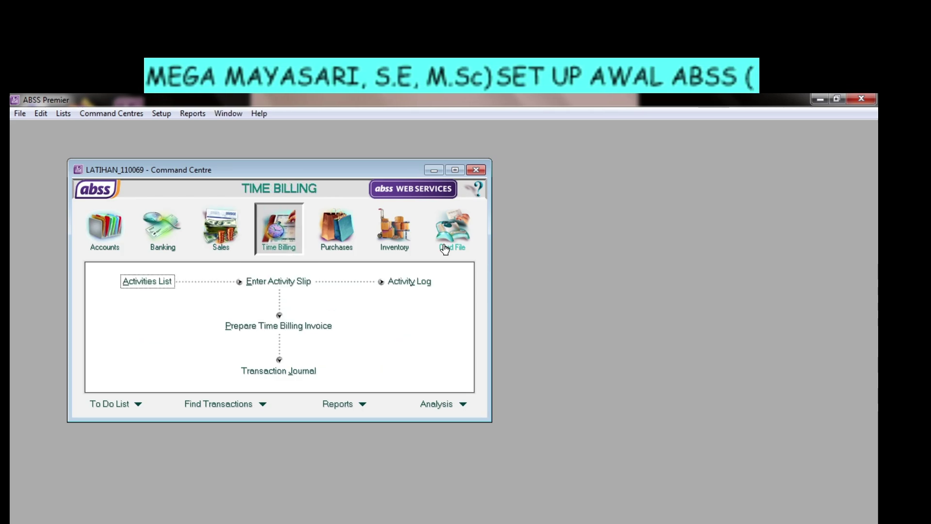
pyautogui.press('Right')
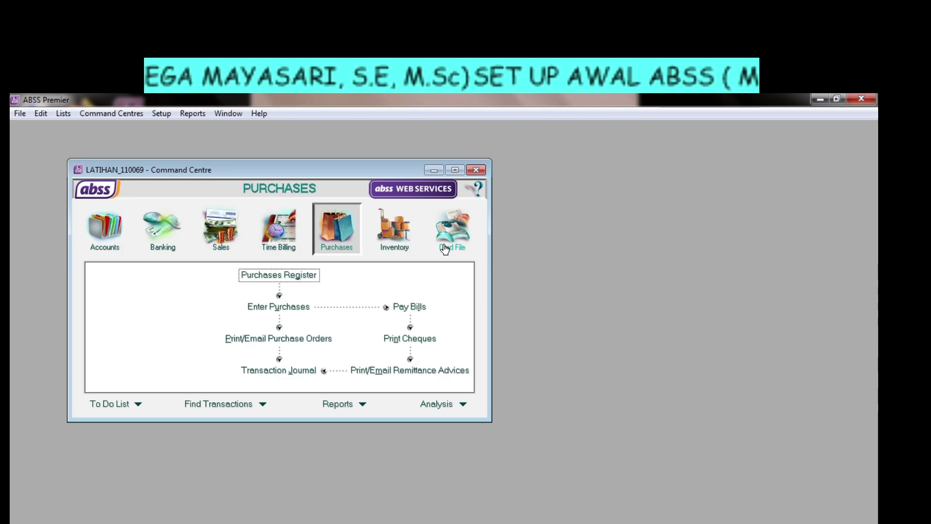
pyautogui.press('Right')
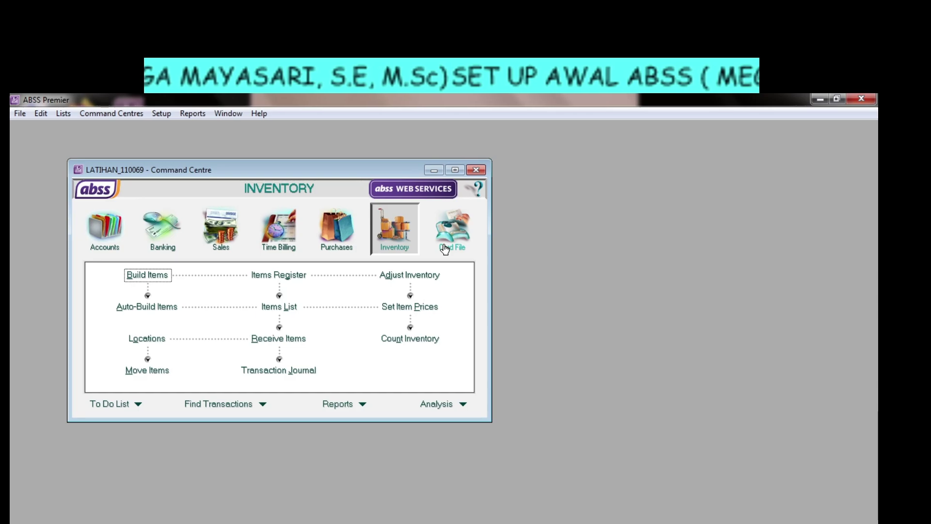
pyautogui.press('Right')
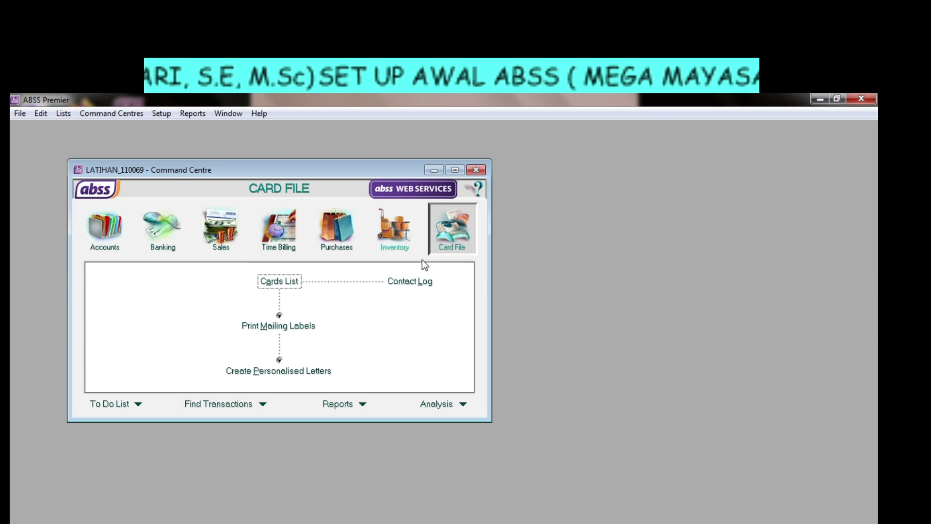
pyautogui.click(102, 233)
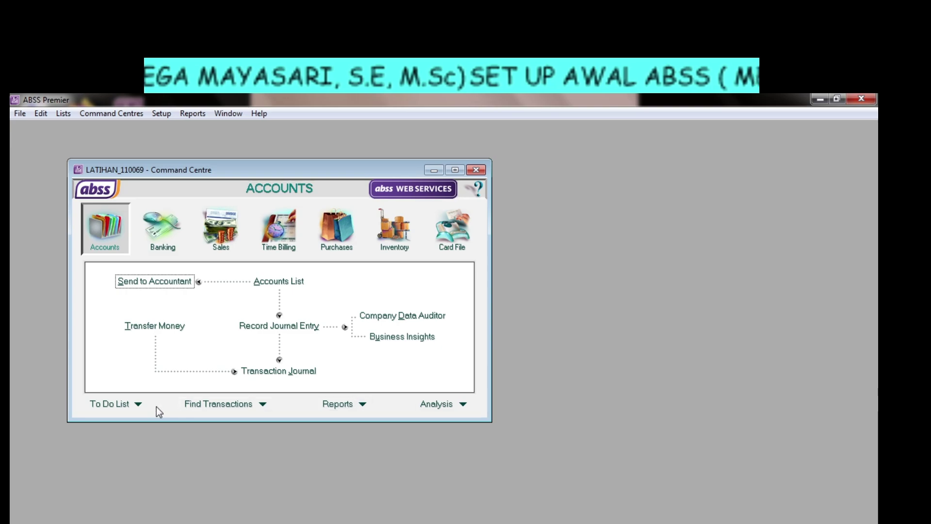
# Review the A/R to-do list, then close it.
pyautogui.click(139, 405)
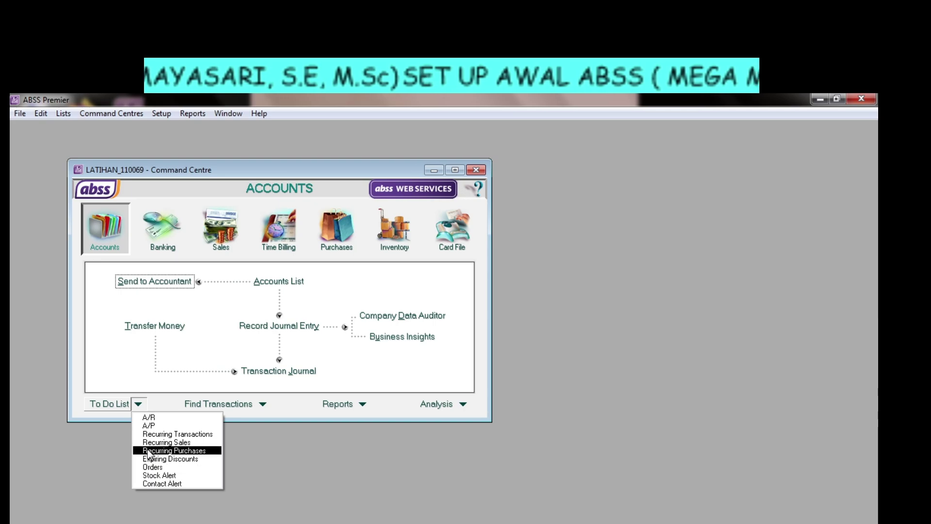
pyautogui.click(143, 419)
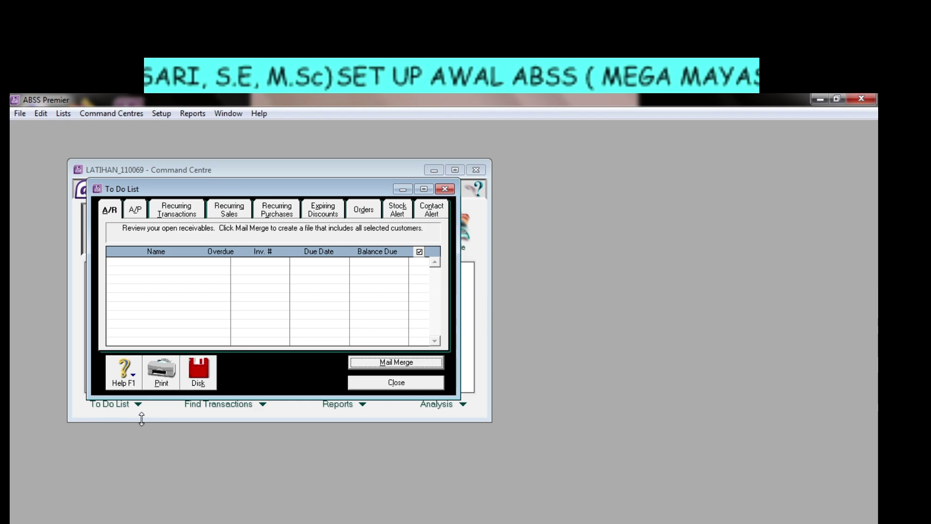
pyautogui.click(443, 189)
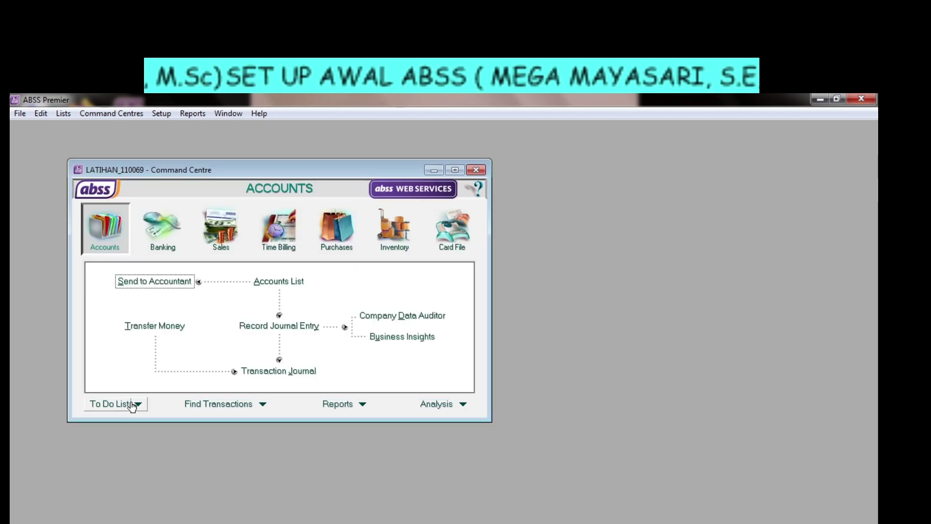
# Browse the Find Transactions, Reports and Analysis dropdown menus.
pyautogui.click(263, 408)
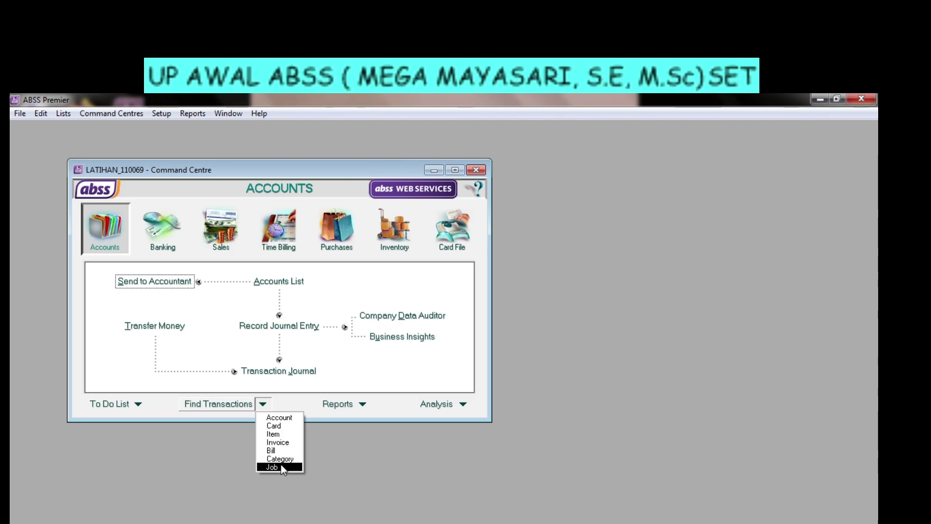
pyautogui.click(362, 405)
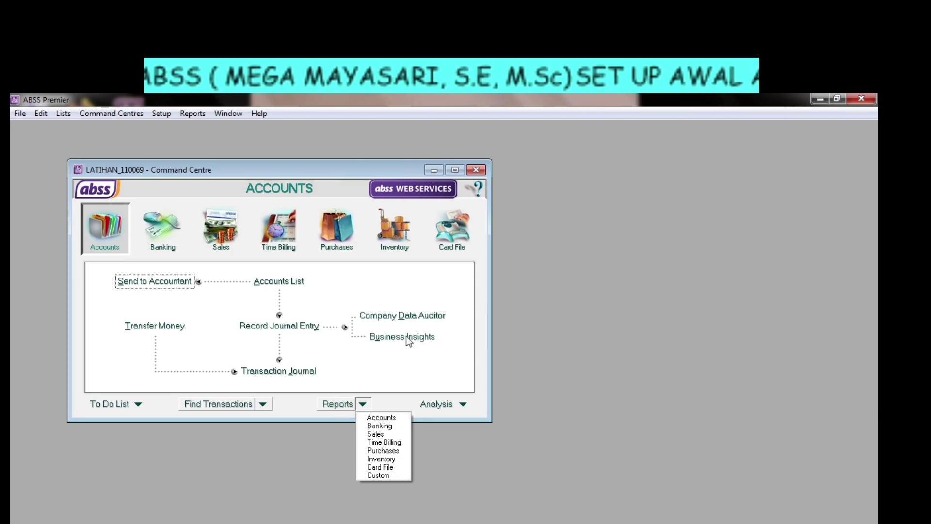
pyautogui.click(463, 404)
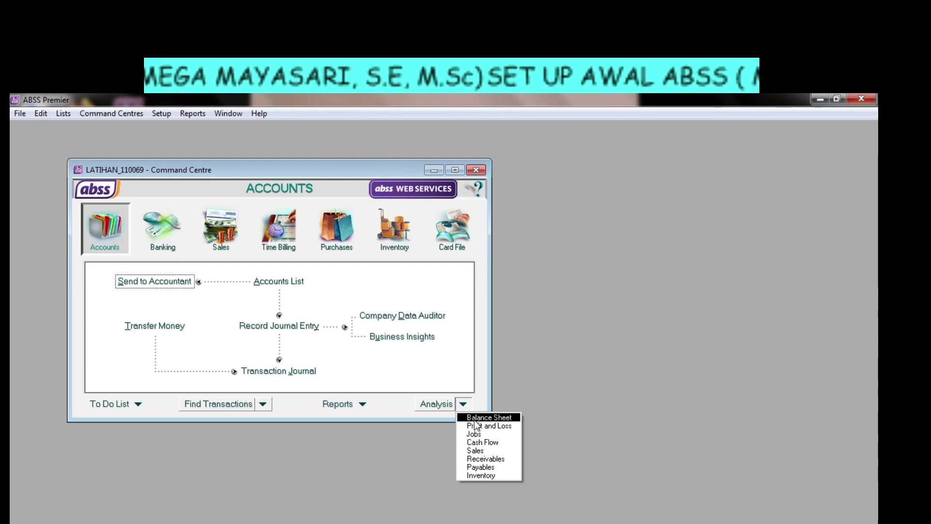
# Chart the Balance Sheet analysis by equity, liabilities and assets, then close it.
pyautogui.click(474, 418)
pyautogui.scroll(-3, 388, 265)
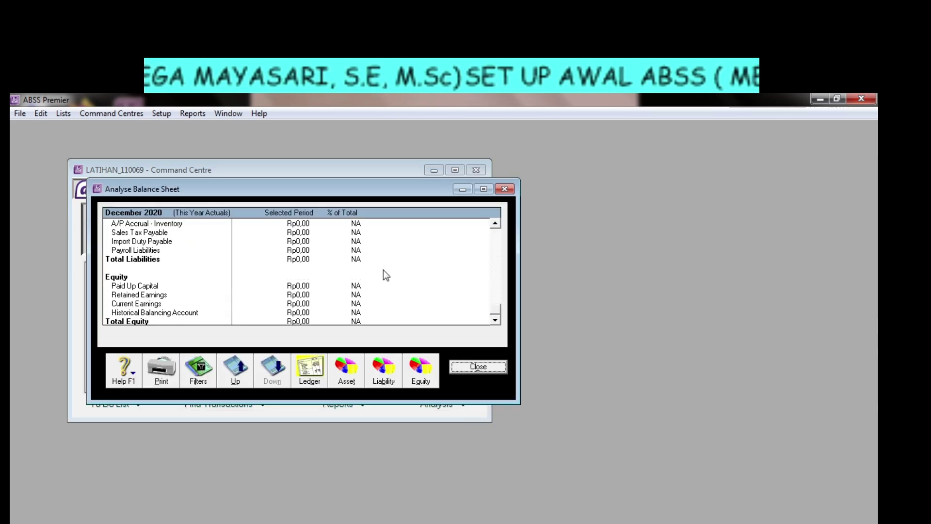
pyautogui.click(426, 372)
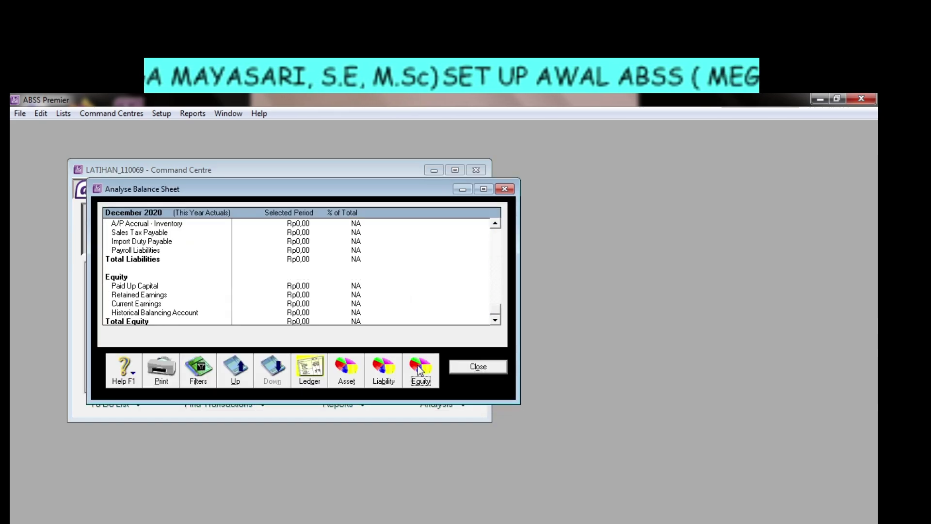
pyautogui.click(384, 378)
pyautogui.click(343, 374)
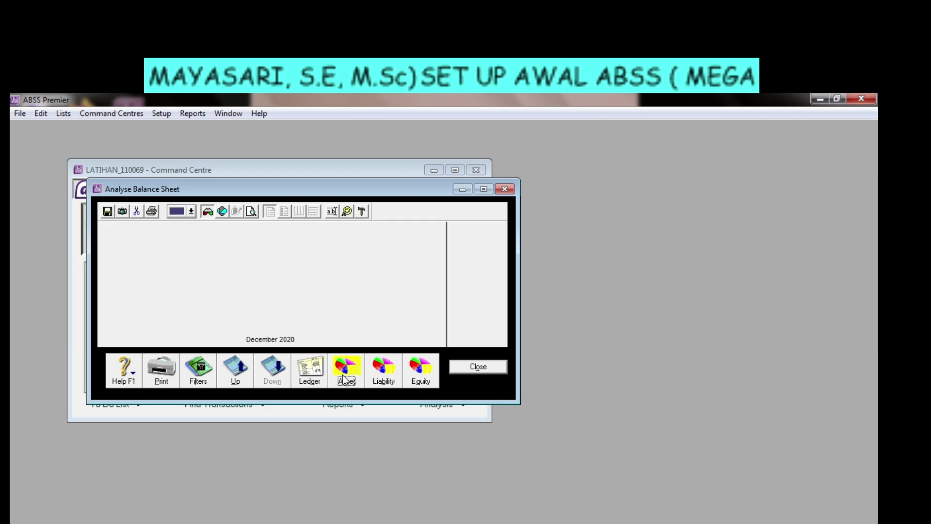
pyautogui.click(501, 189)
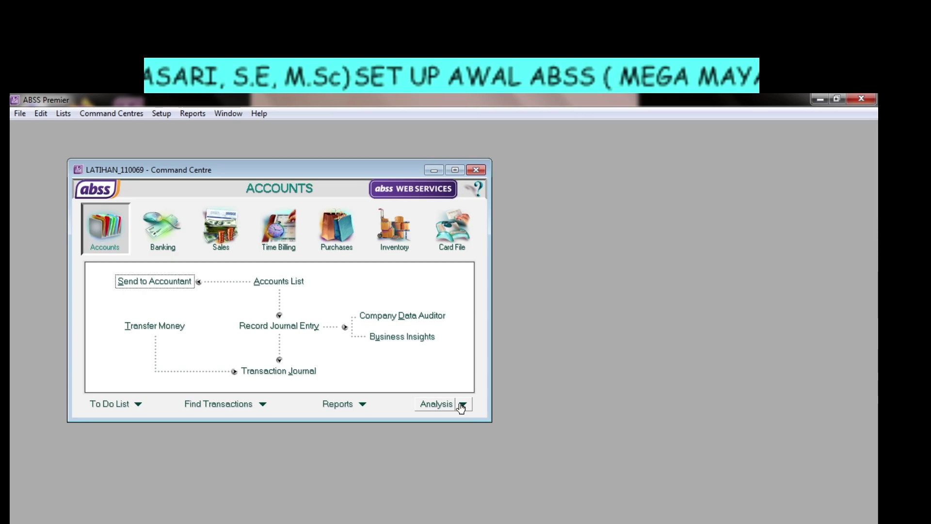
# Dismiss the Analysis list and bring up the SOAL LATIHAN 1 document in Word.
pyautogui.click(462, 405)
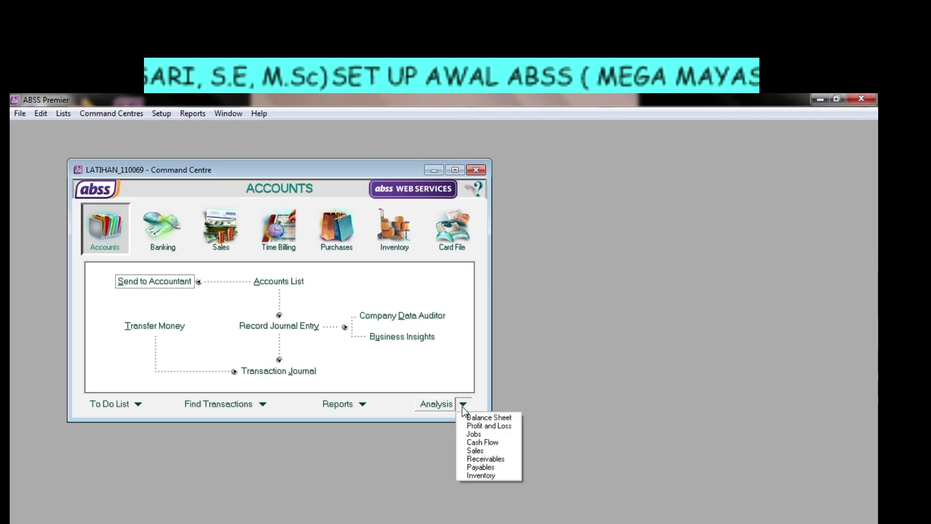
pyautogui.click(498, 344)
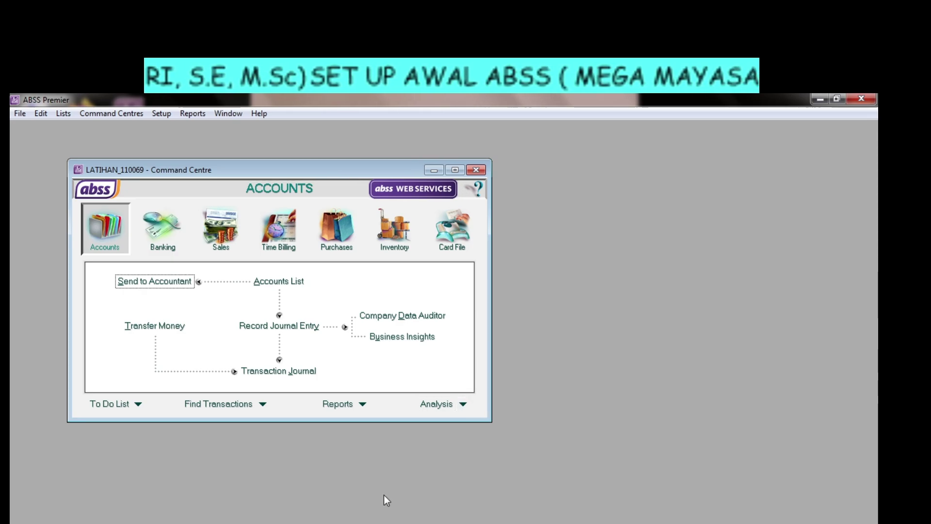
pyautogui.click(385, 523)
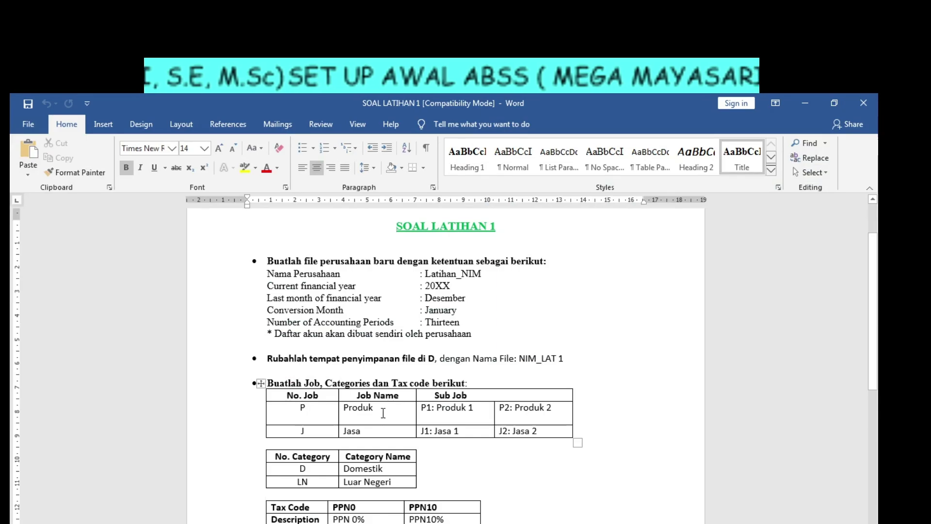
# Scroll the exercise document down to the Job, Category and Tax Code tables.
pyautogui.scroll(-4, 383, 413)
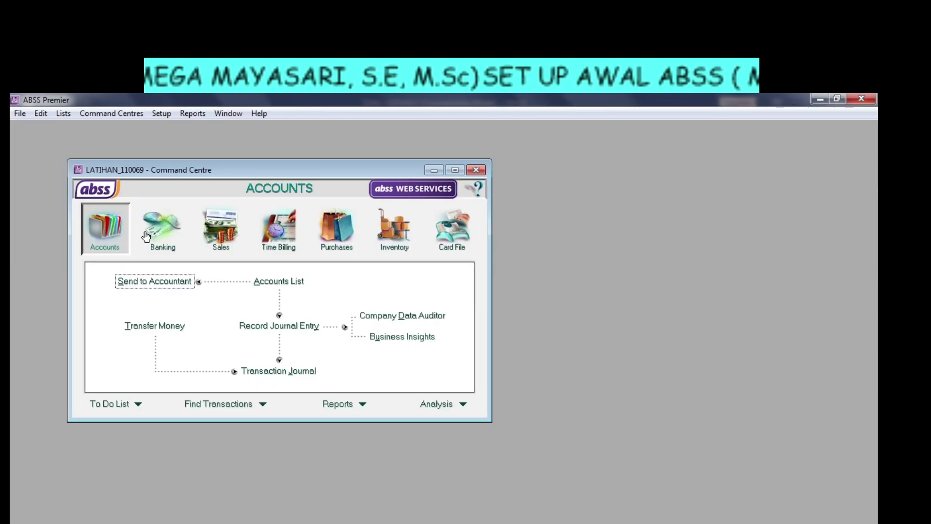
# Open the empty Jobs List from Lists and start a new job record.
pyautogui.click(64, 115)
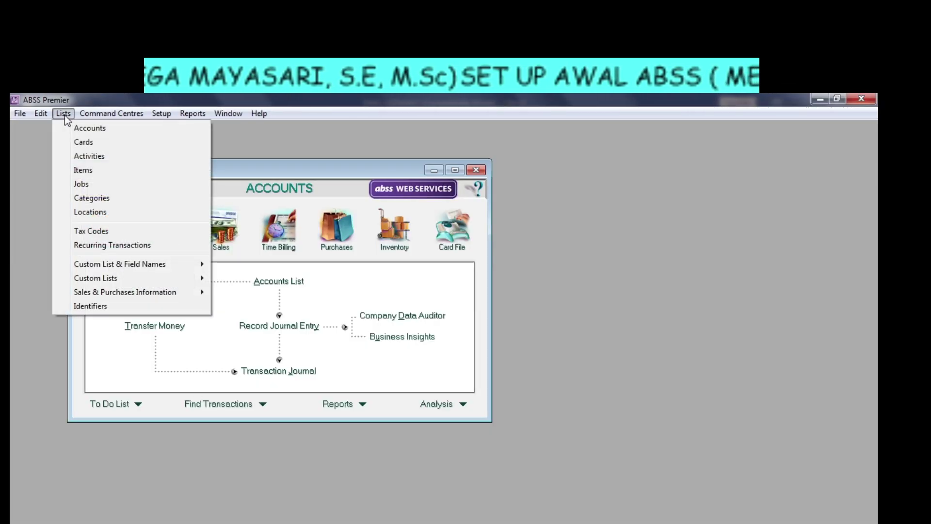
pyautogui.click(76, 183)
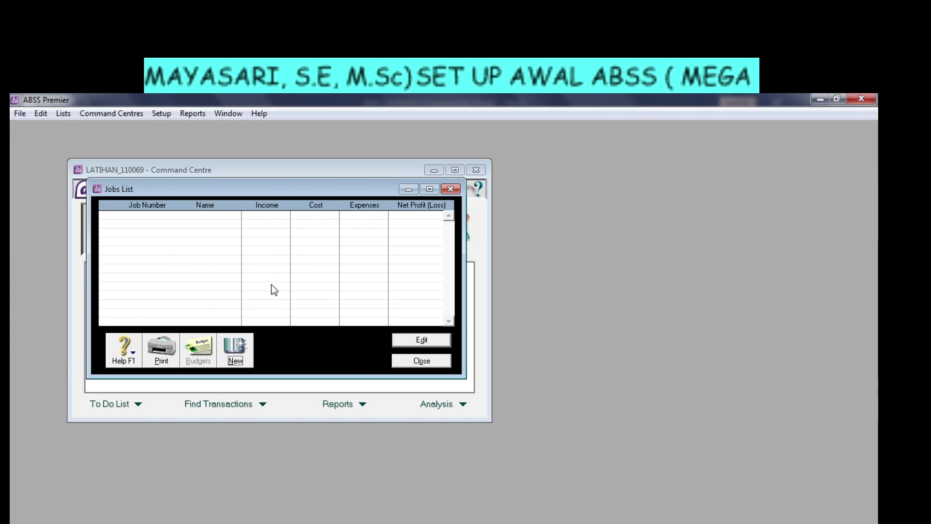
pyautogui.moveTo(246, 183)
pyautogui.mouseDown()
pyautogui.moveTo(242, 173)
pyautogui.moveTo(242, 184)
pyautogui.moveTo(229, 185)
pyautogui.mouseUp()
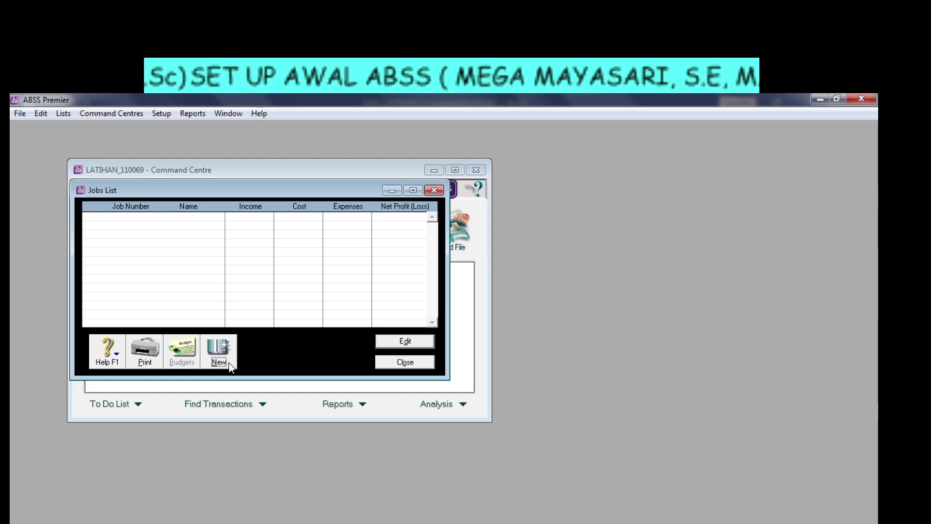
pyautogui.click(228, 367)
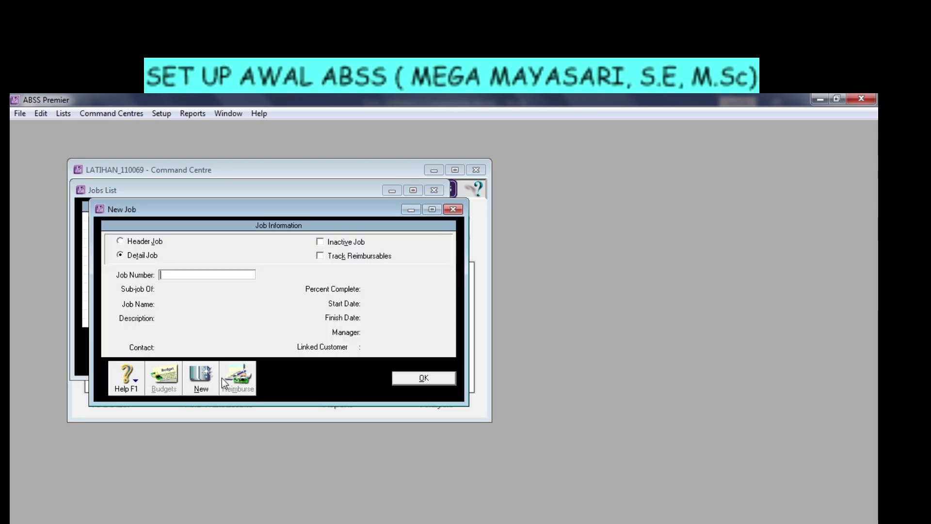
pyautogui.click(453, 210)
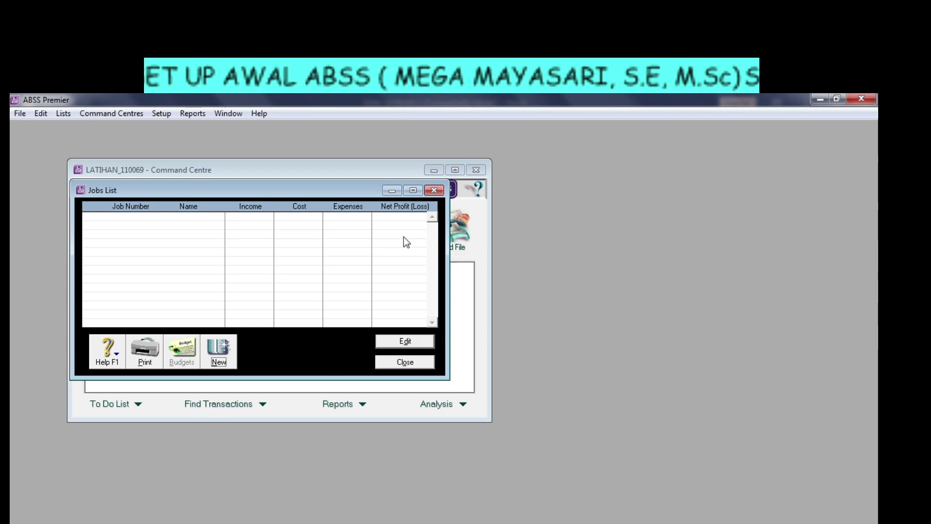
pyautogui.click(221, 357)
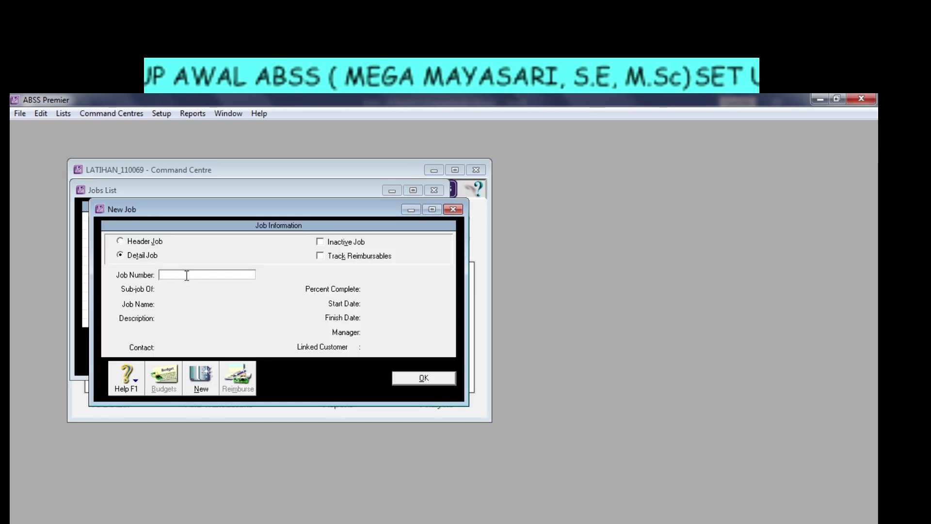
# Enter Job Number P as a Header Job and type PRODU over the default job name.
pyautogui.write('p')
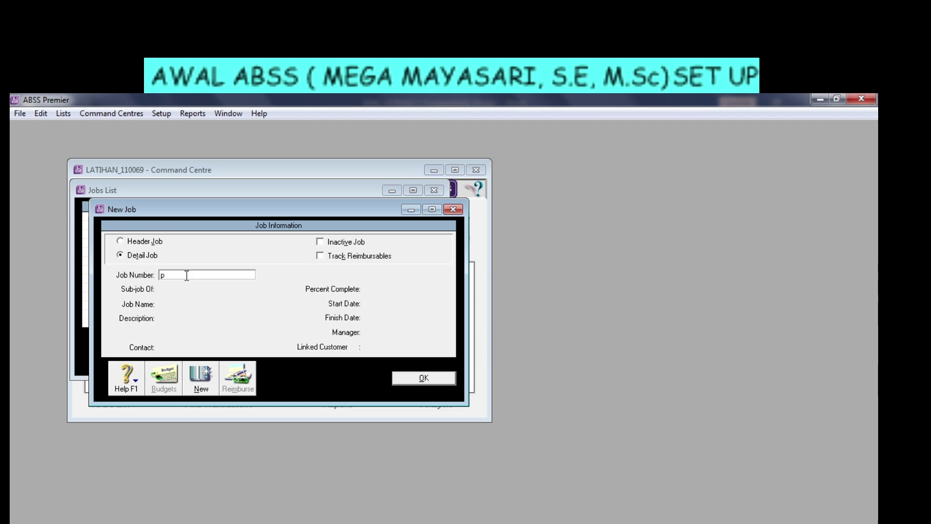
pyautogui.press('BackSpace')
pyautogui.write('P')
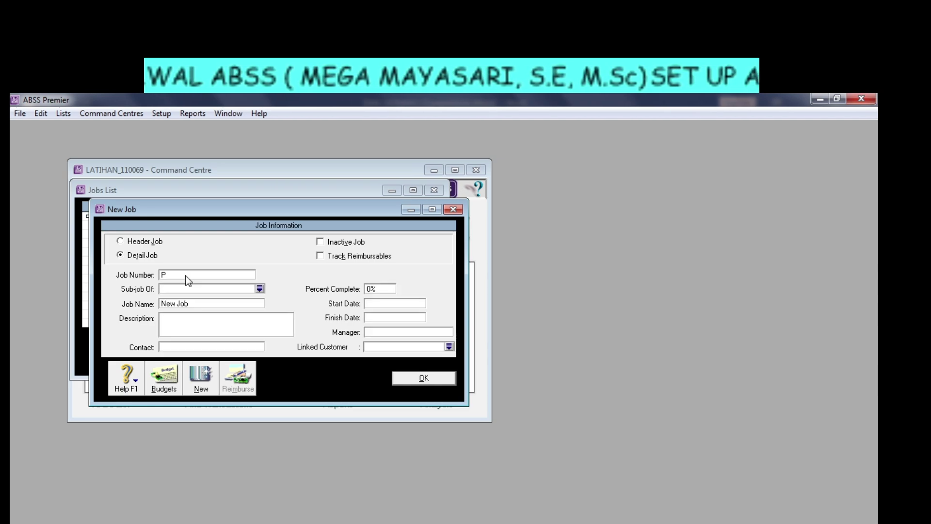
pyautogui.click(206, 302)
pyautogui.click(120, 241)
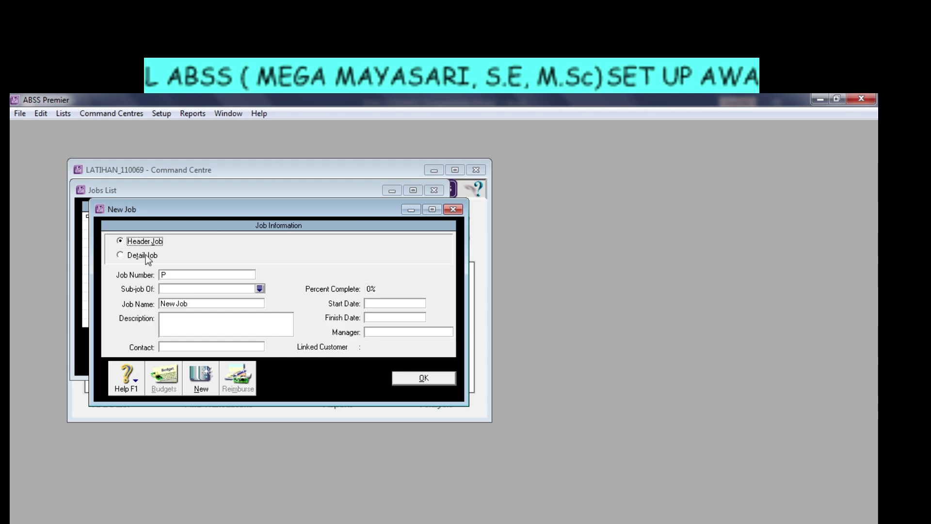
pyautogui.moveTo(195, 306); pyautogui.dragTo(157, 304)
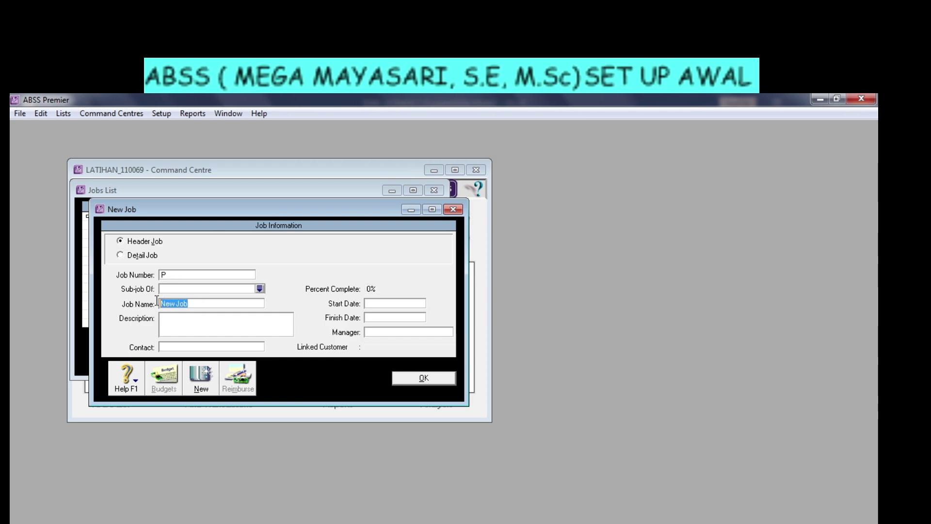
pyautogui.hotkey('alt', 'Tab')
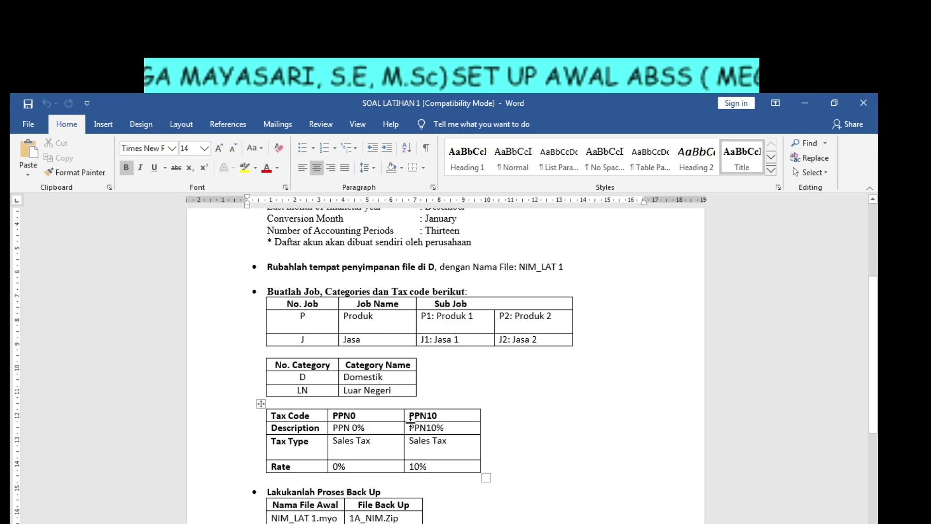
pyautogui.hotkey('alt', 'Tab')
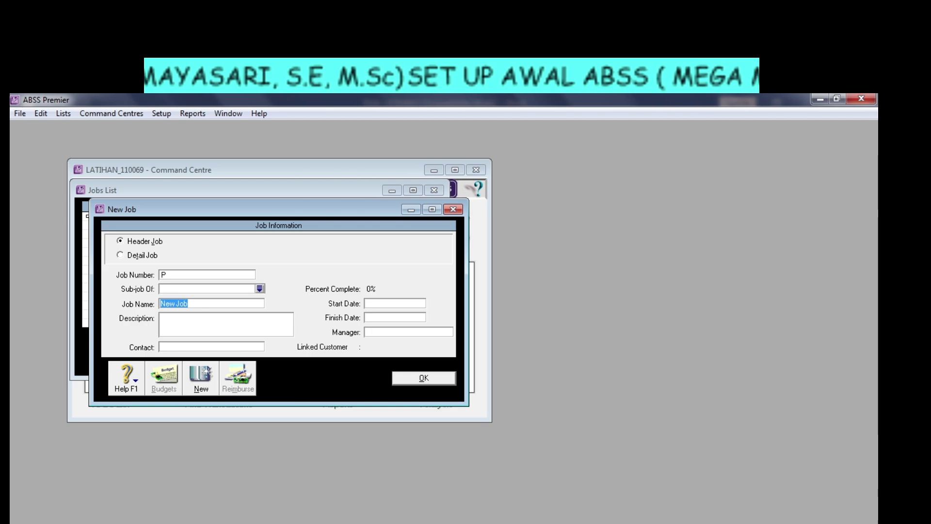
pyautogui.click(182, 523)
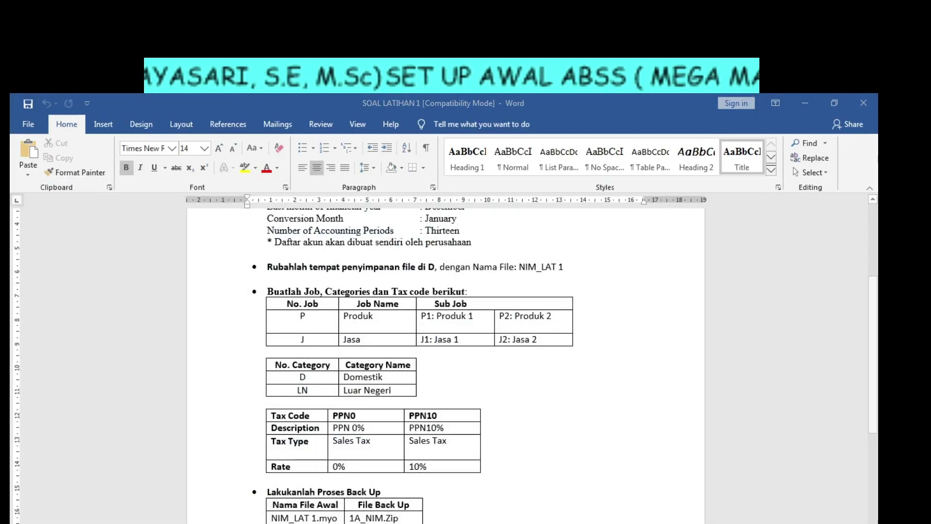
pyautogui.click(182, 523)
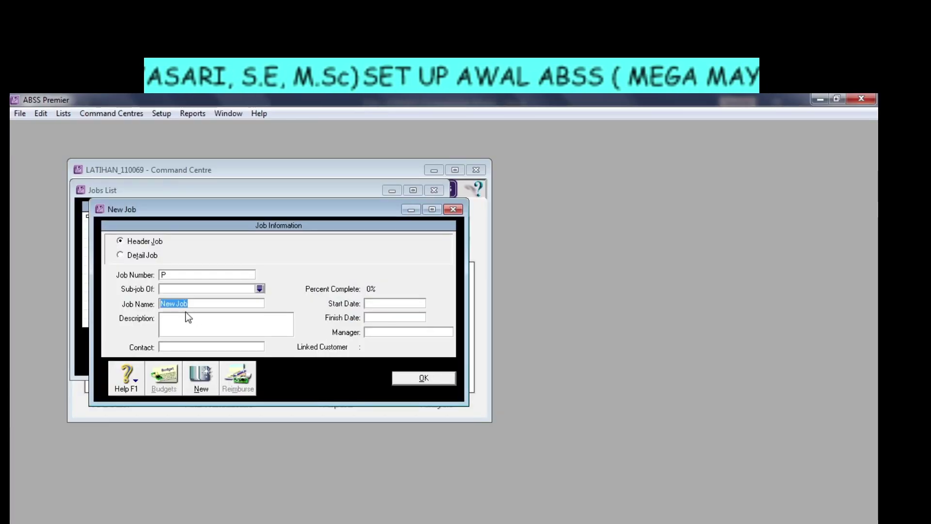
pyautogui.write('PRODU')
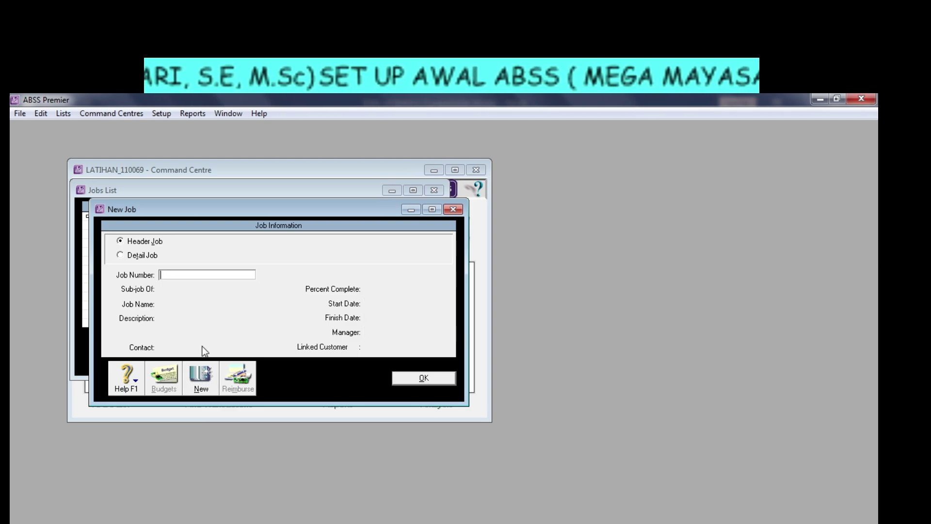
# Add detail job P1 under parent job P and save it.
pyautogui.click(130, 255)
pyautogui.click(184, 275)
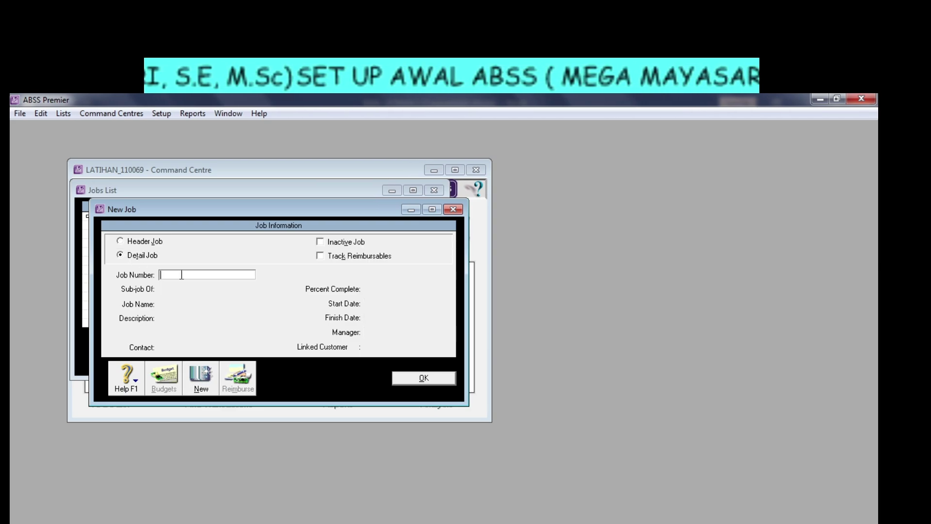
pyautogui.write('P1')
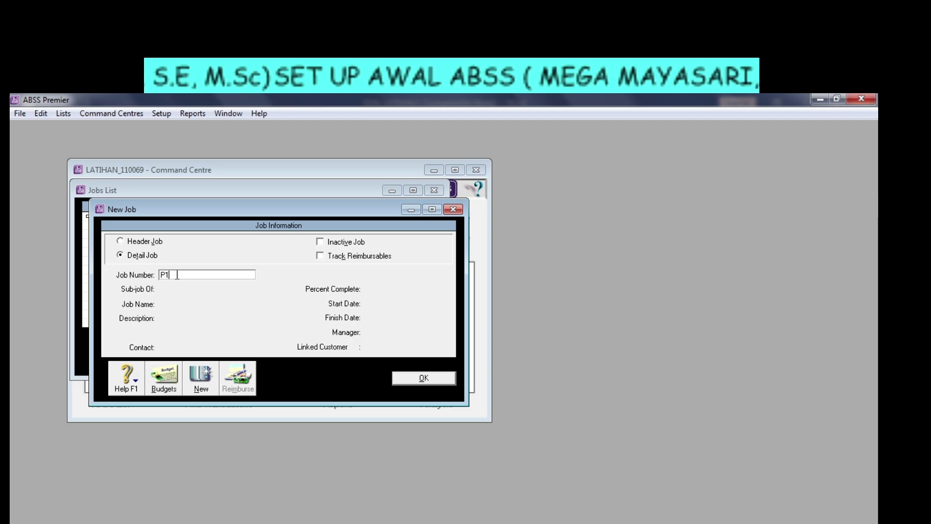
pyautogui.press('Tab')
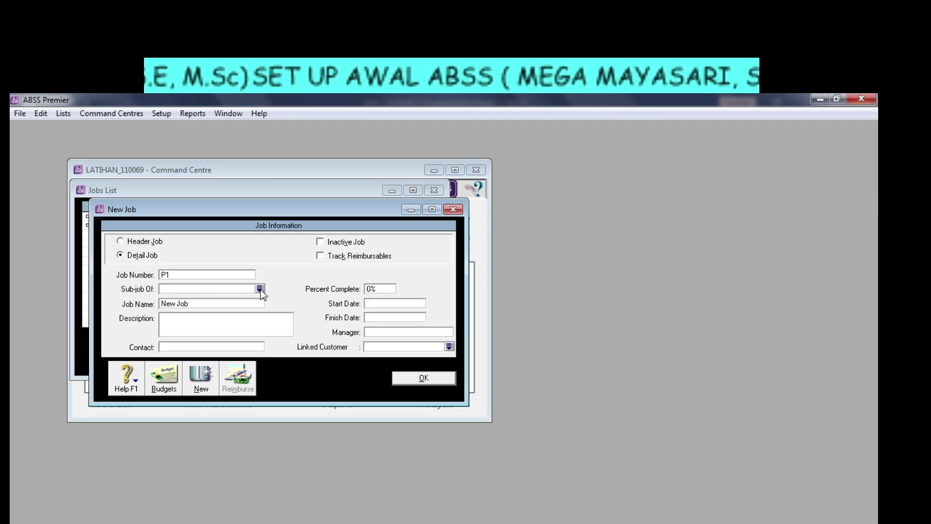
pyautogui.click(285, 523)
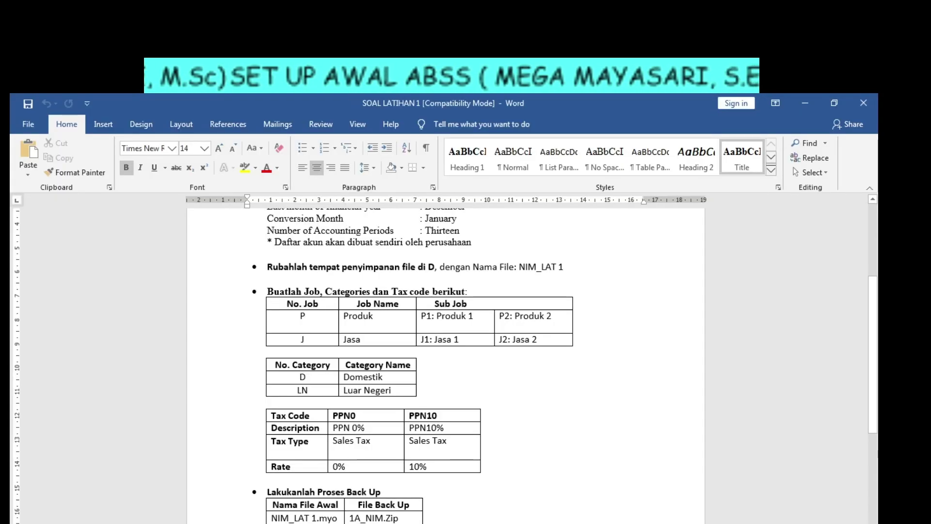
pyautogui.click(245, 522)
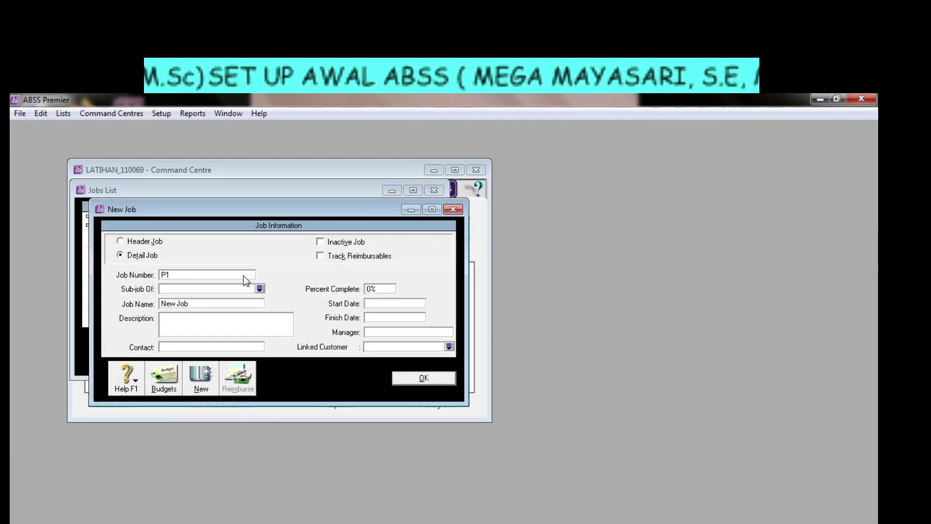
pyautogui.click(261, 290)
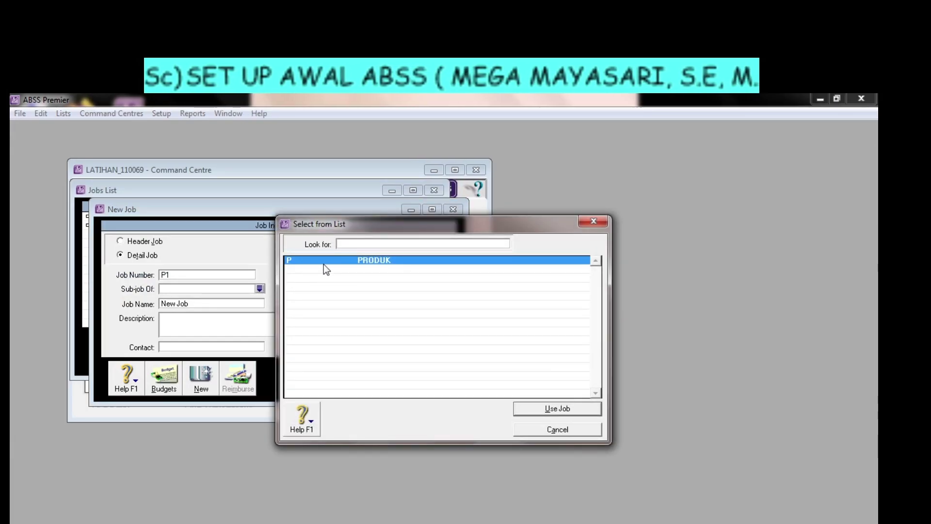
pyautogui.click(550, 409)
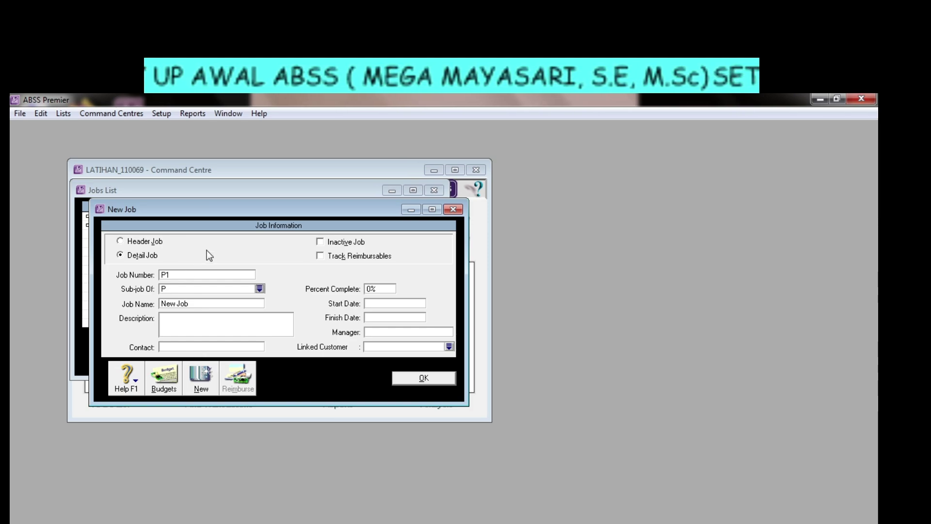
pyautogui.click(200, 304)
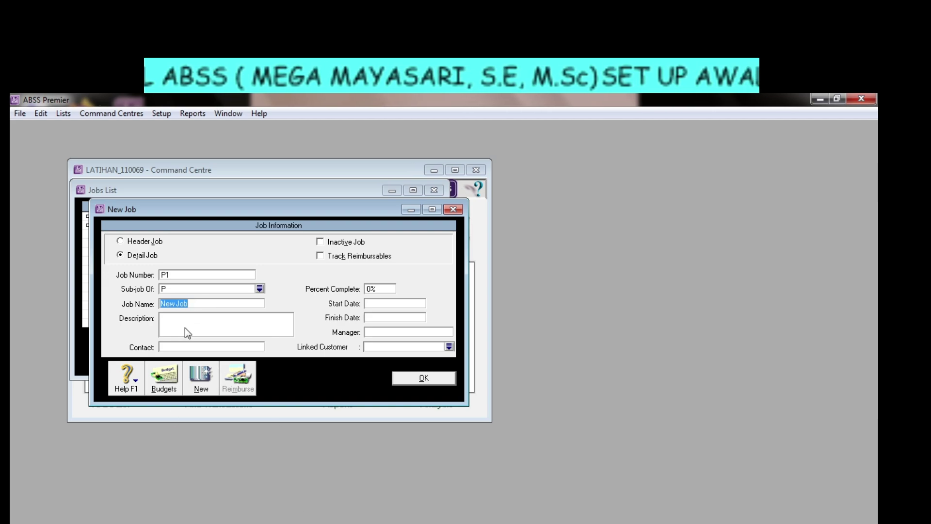
pyautogui.write('PRODUK 1')
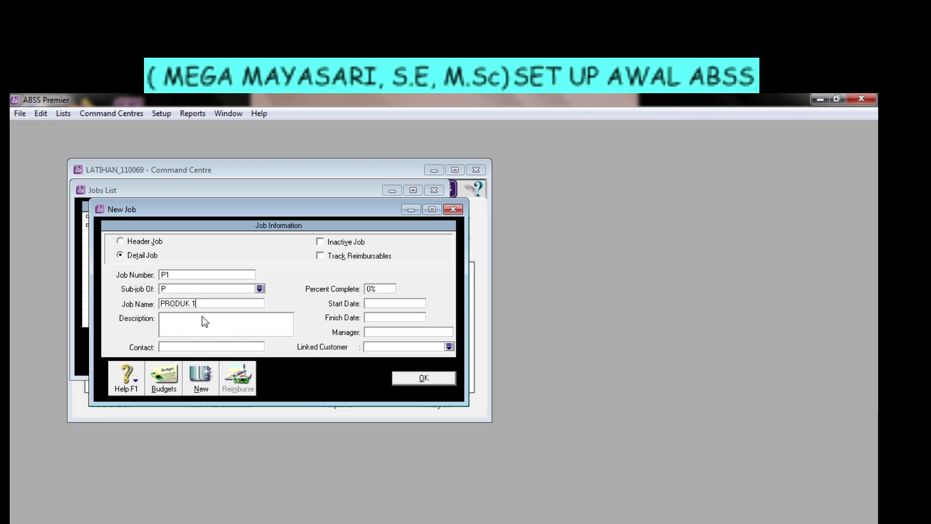
pyautogui.click(205, 377)
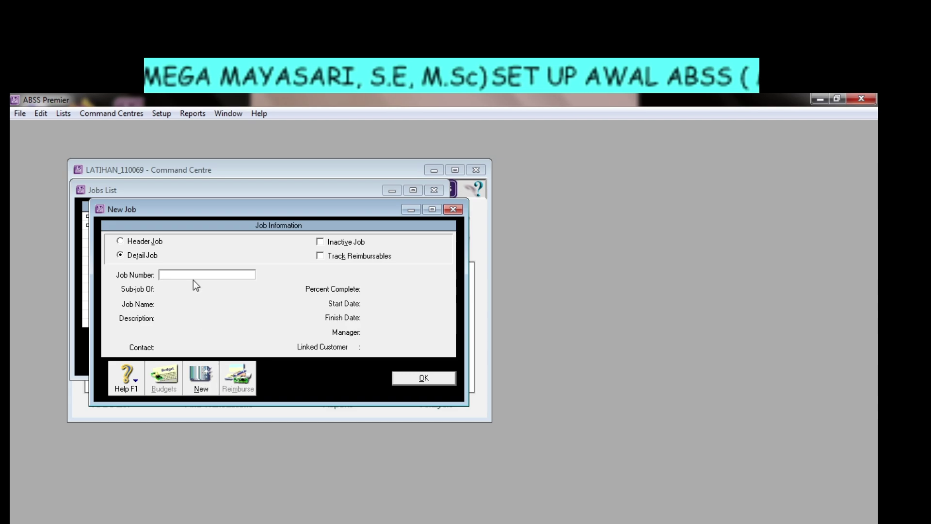
# Add detail job P2 named PRODUK2 under P, then set the blank form to Header Job.
pyautogui.press('Tab')
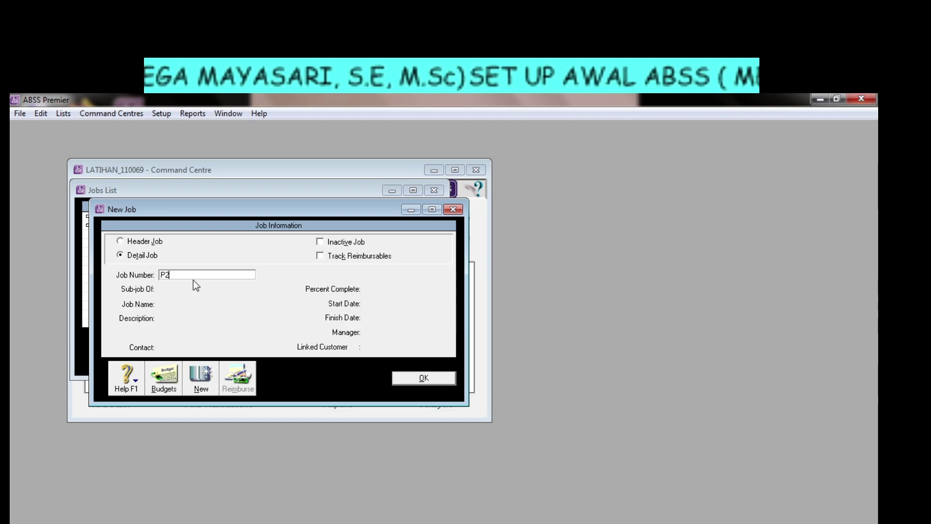
pyautogui.click(260, 289)
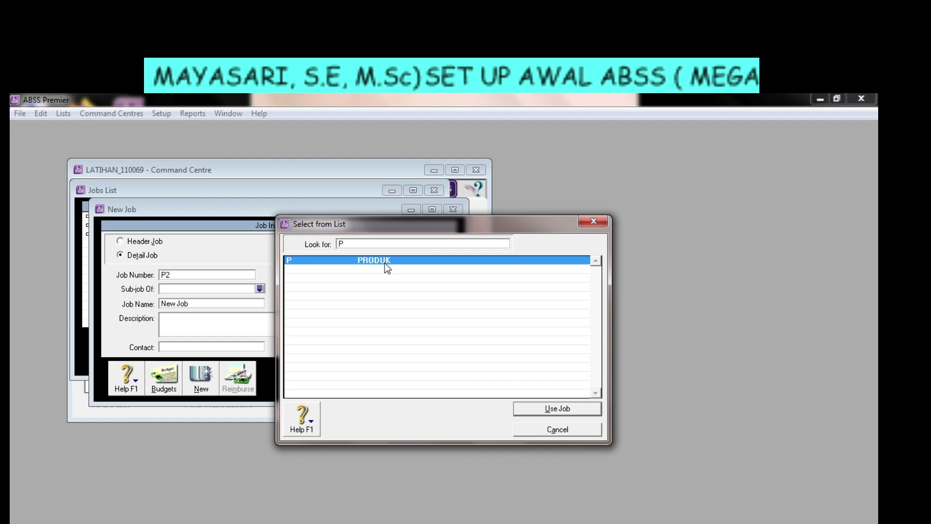
pyautogui.click(555, 408)
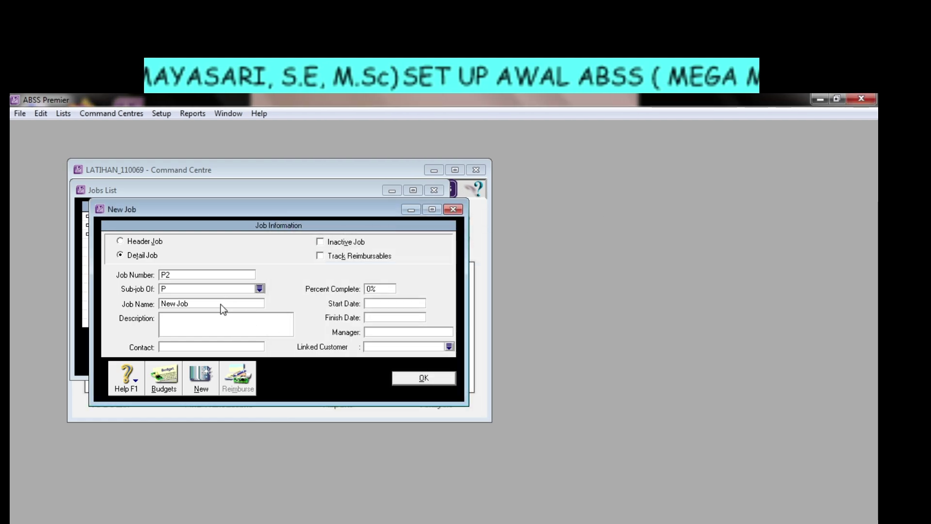
pyautogui.click(222, 304)
pyautogui.write('PROD')
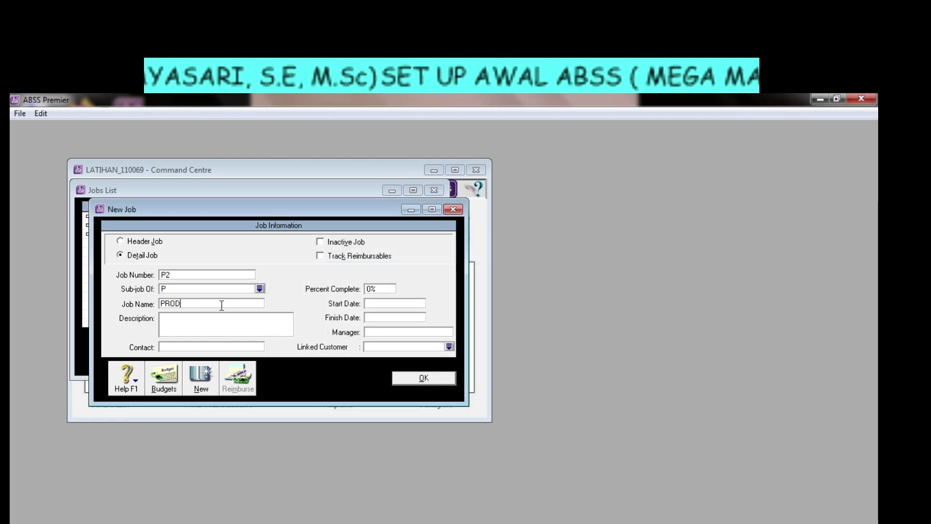
pyautogui.write('UK2')
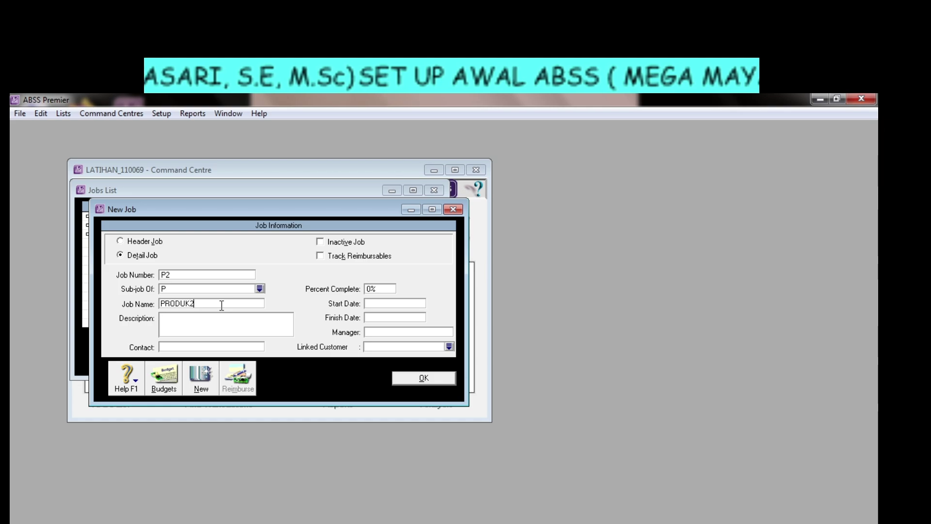
pyautogui.click(200, 377)
pyautogui.click(141, 242)
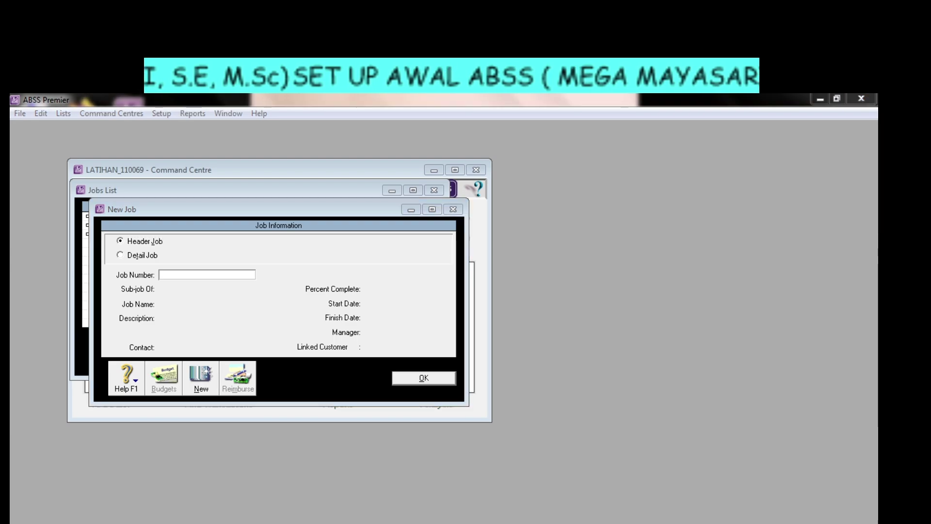
# After checking the exercise's job table, save header job J named JASA.
pyautogui.hotkey('alt', 'Tab')
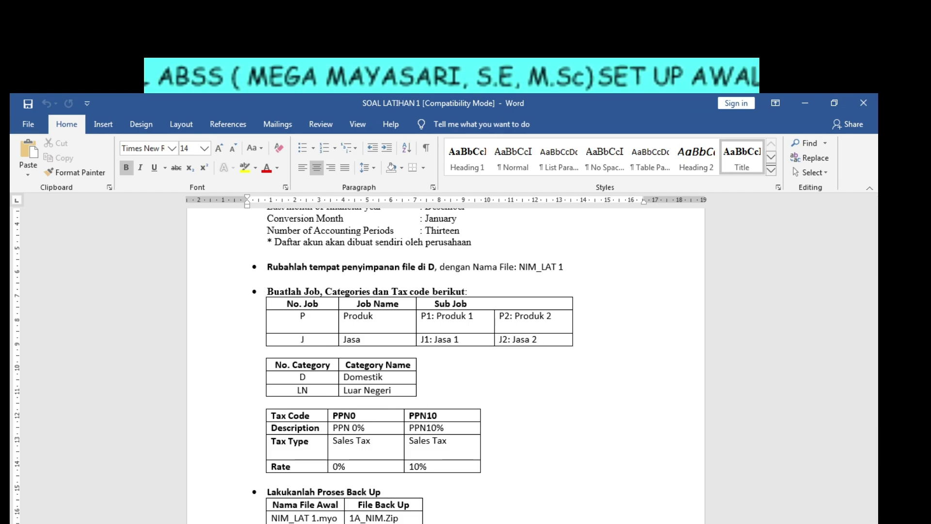
pyautogui.click(291, 523)
pyautogui.click(187, 272)
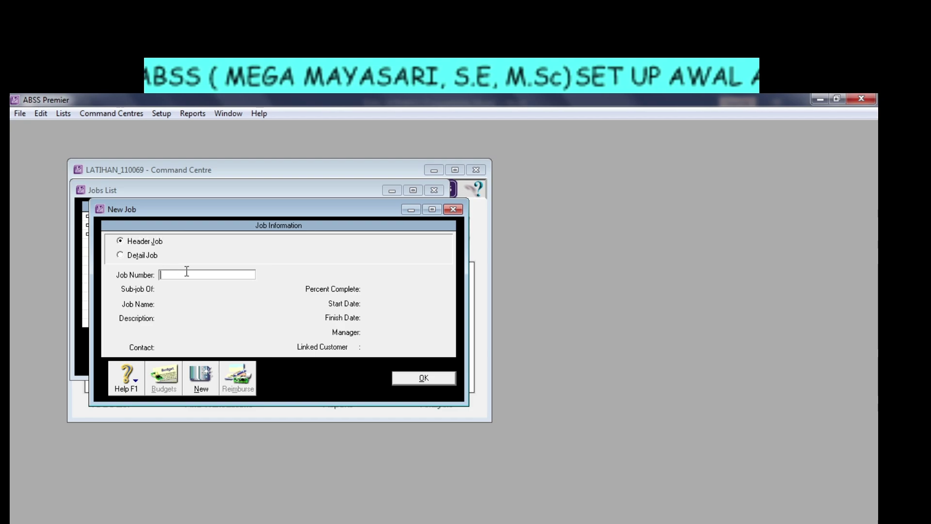
pyautogui.write('J')
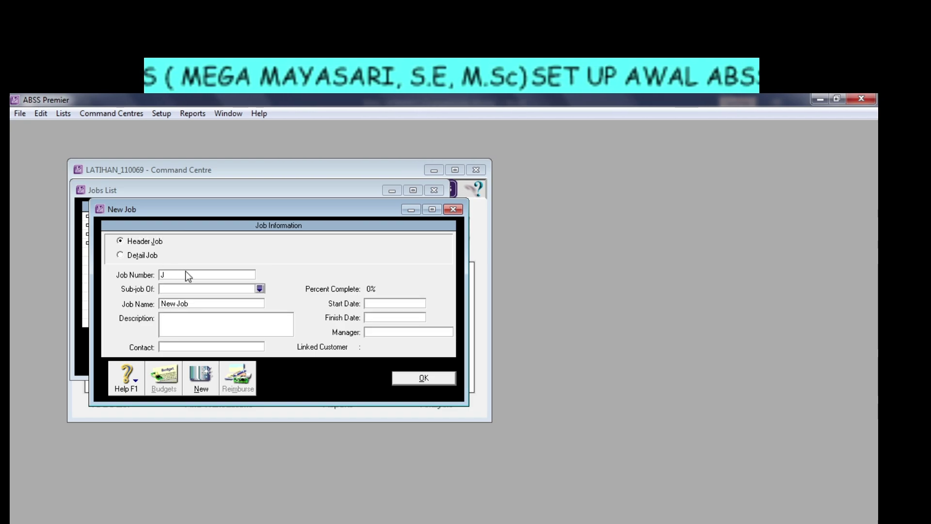
pyautogui.press('Tab')
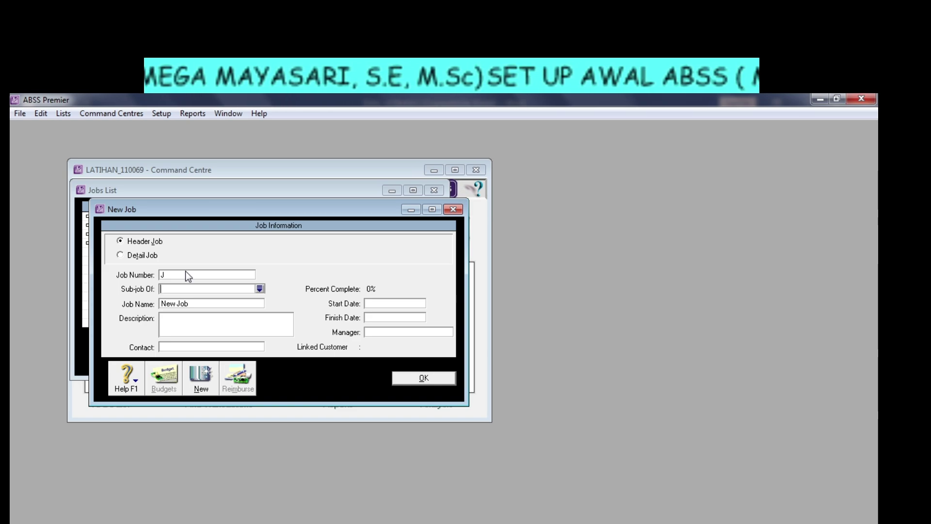
pyautogui.press('Tab')
pyautogui.press('Tab')
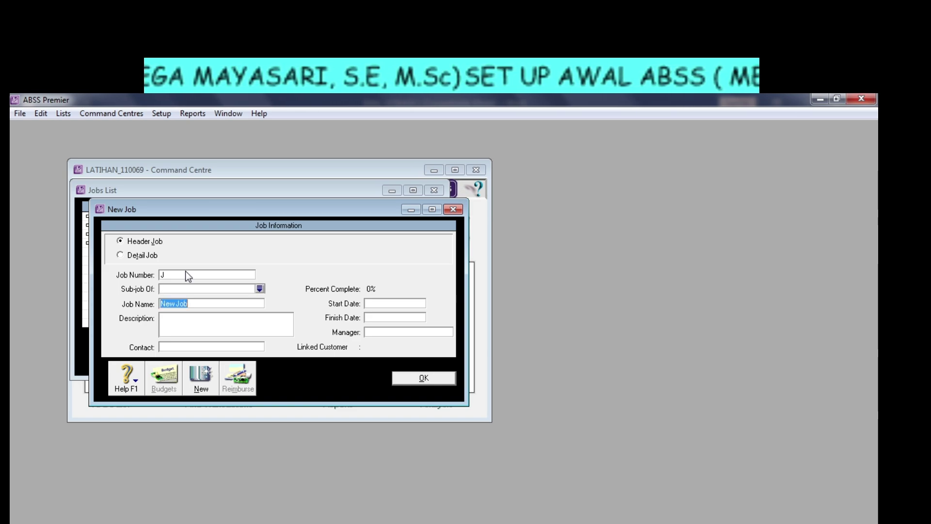
pyautogui.write('JASA')
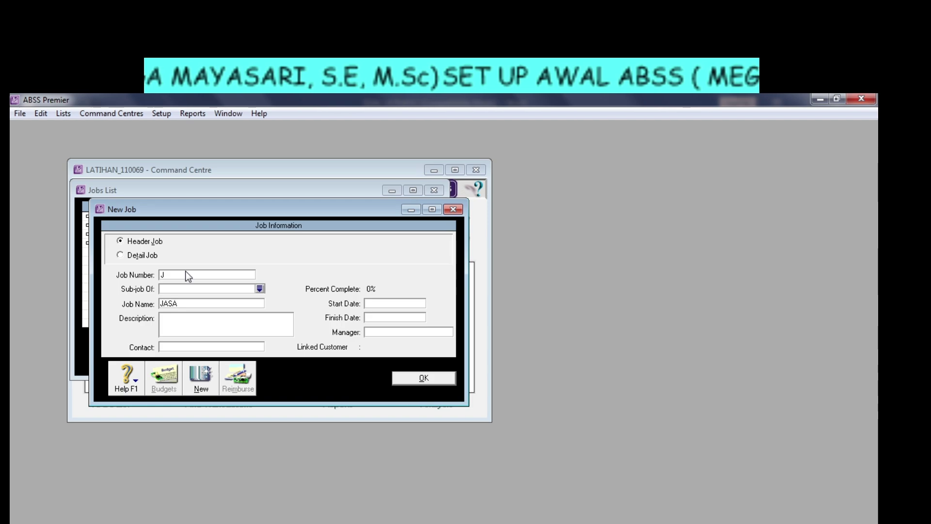
pyautogui.click(199, 385)
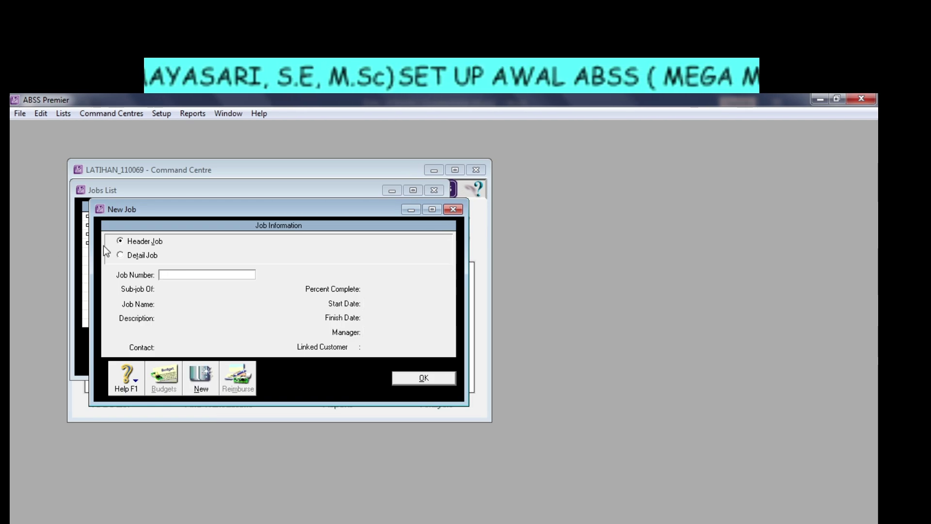
# Save detail job J1 named JASA 1 with J as its parent job.
pyautogui.click(133, 255)
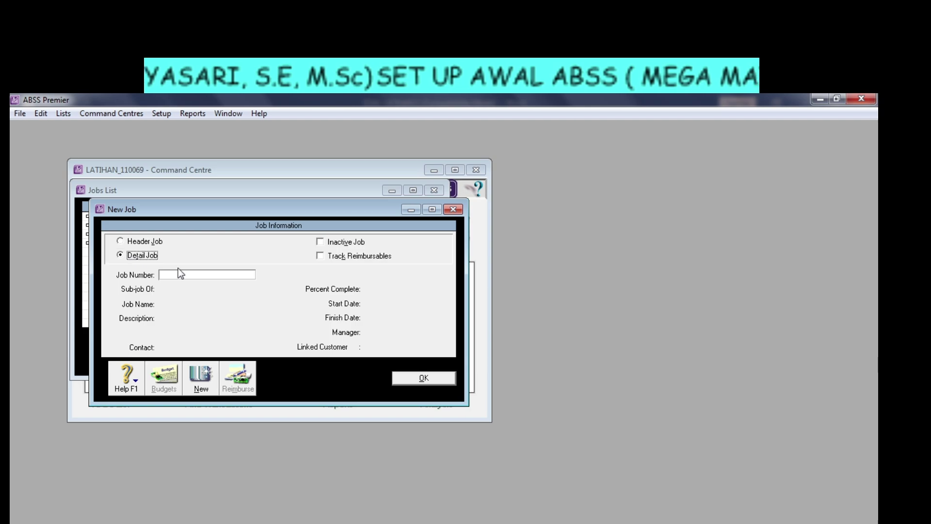
pyautogui.click(182, 274)
pyautogui.write('J1')
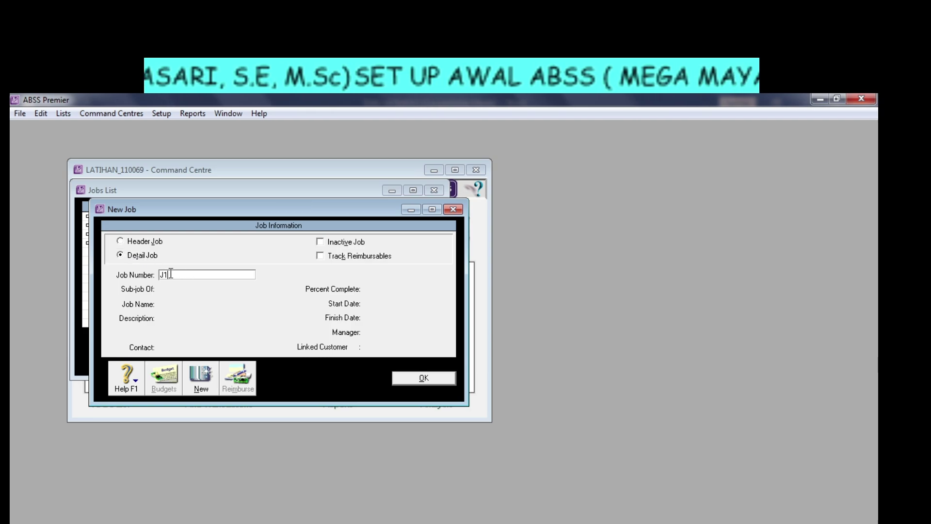
pyautogui.press('Tab')
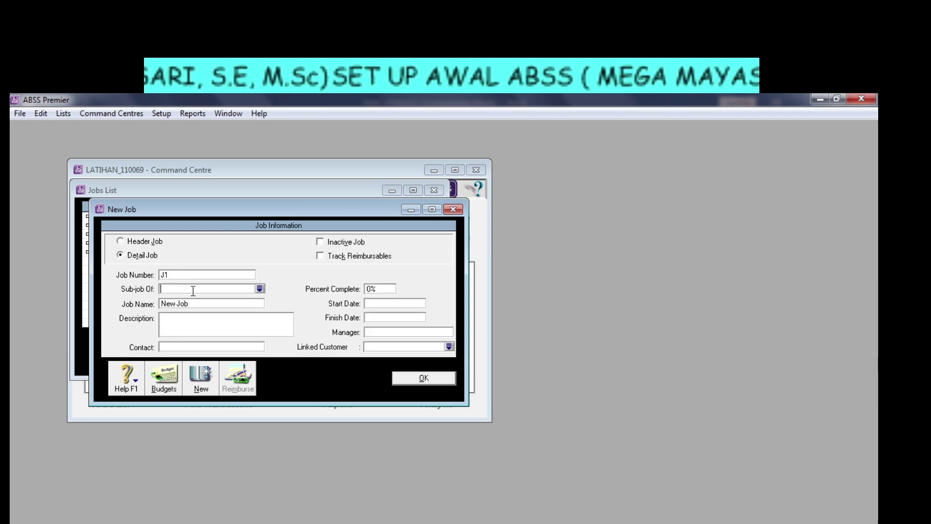
pyautogui.click(260, 289)
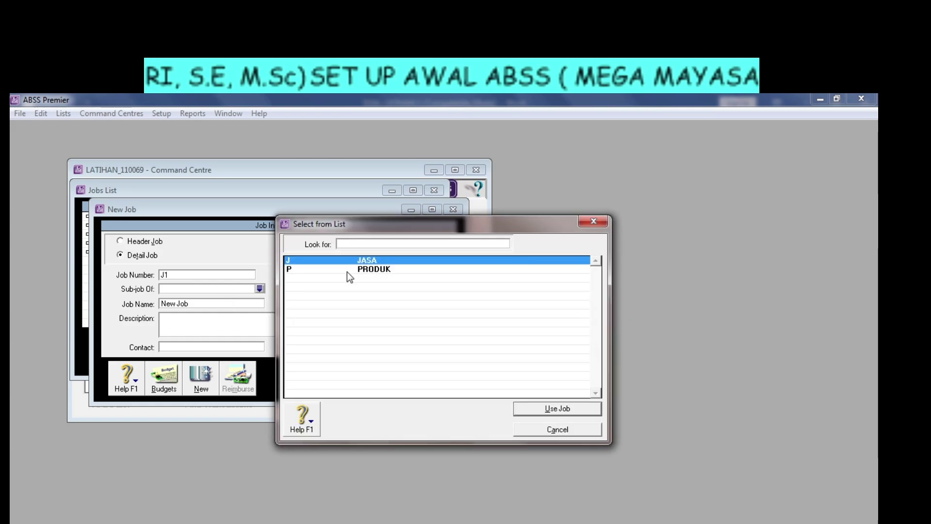
pyautogui.click(552, 407)
pyautogui.click(206, 303)
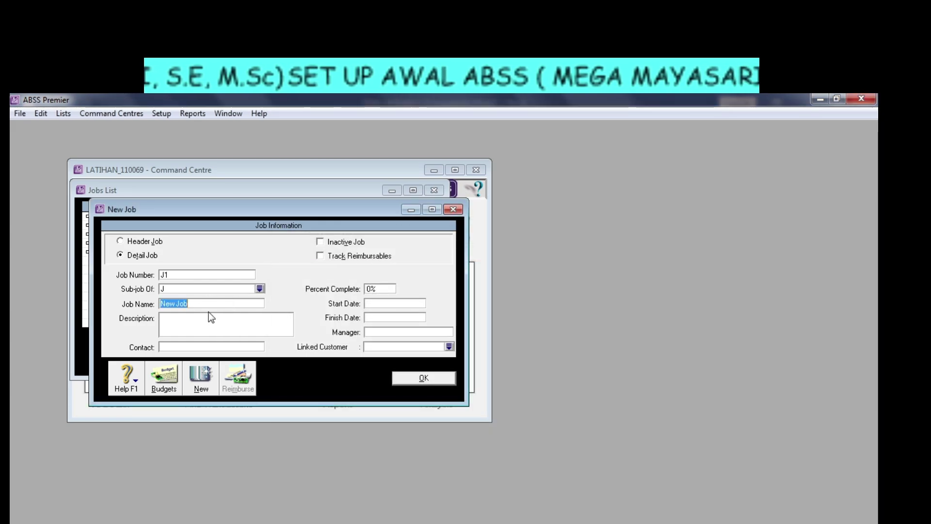
pyautogui.write('JASA')
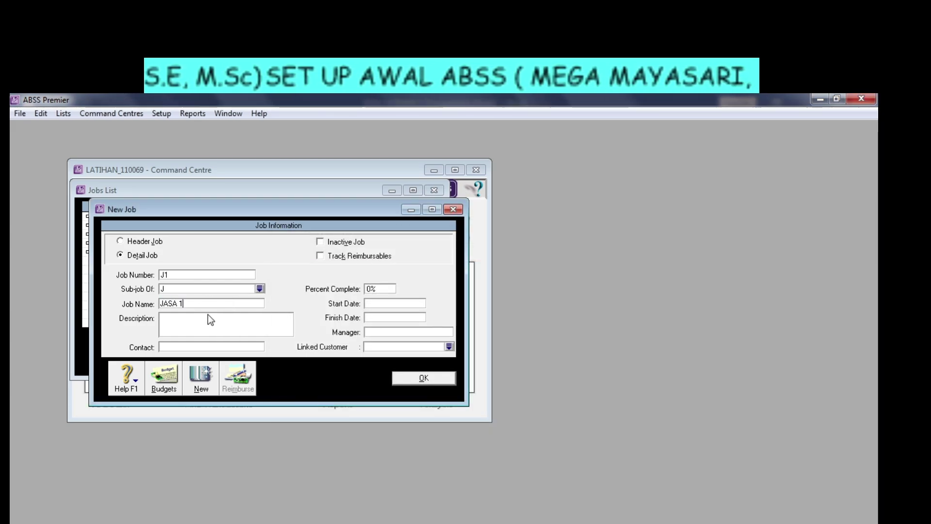
pyautogui.write(' 1')
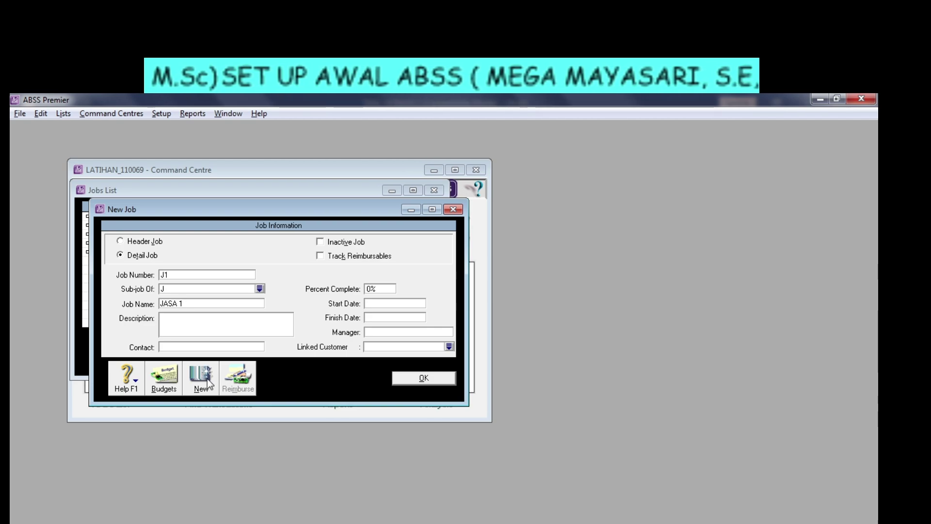
pyautogui.click(208, 381)
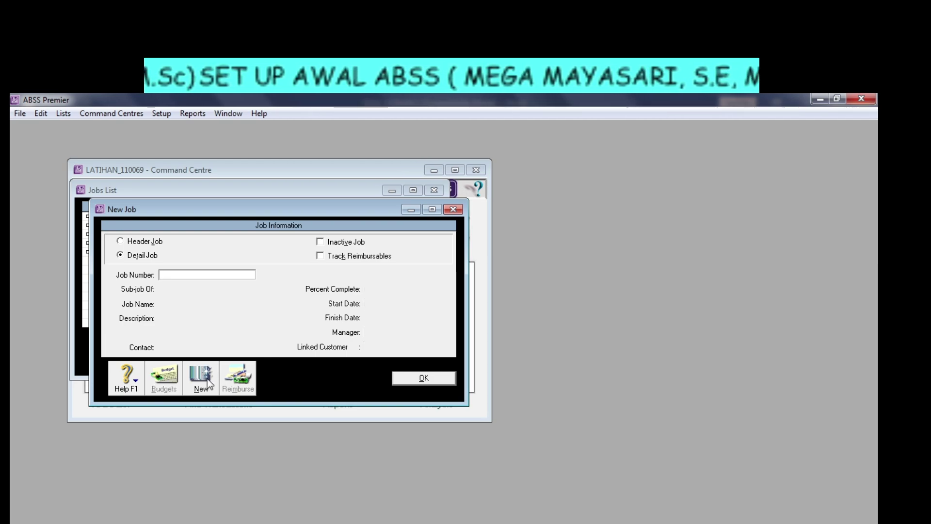
# Save detail job J2 named JASA 2 under parent J and close the form with OK.
pyautogui.write('J2')
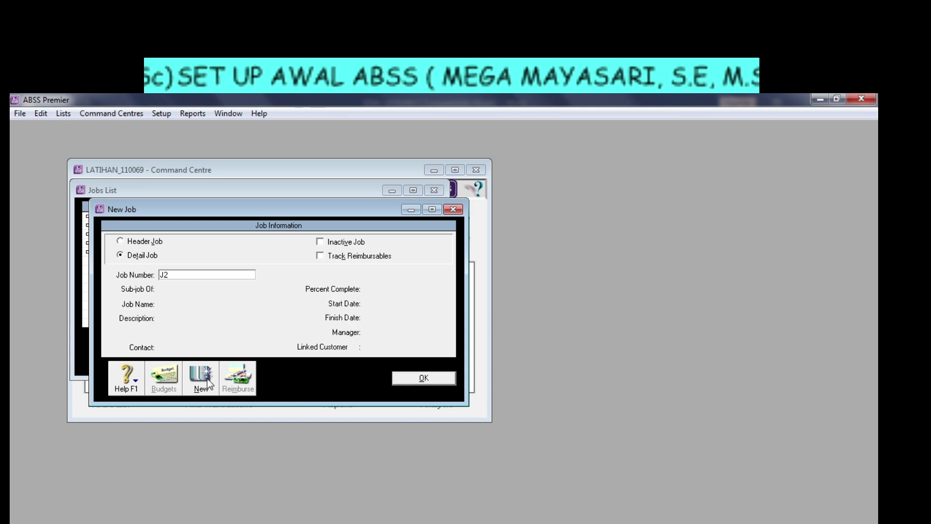
pyautogui.press('Tab')
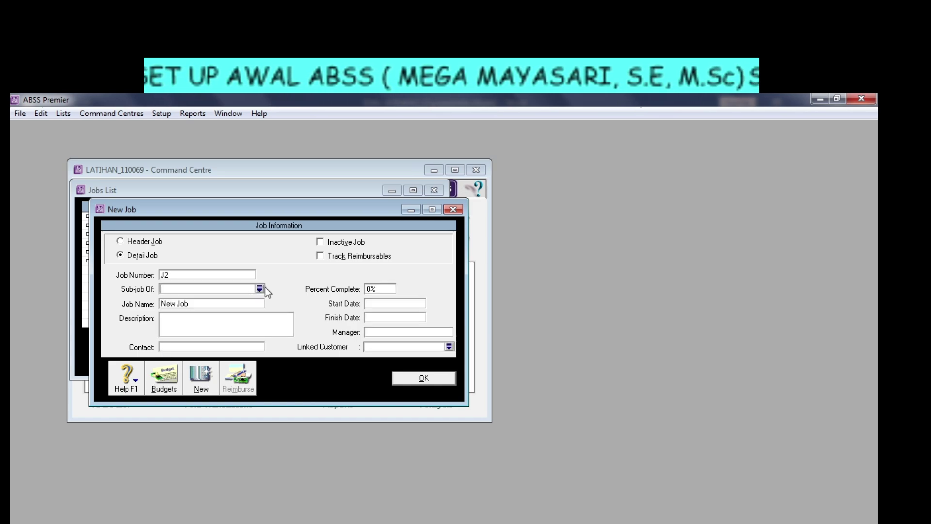
pyautogui.click(261, 288)
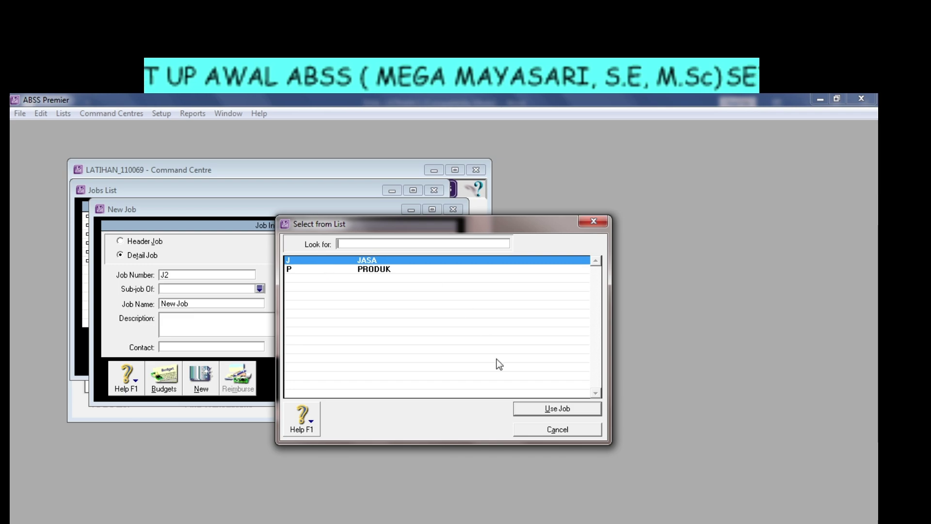
pyautogui.click(534, 409)
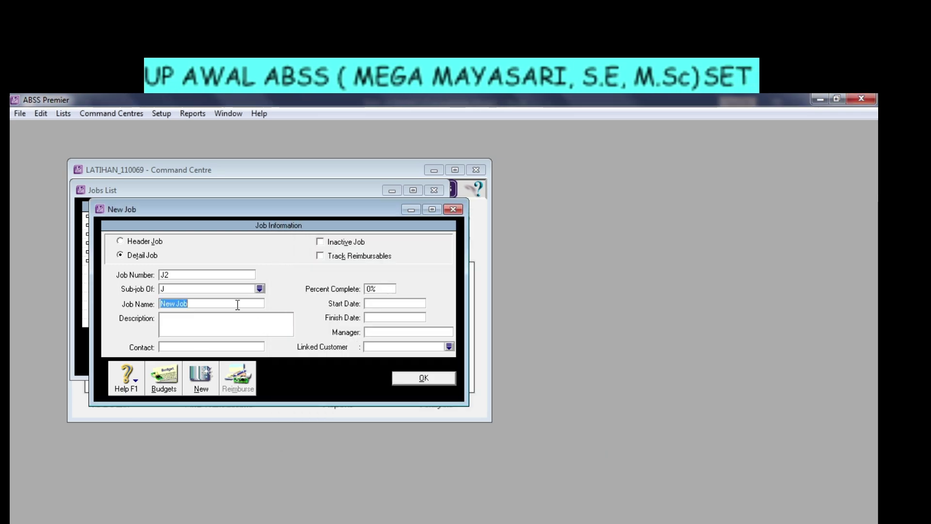
pyautogui.write('JASA 2')
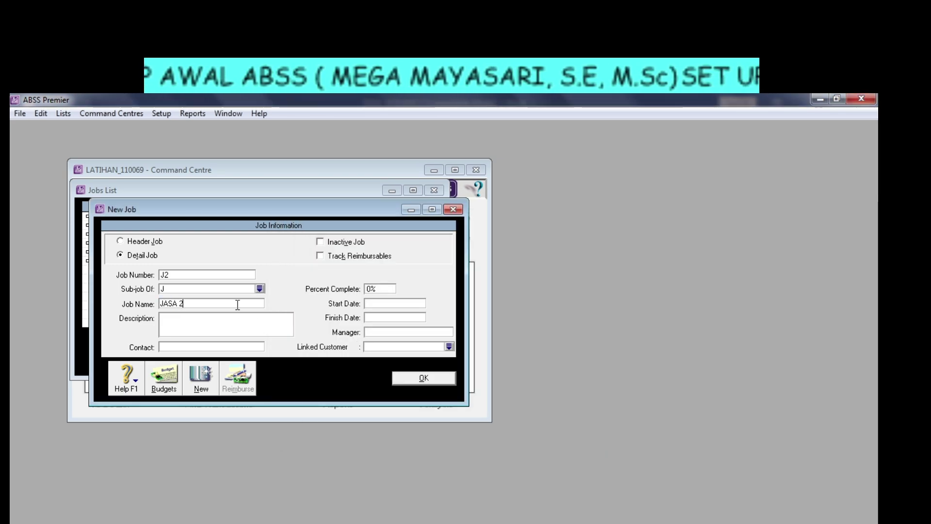
pyautogui.click(436, 377)
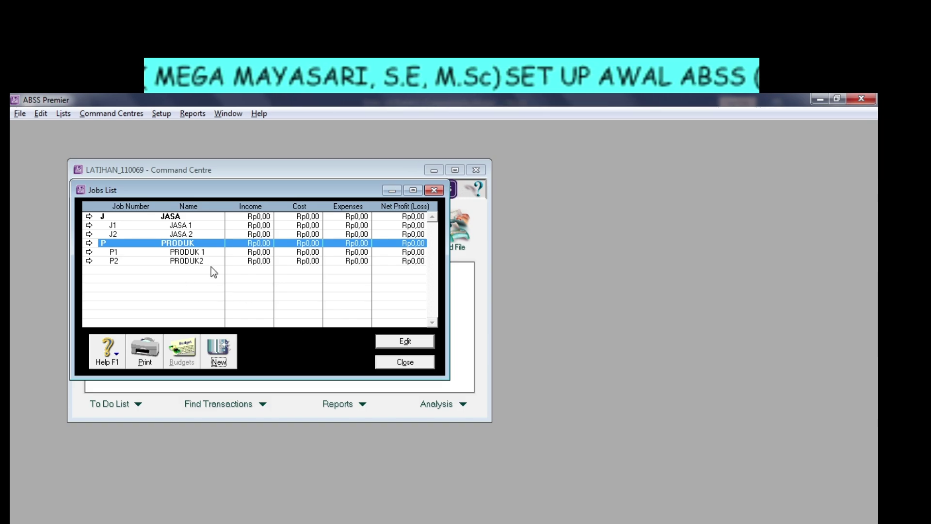
# Close the Jobs List after checking PRODUK2, then glance at and minimise the Word exercise.
pyautogui.click(190, 262)
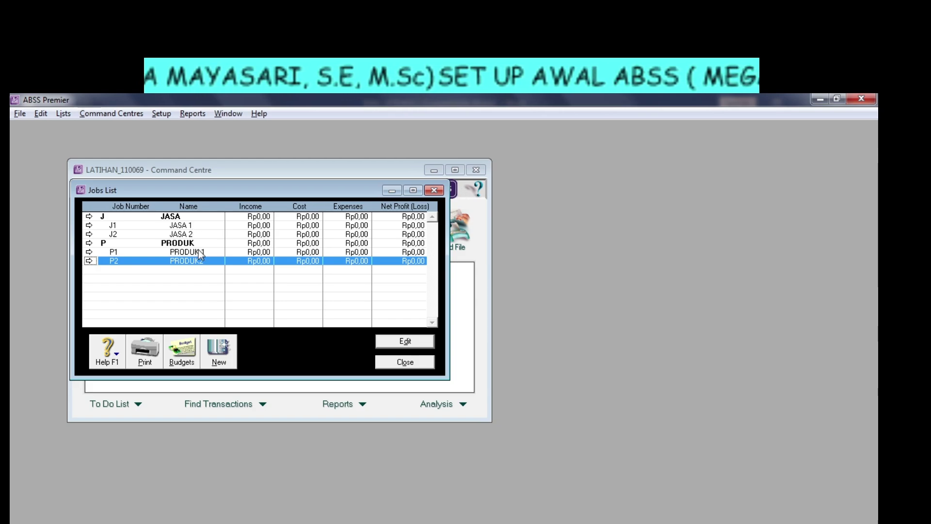
pyautogui.click(405, 362)
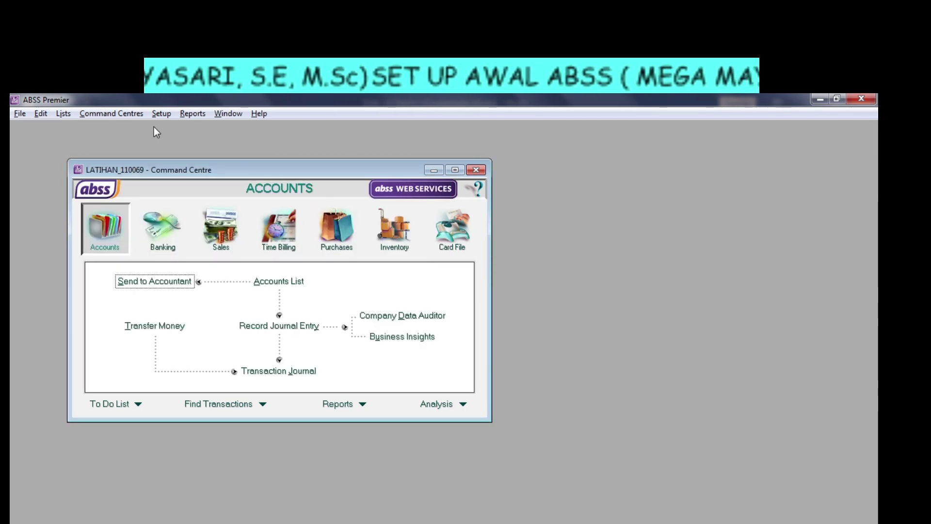
pyautogui.click(243, 523)
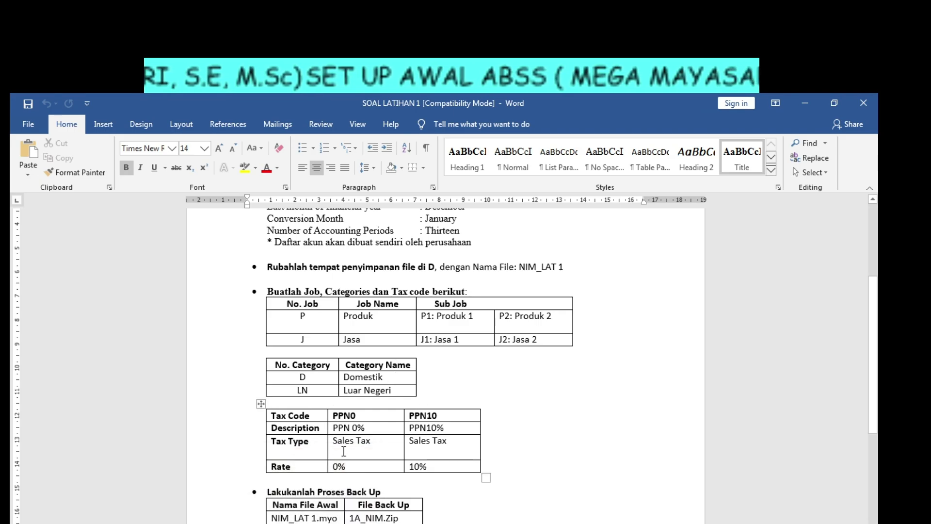
pyautogui.click(333, 523)
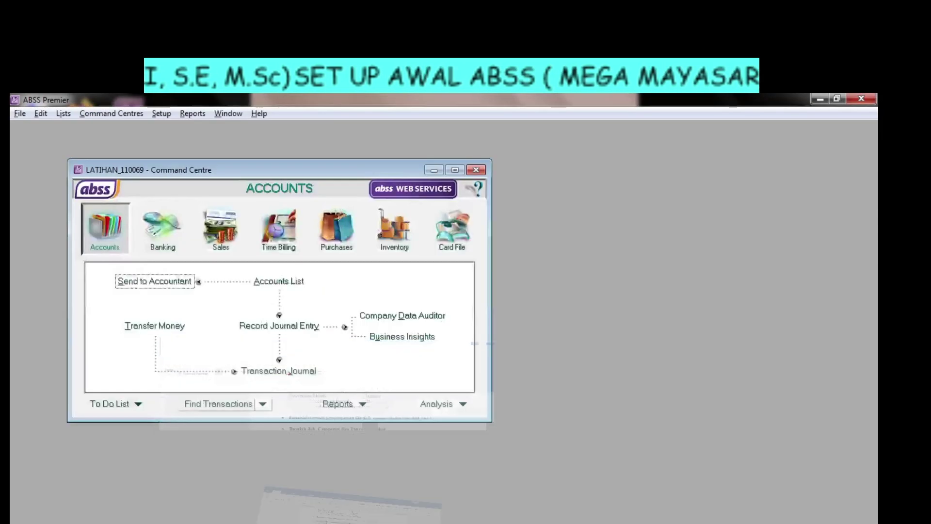
# Open the still-empty Categories List from the Lists menu.
pyautogui.click(63, 114)
pyautogui.click(98, 199)
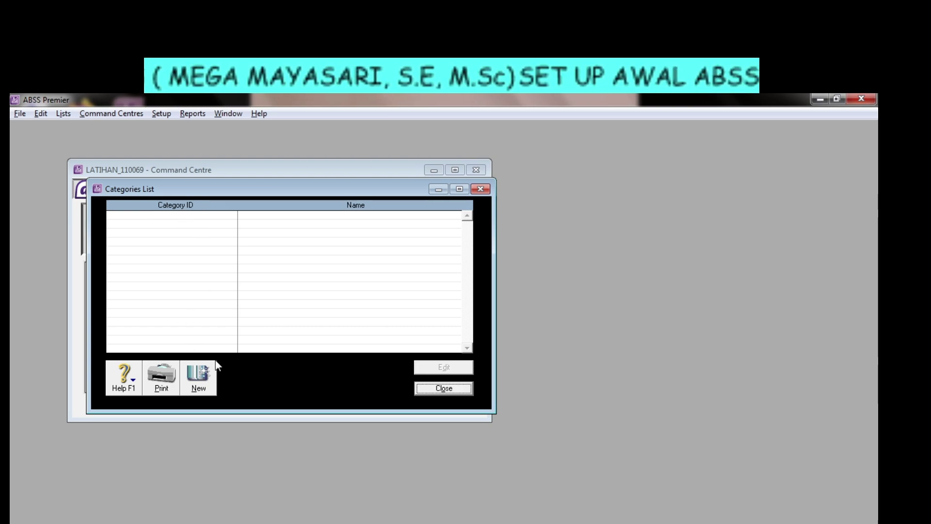
# Create categories D – DOMESTIK and LN – LUAR NEGERI in the Edit Category form.
pyautogui.click(201, 379)
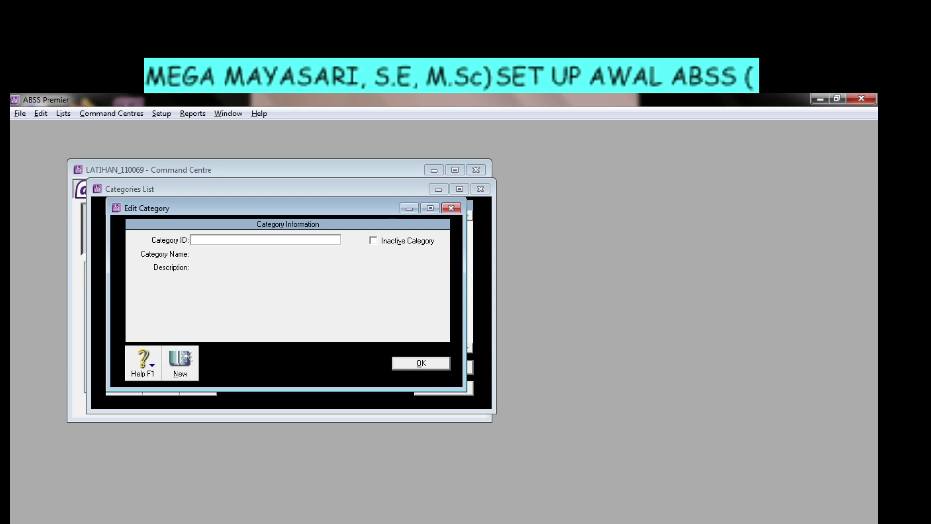
pyautogui.hotkey('alt', 'Tab')
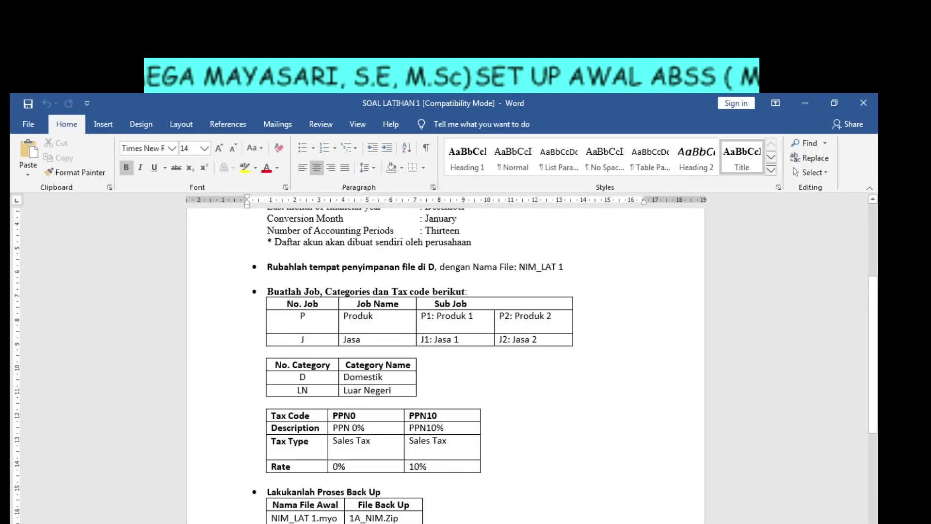
pyautogui.hotkey('alt', 'Tab')
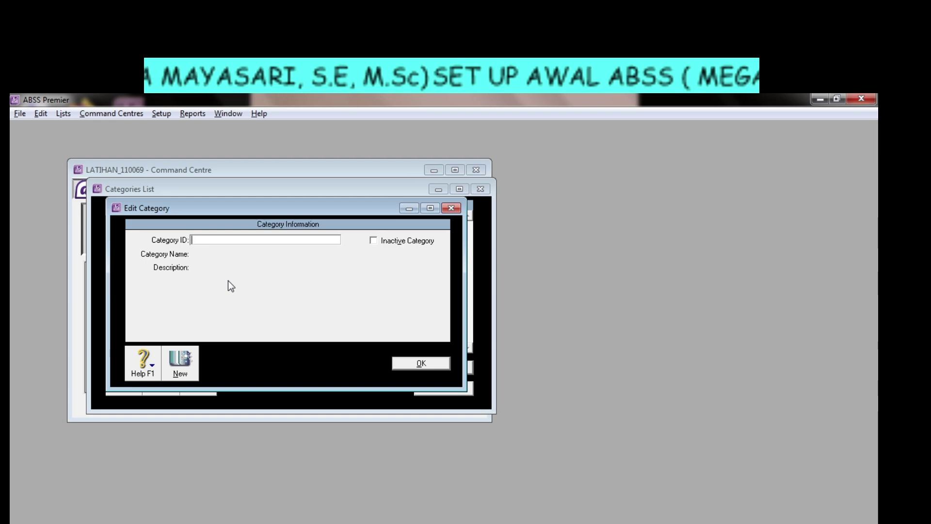
pyautogui.write('D')
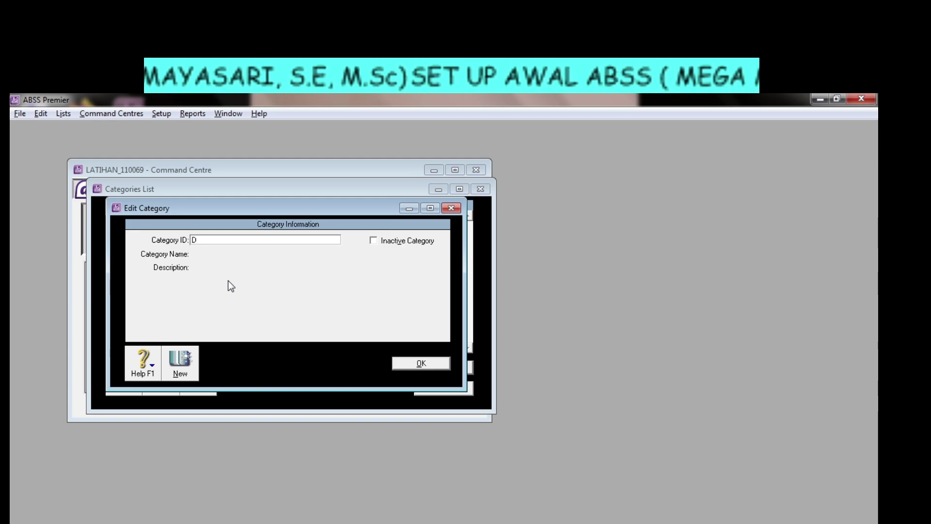
pyautogui.press('Tab')
pyautogui.write('D')
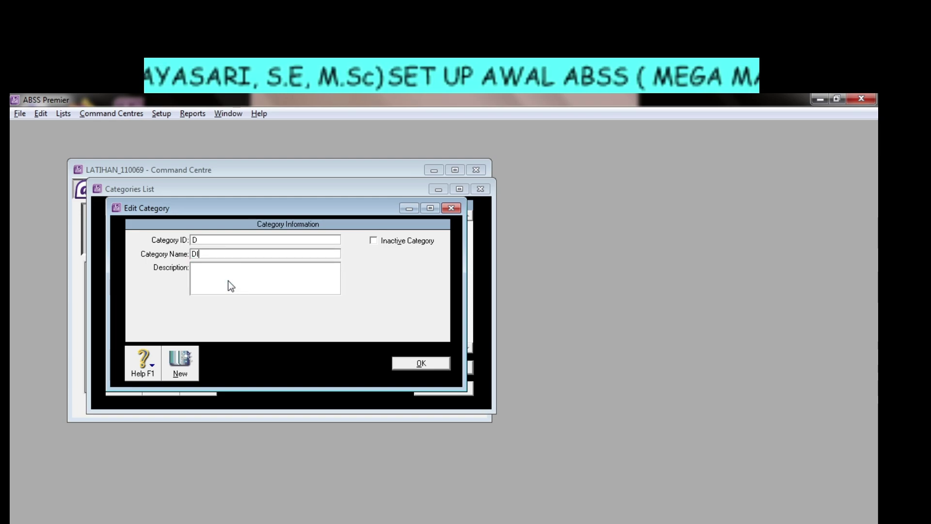
pyautogui.write('OMESTIK')
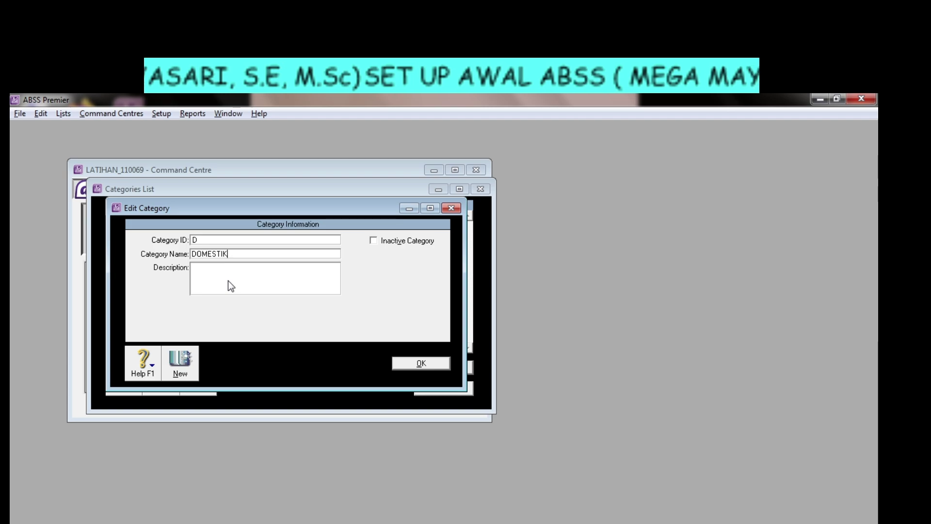
pyautogui.click(176, 369)
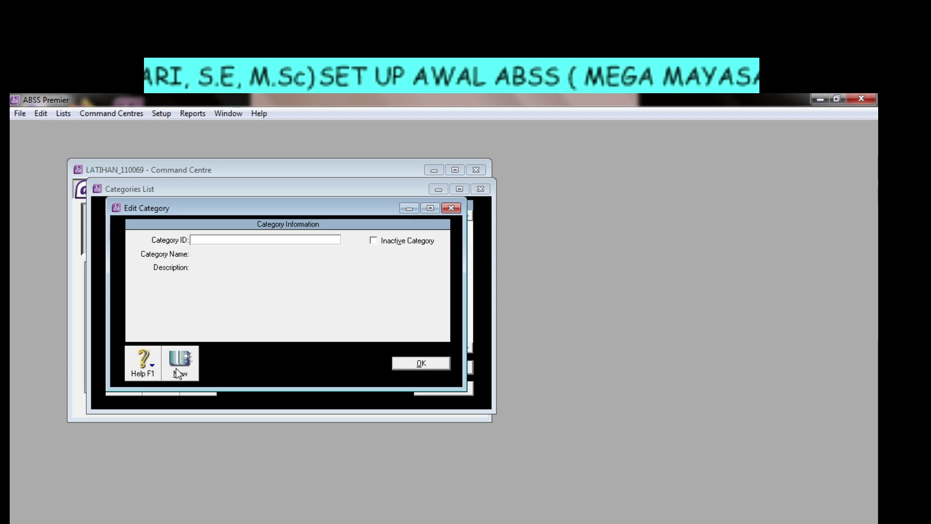
pyautogui.write('LN')
pyautogui.press('Tab')
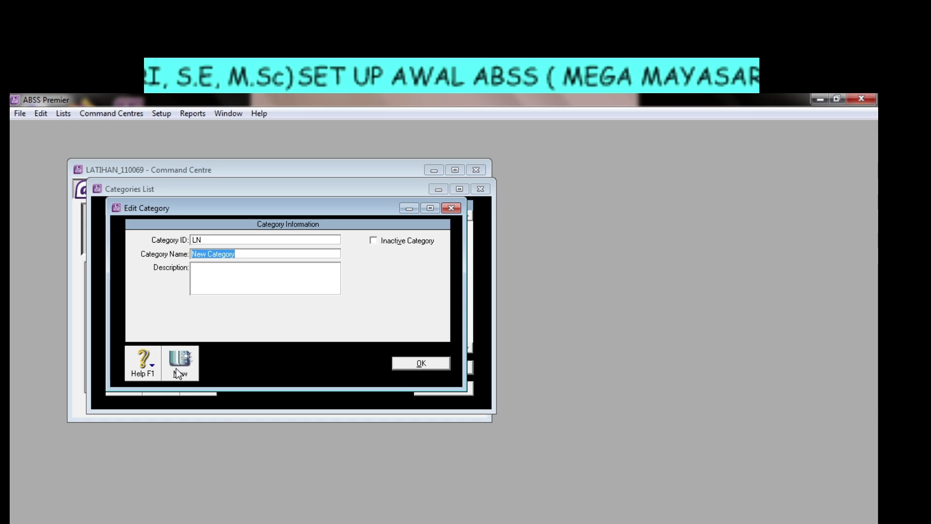
pyautogui.write('LU')
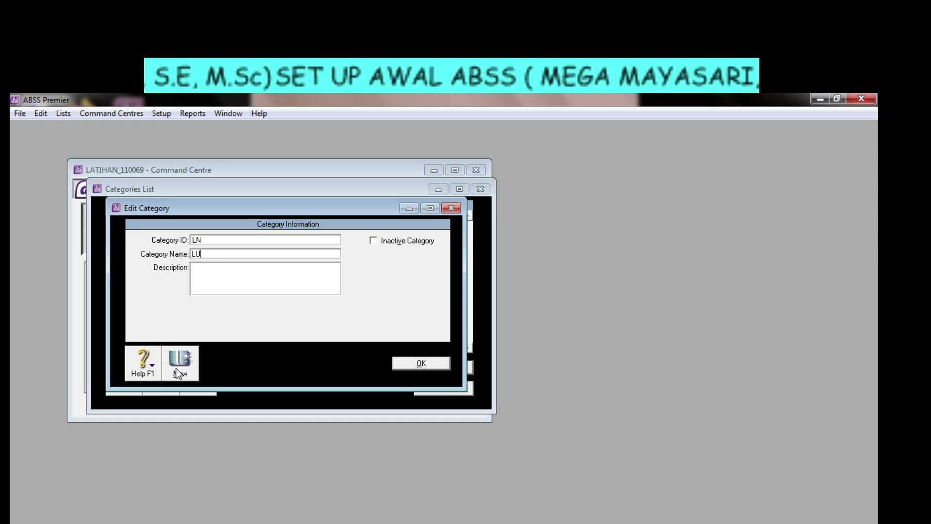
pyautogui.write('AR NEGERI')
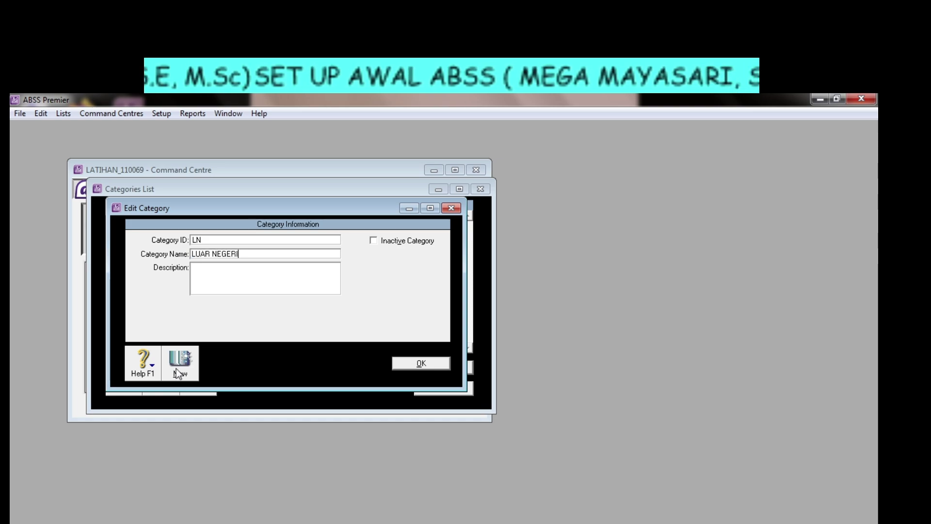
pyautogui.click(420, 363)
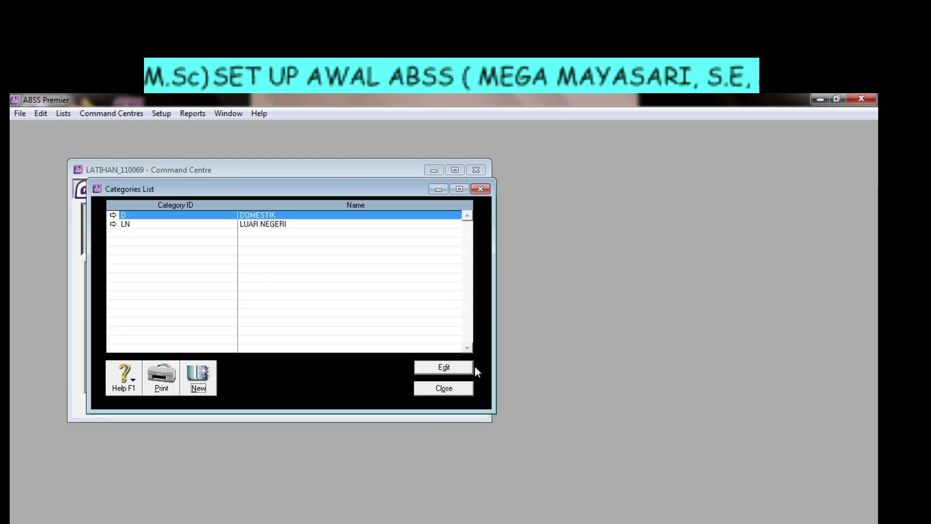
# Close the Categories List, check the tax code table in Word, and return to ABSS Premier.
pyautogui.click(444, 388)
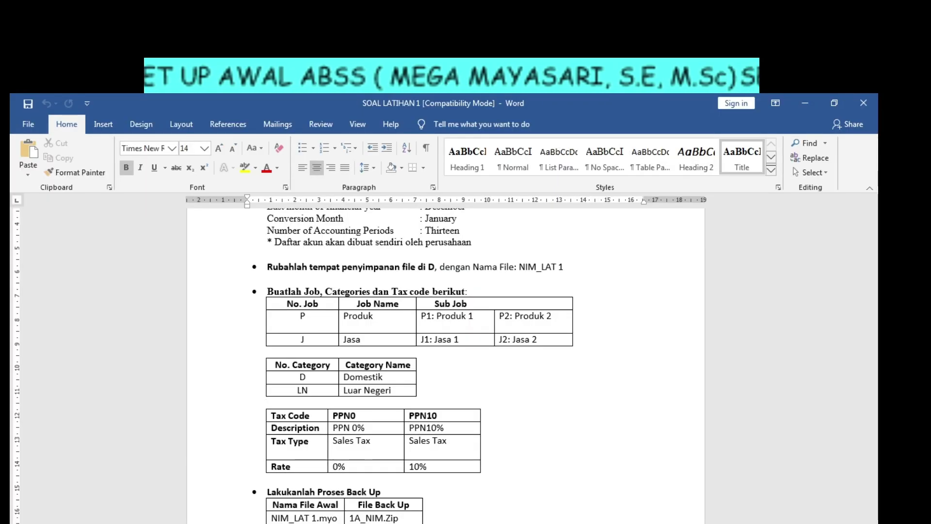
pyautogui.moveTo(184, 523)
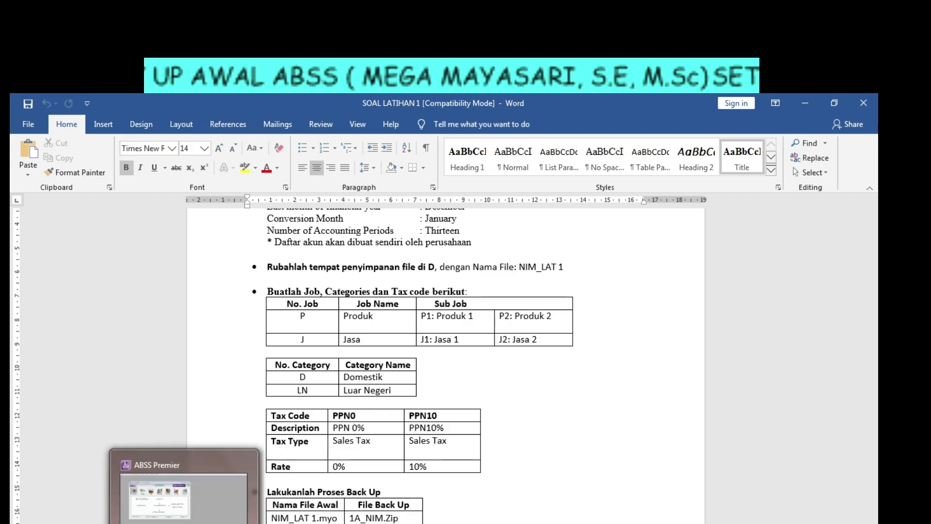
pyautogui.click(184, 500)
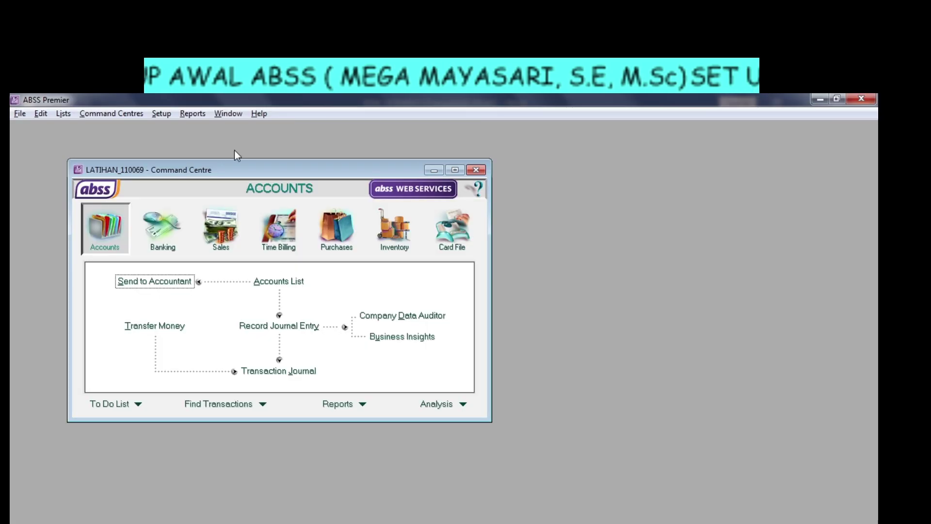
# Open the Tax Code List from Lists and start a new tax code.
pyautogui.click(57, 118)
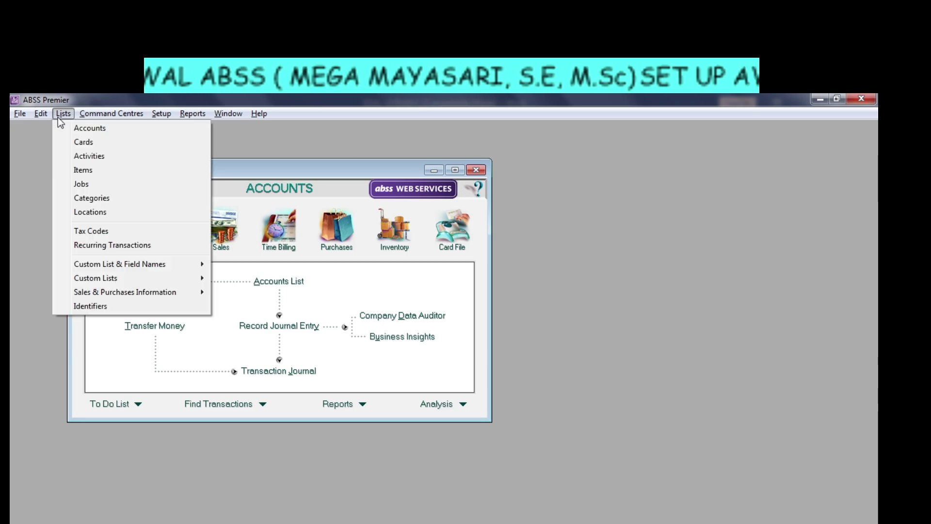
pyautogui.click(104, 230)
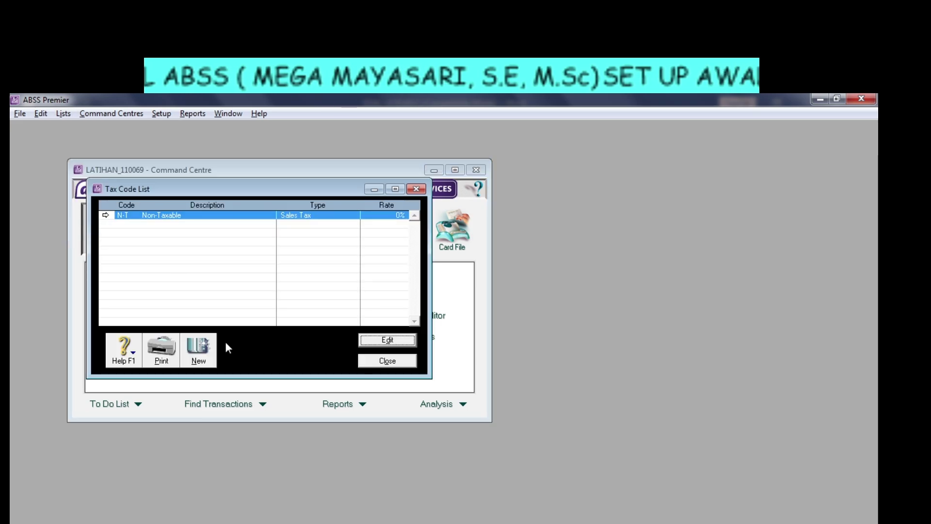
pyautogui.click(198, 346)
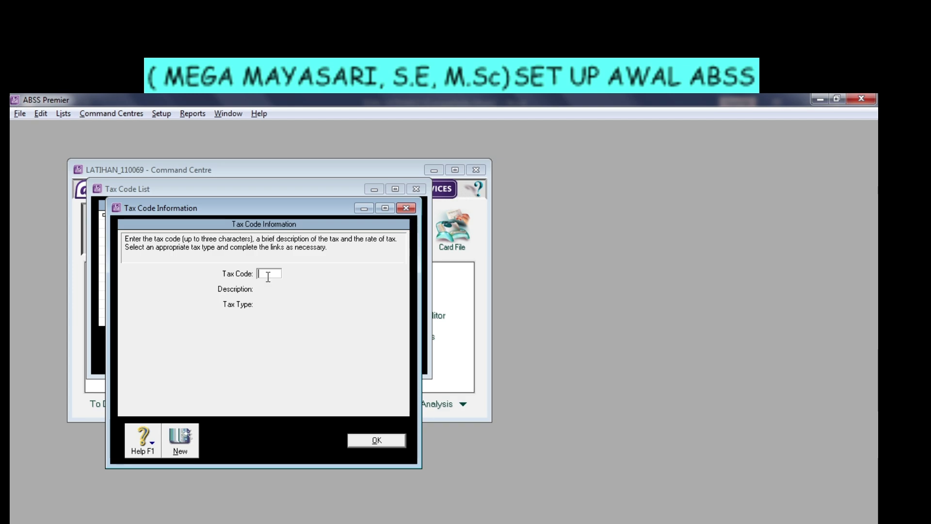
# Enter tax code PPN and check the Sales Tax type against the exercise sheet.
pyautogui.press('Tab')
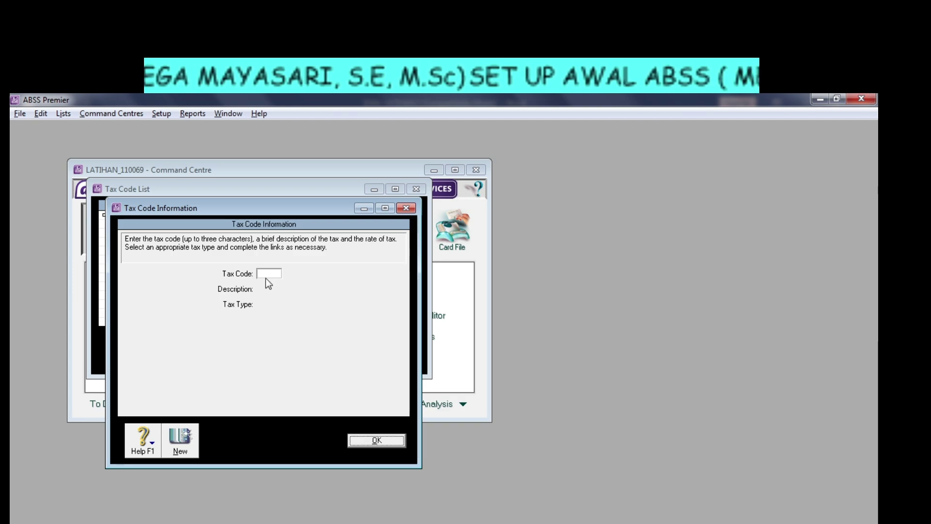
pyautogui.click(266, 274)
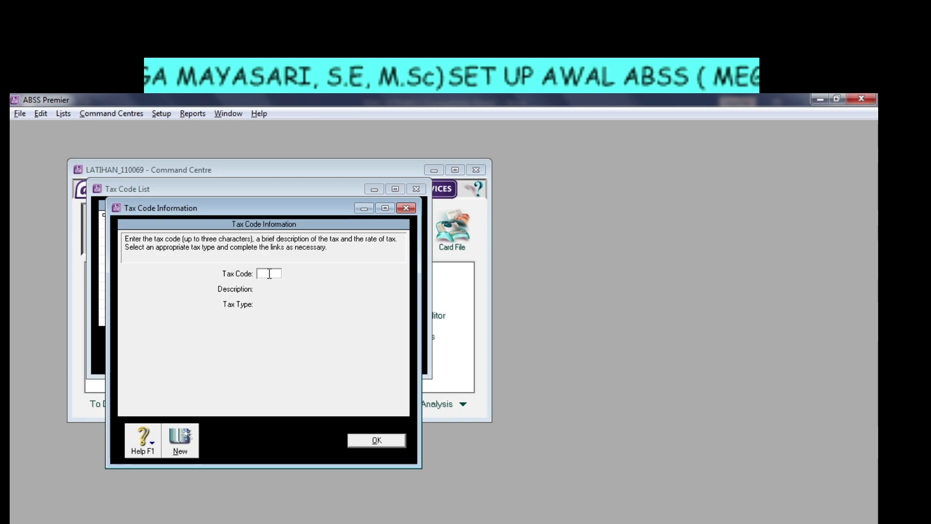
pyautogui.write('F')
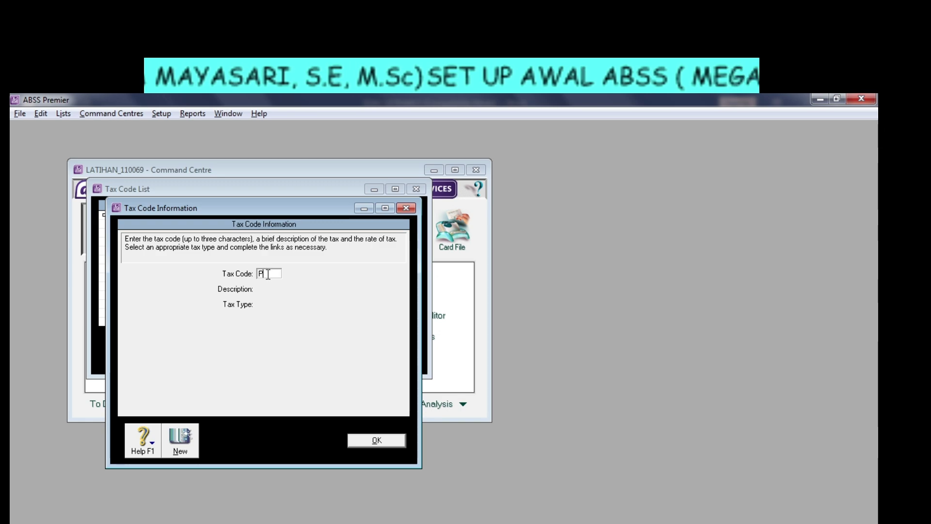
pyautogui.write('PN')
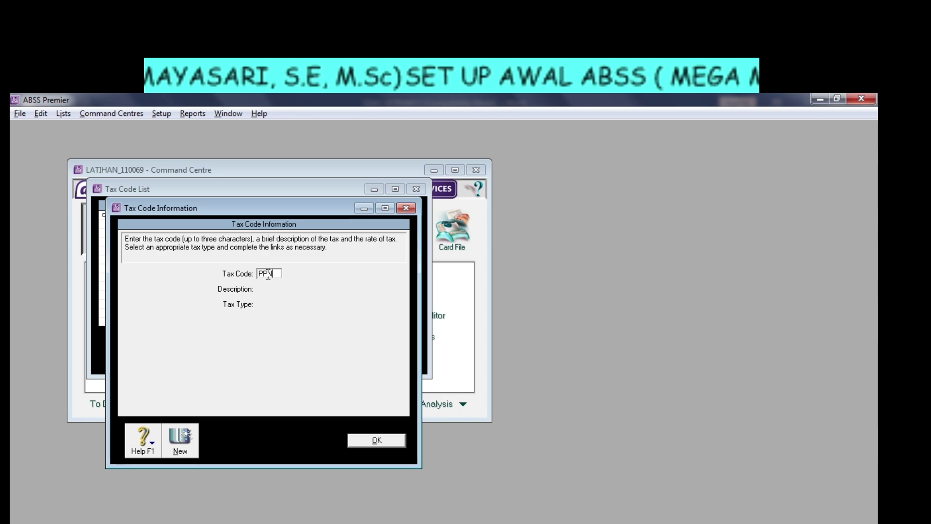
pyautogui.press('Tab')
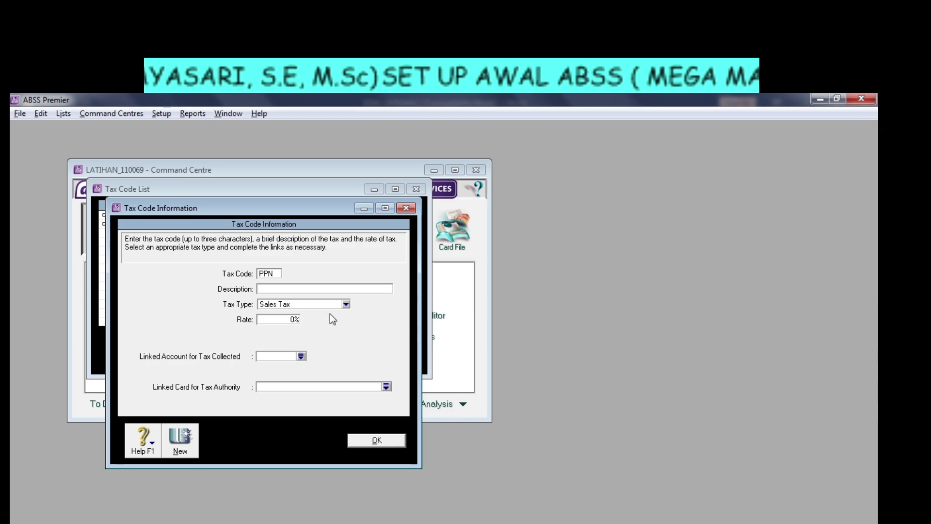
pyautogui.click(345, 304)
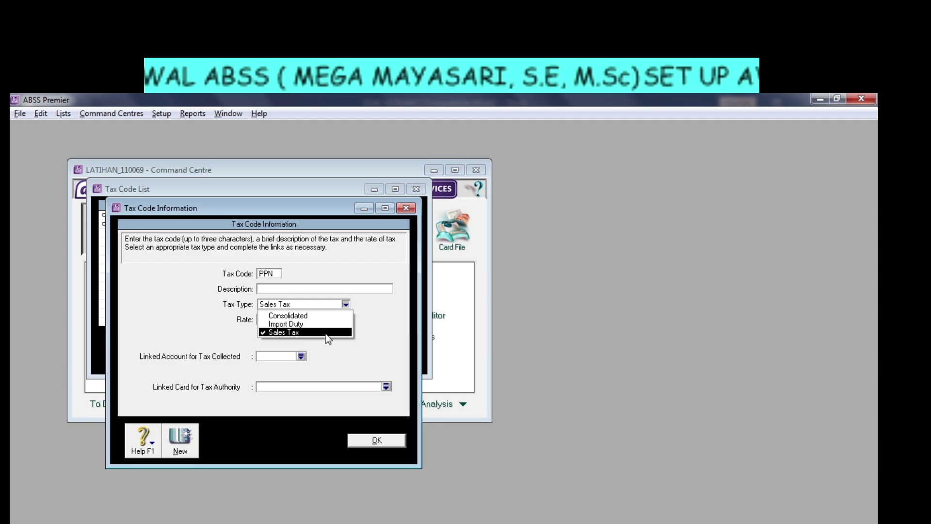
pyautogui.hotkey('alt', 'Tab')
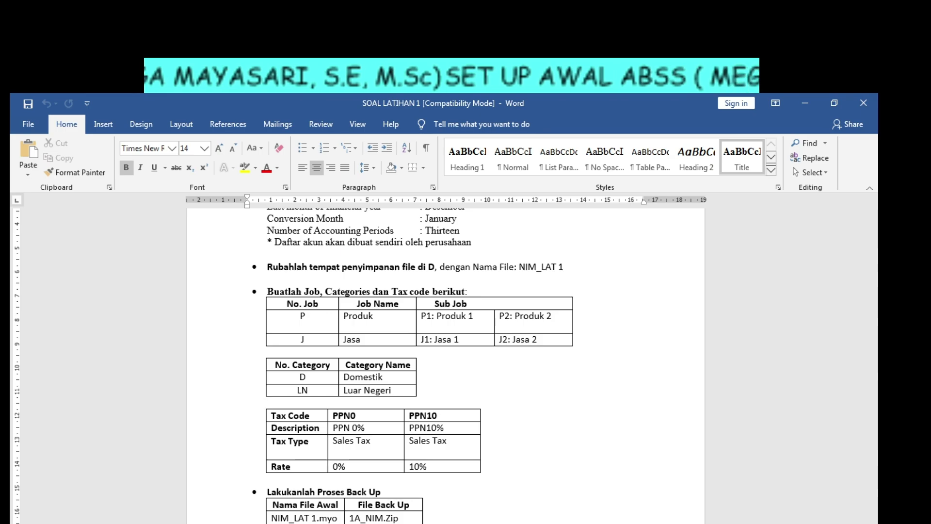
pyautogui.hotkey('alt', 'Tab')
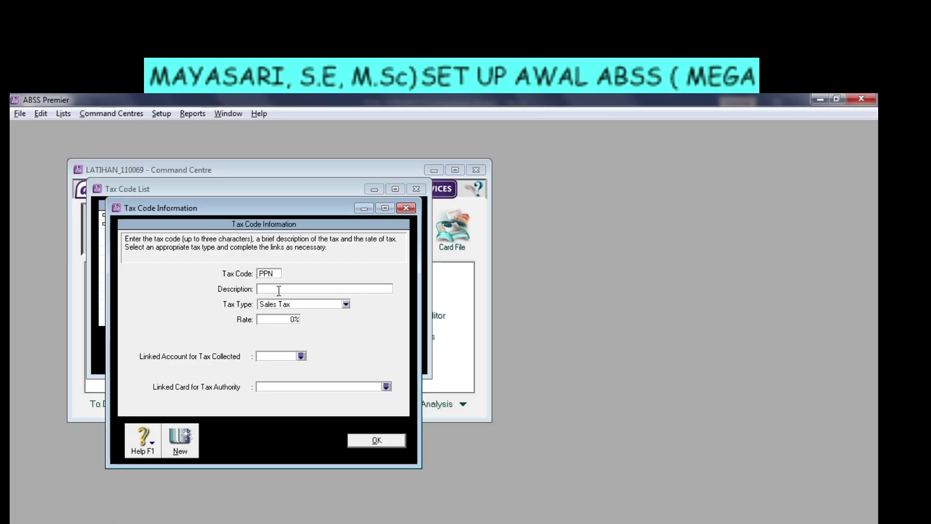
# Replace the code with P0 and enter the description PPN0%.
pyautogui.doubleClick(277, 274)
pyautogui.click(277, 273)
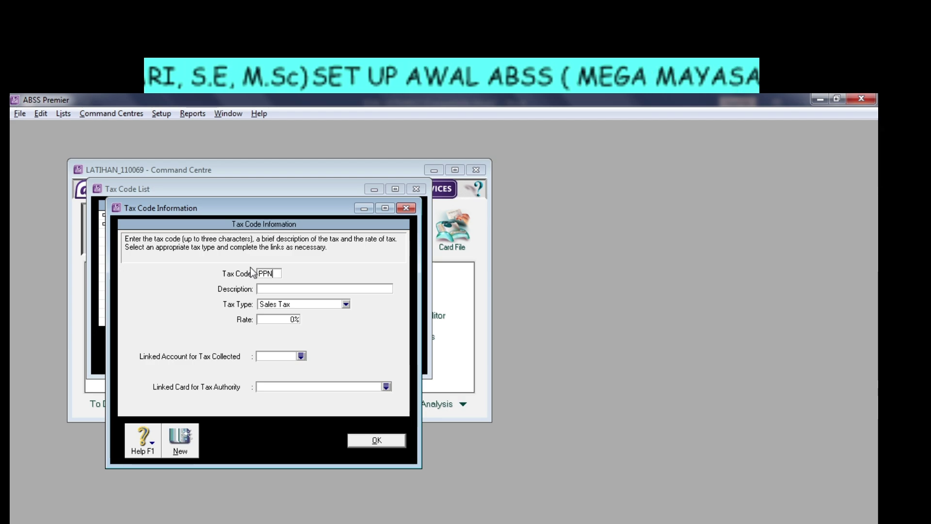
pyautogui.press('BackSpace')
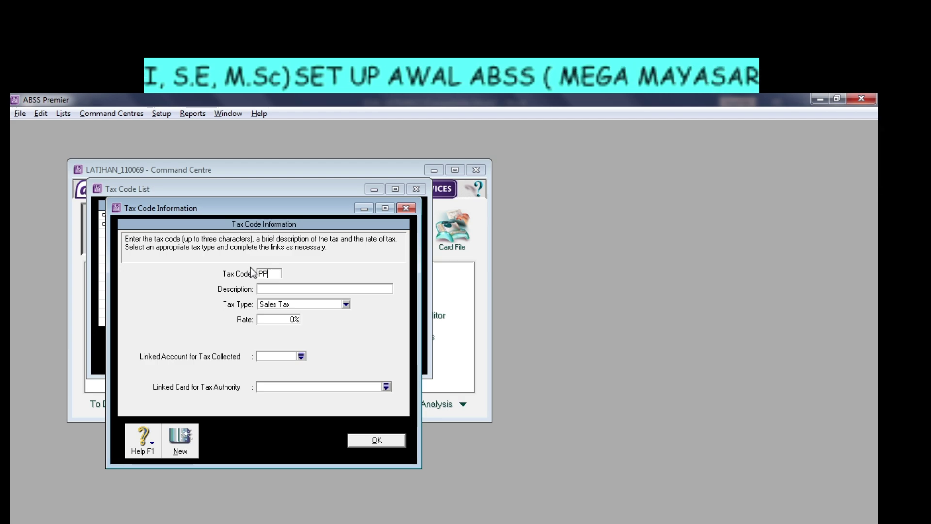
pyautogui.press('BackSpace')
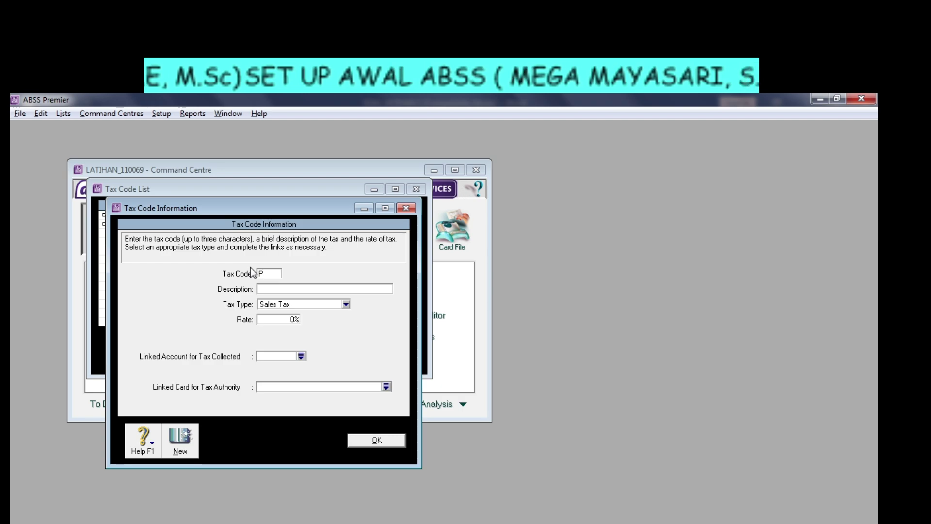
pyautogui.press('BackSpace')
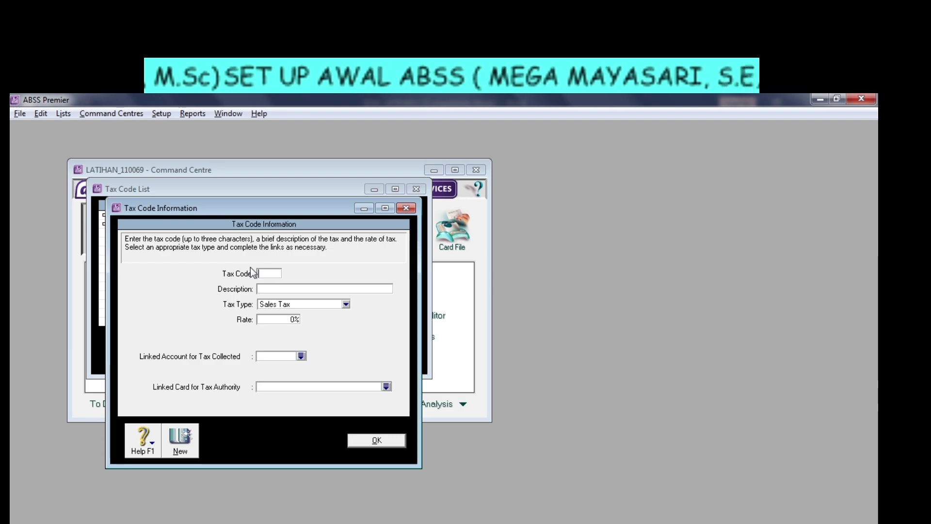
pyautogui.write('P')
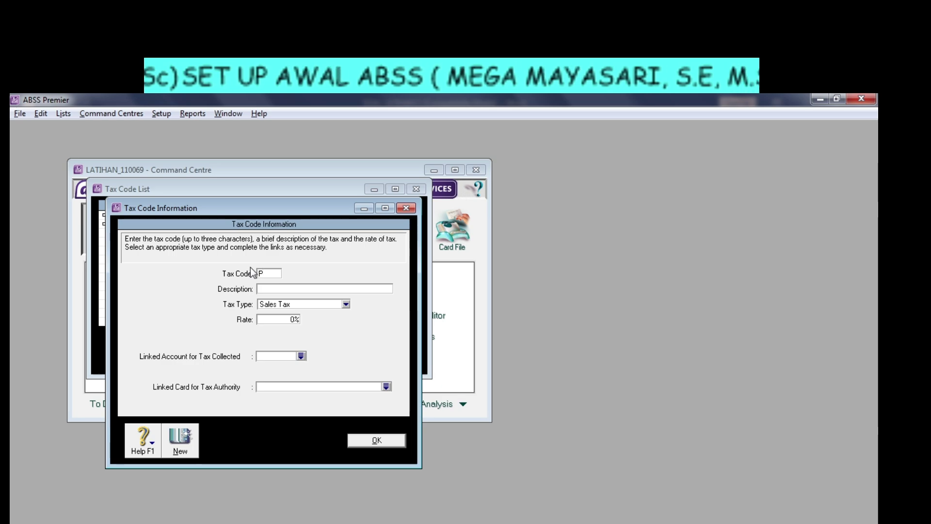
pyautogui.write('0')
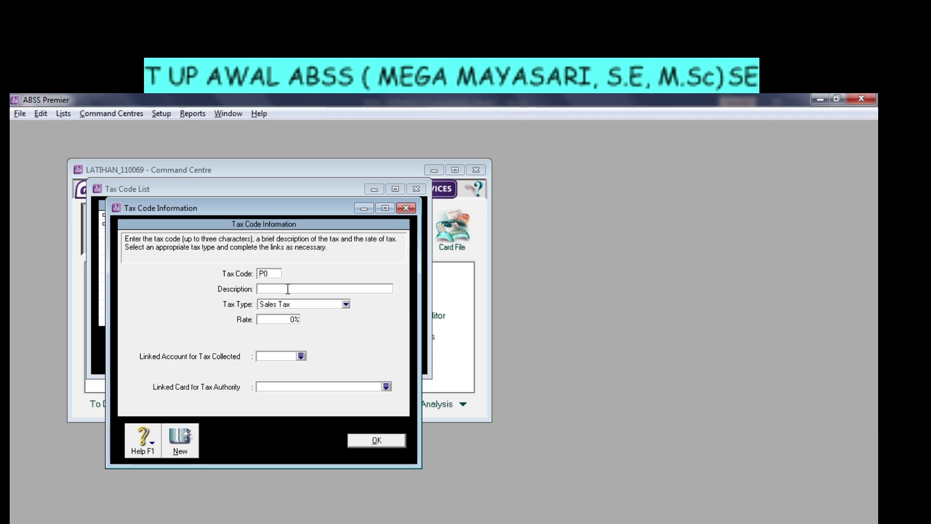
pyautogui.write('PPN')
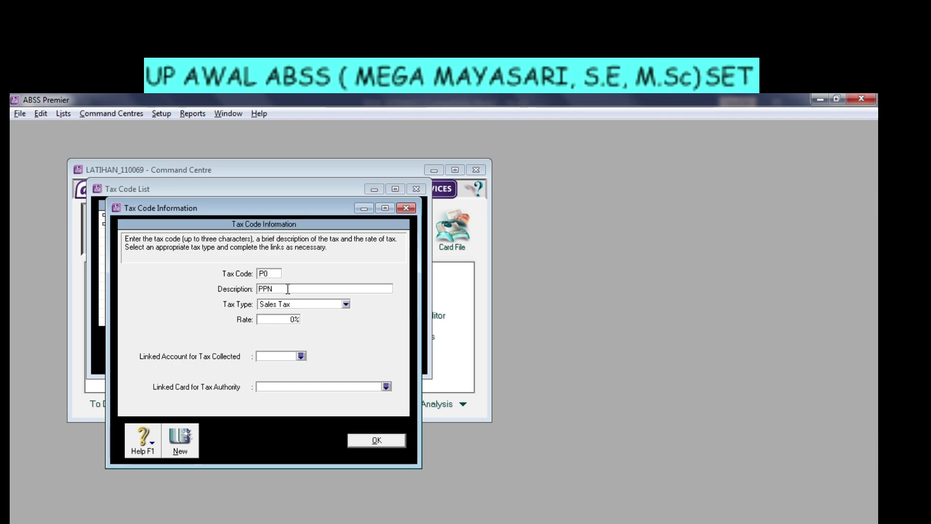
pyautogui.write('0')
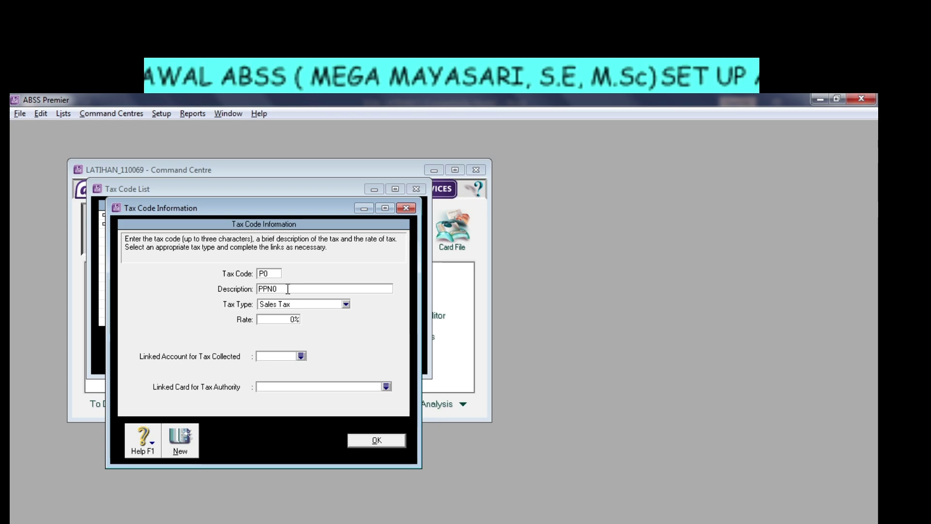
pyautogui.write('%')
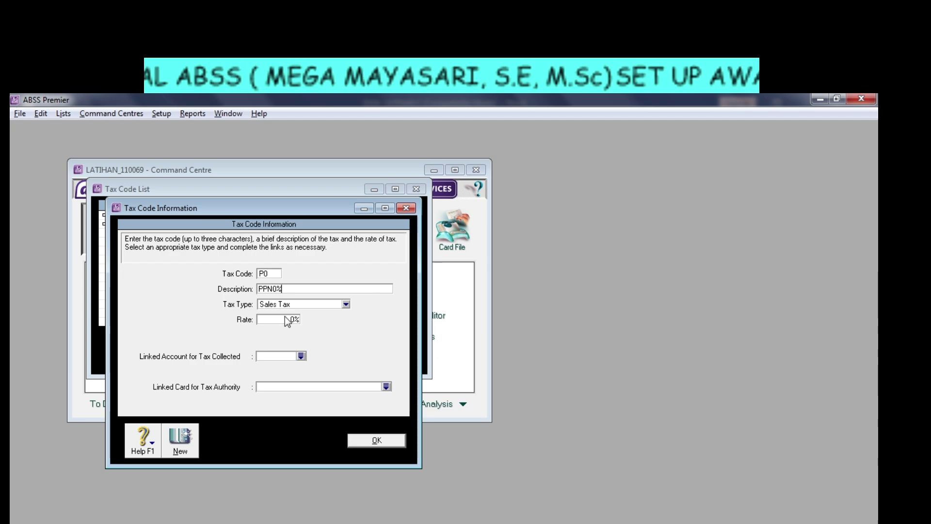
# Correct the tax code to PN0.
pyautogui.doubleClick(277, 274)
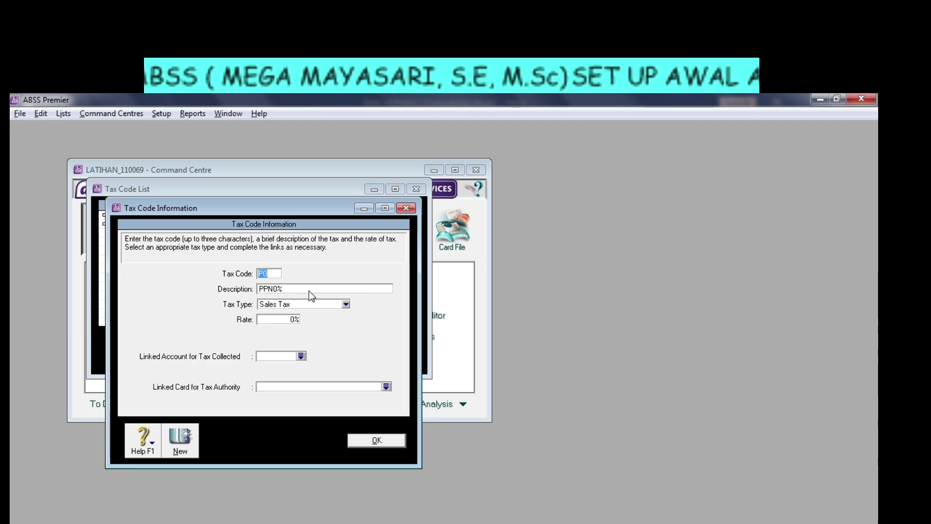
pyautogui.write('PPP')
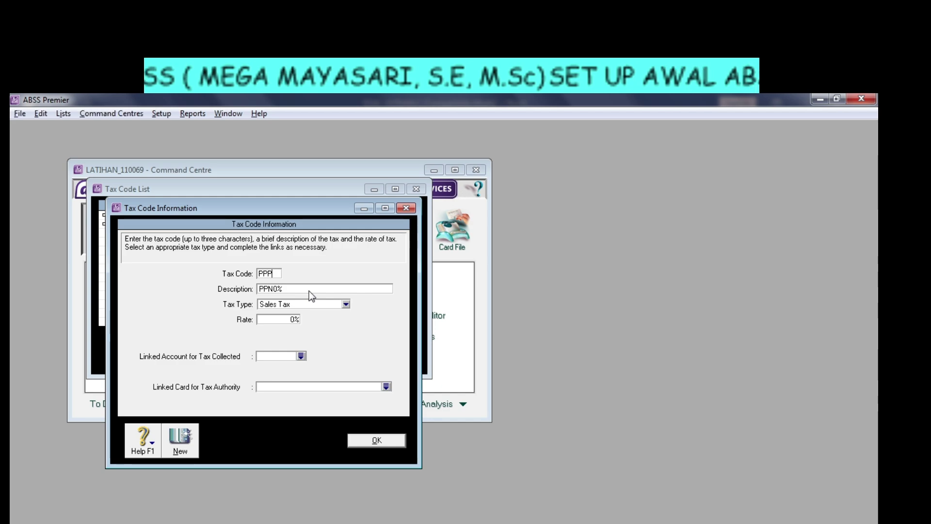
pyautogui.press('BackSpace')
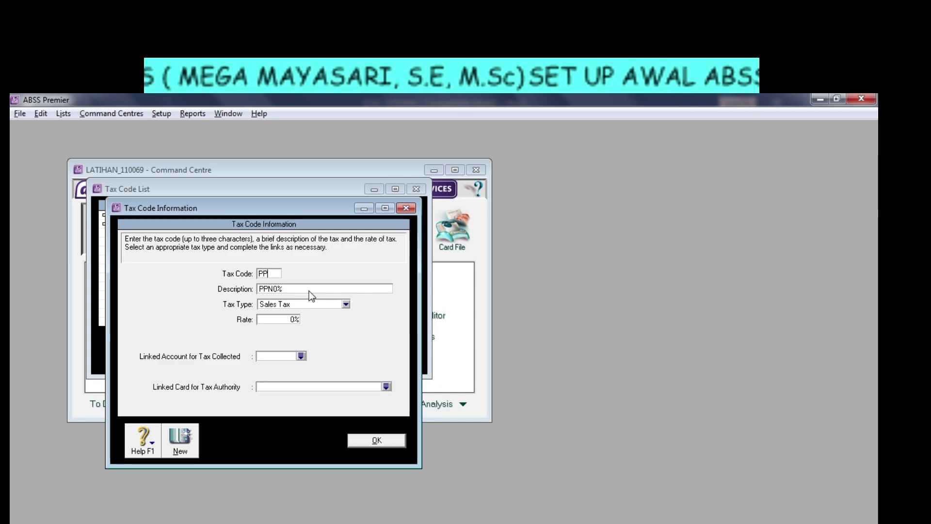
pyautogui.press('BackSpace')
pyautogui.press('BackSpace')
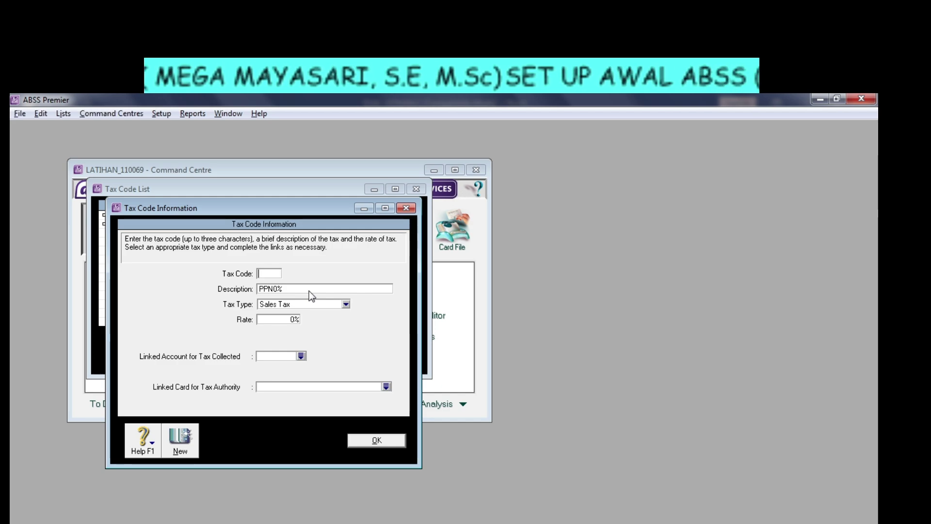
pyautogui.write('PPP')
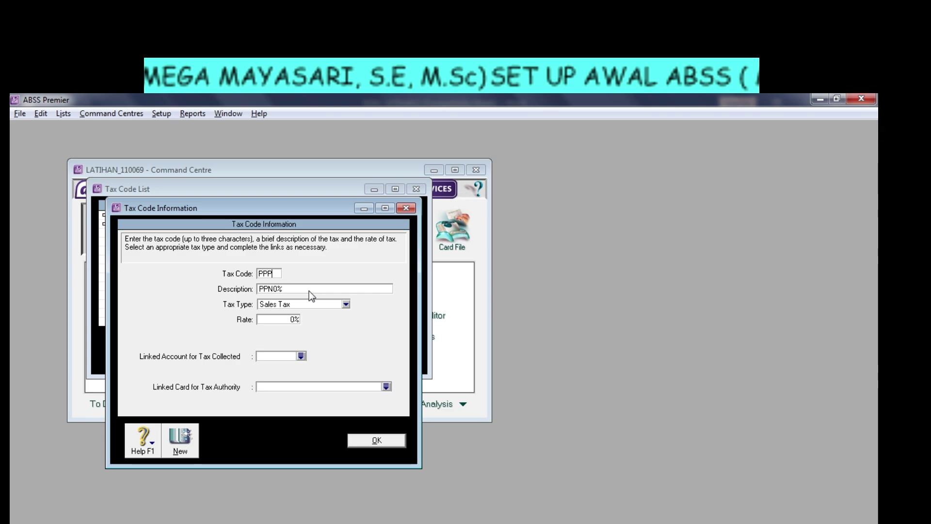
pyautogui.press('BackSpace')
pyautogui.press('BackSpace')
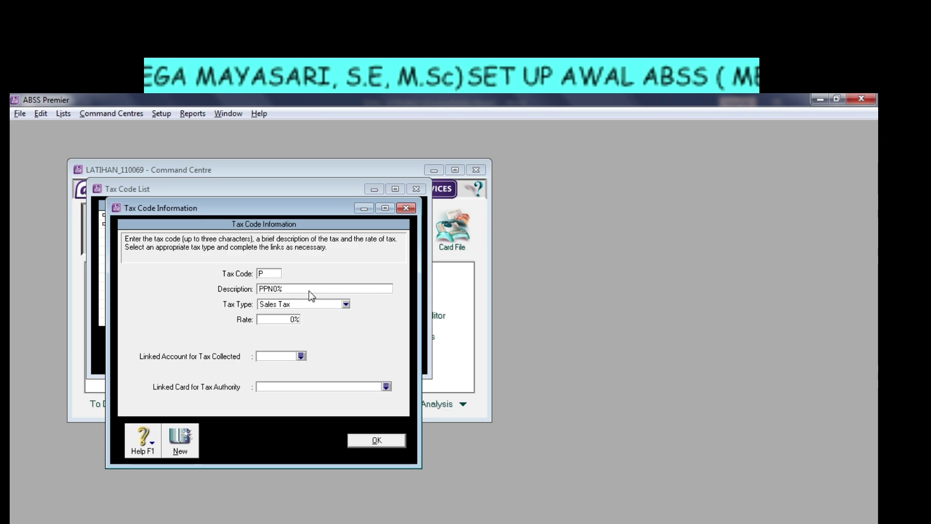
pyautogui.press('BackSpace')
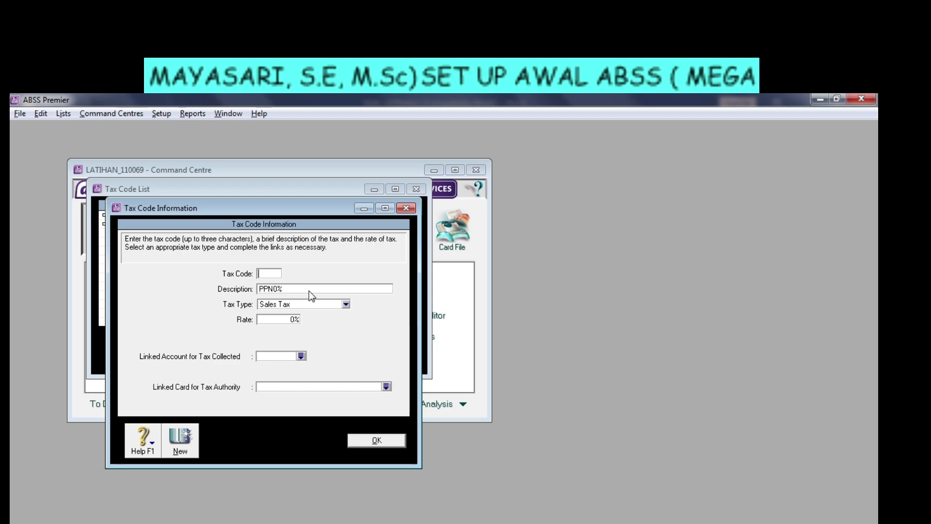
pyautogui.write('P')
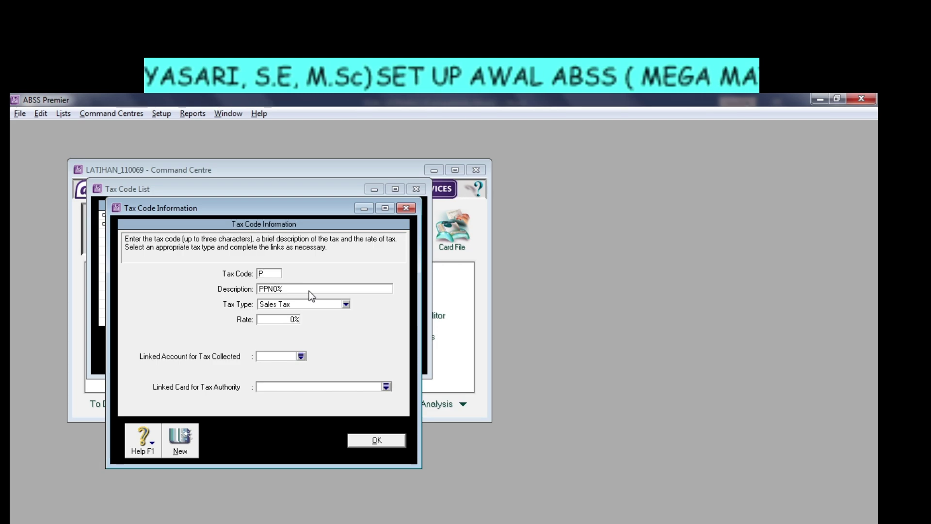
pyautogui.write('N0')
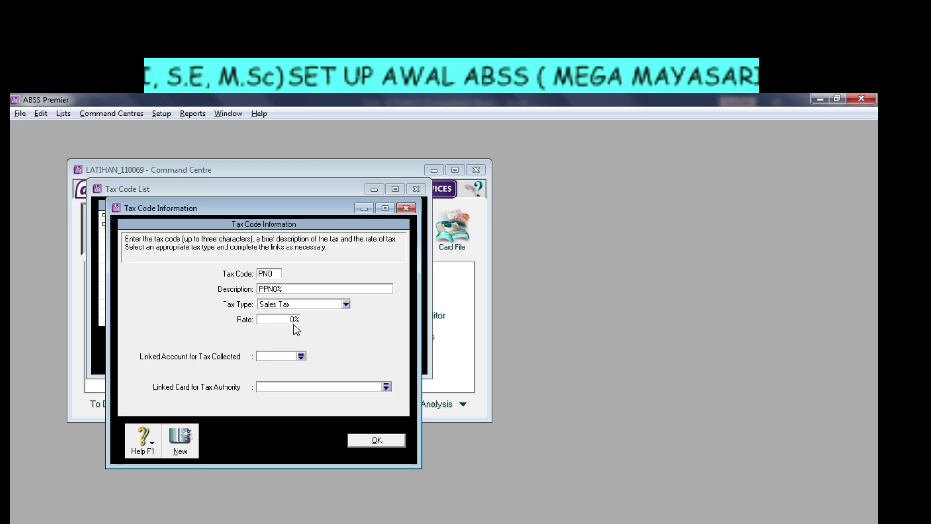
# Link tax collected to account 2-3300 Sales Tax Payable.
pyautogui.click(301, 356)
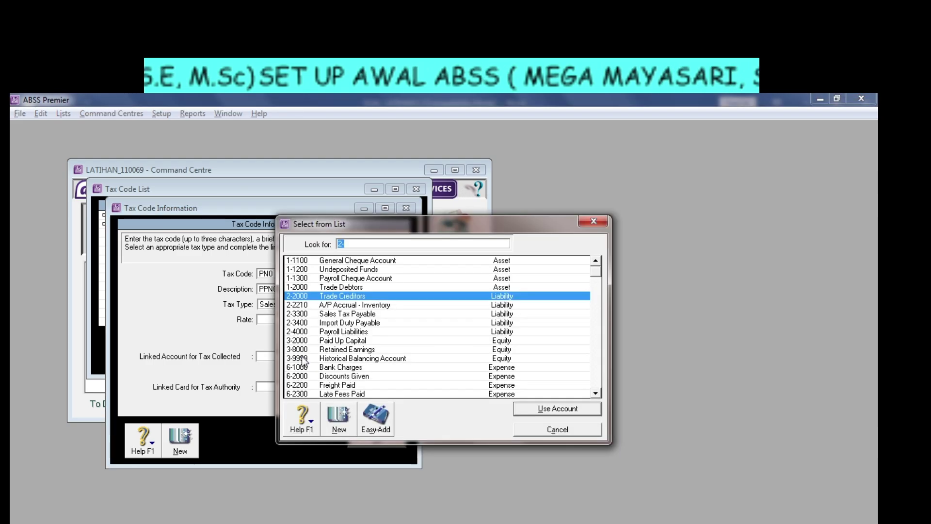
pyautogui.click(339, 314)
pyautogui.click(532, 408)
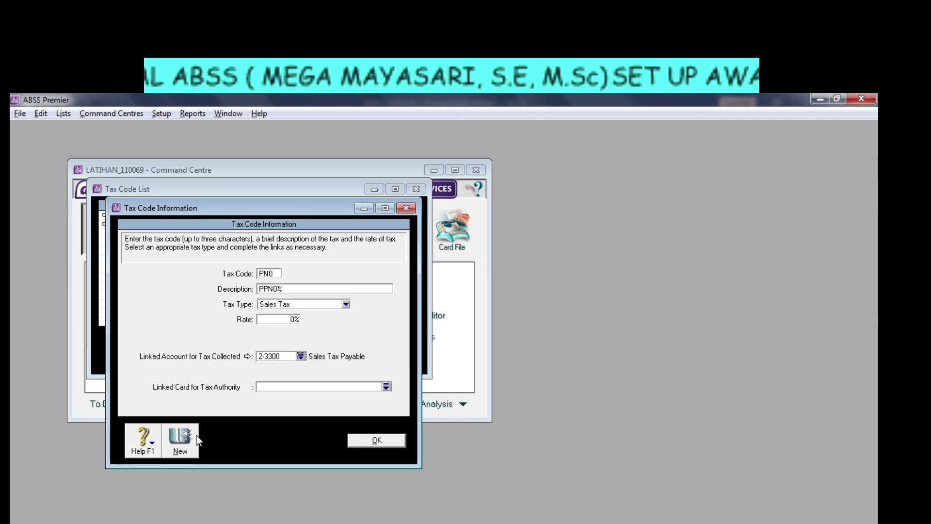
# Save PN0 and enter P10 as the new tax code.
pyautogui.click(197, 439)
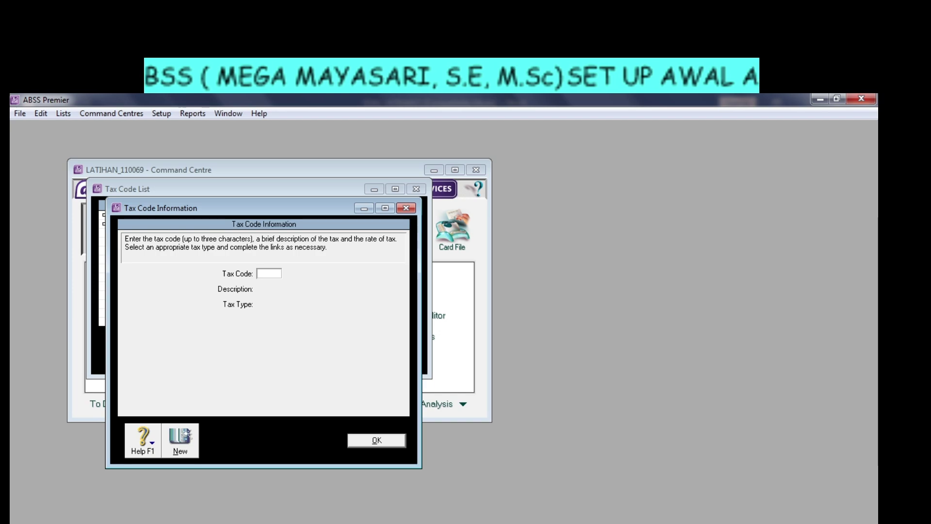
pyautogui.hotkey('alt', 'Tab')
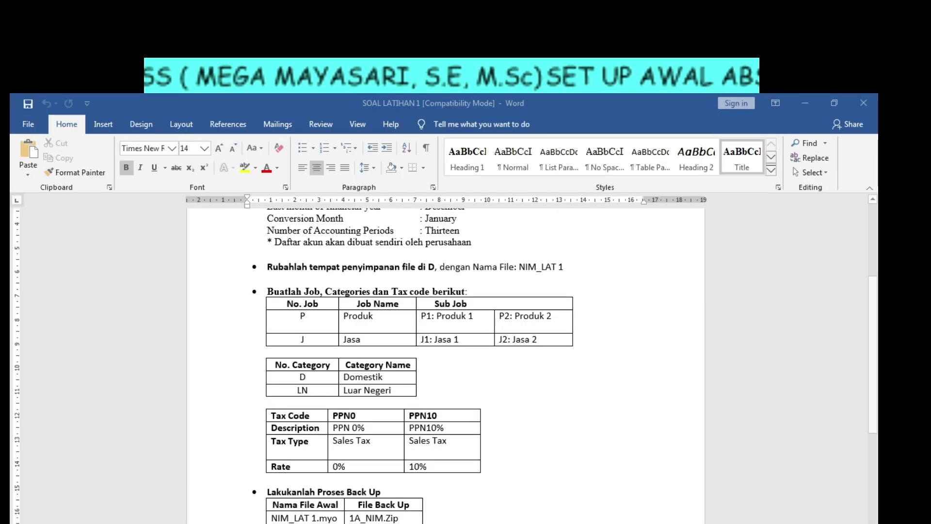
pyautogui.hotkey('alt', 'Tab')
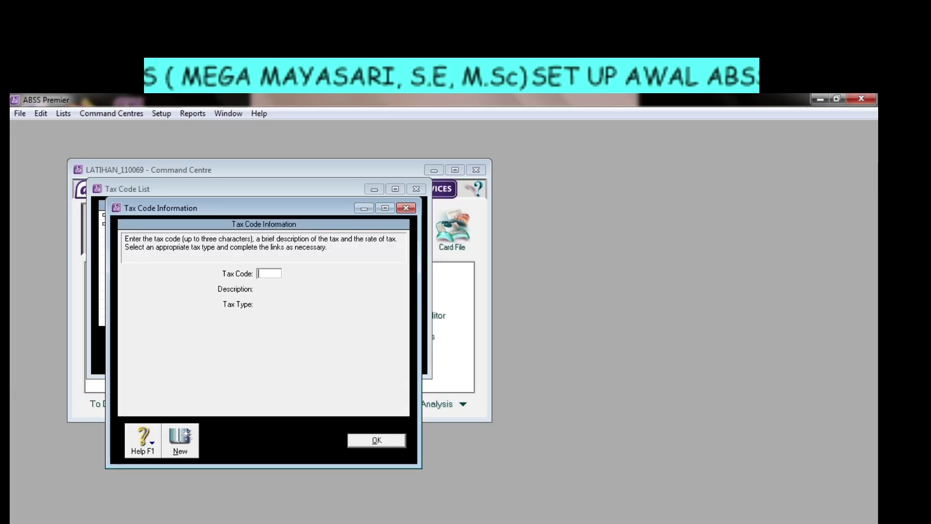
pyautogui.write('PN')
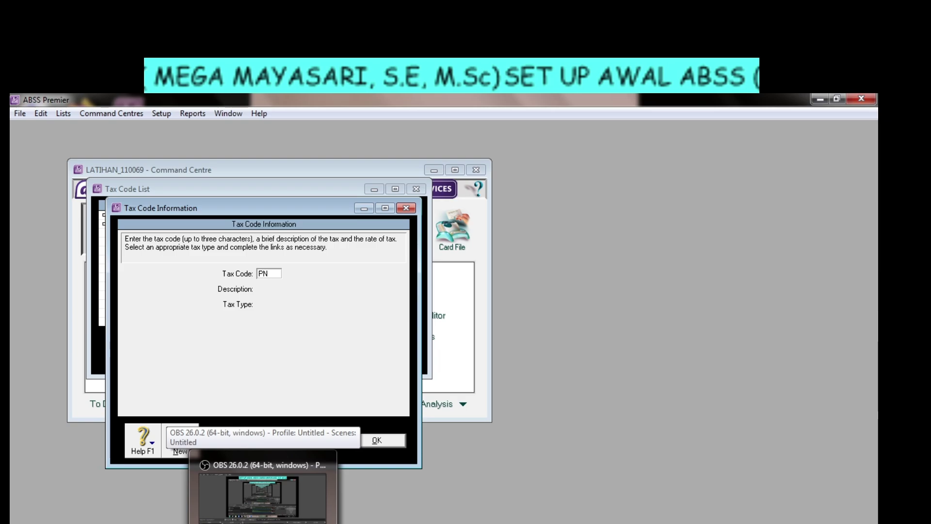
pyautogui.write('1')
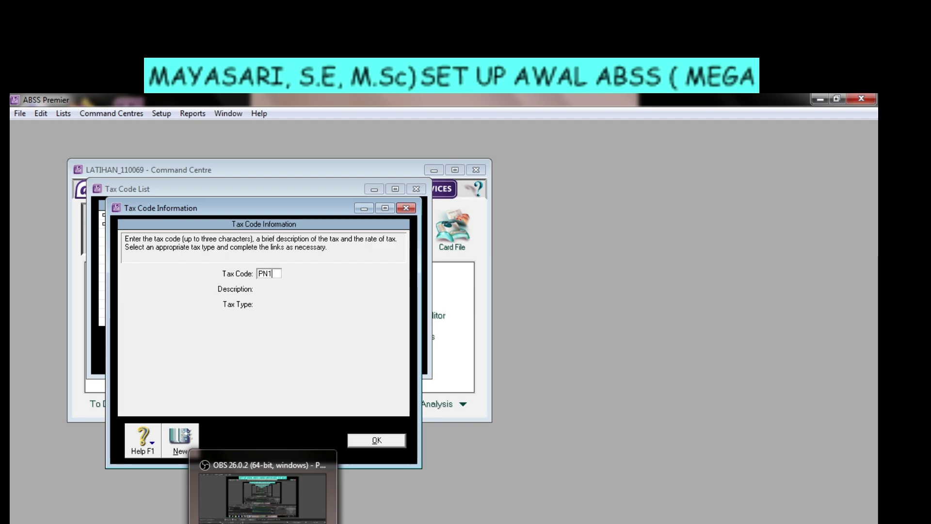
pyautogui.press('BackSpace')
pyautogui.press('BackSpace')
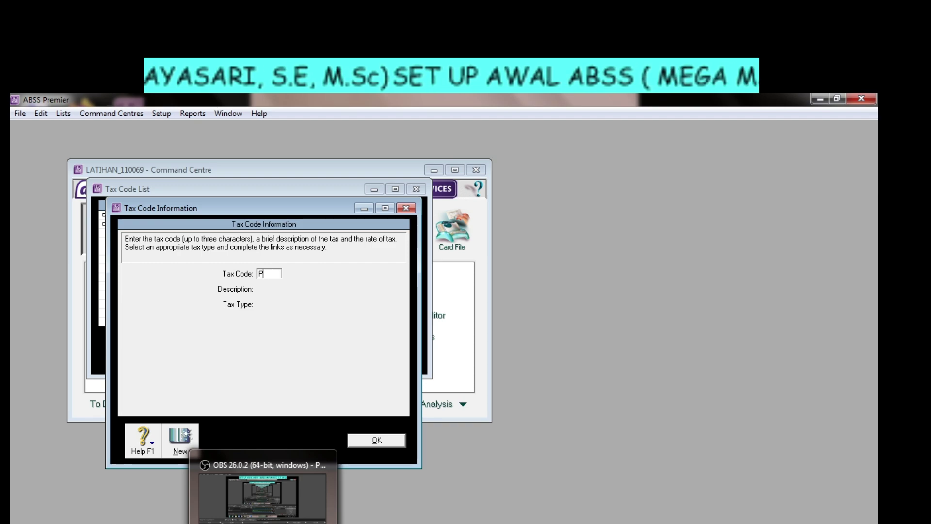
pyautogui.write('10')
pyautogui.press('Tab')
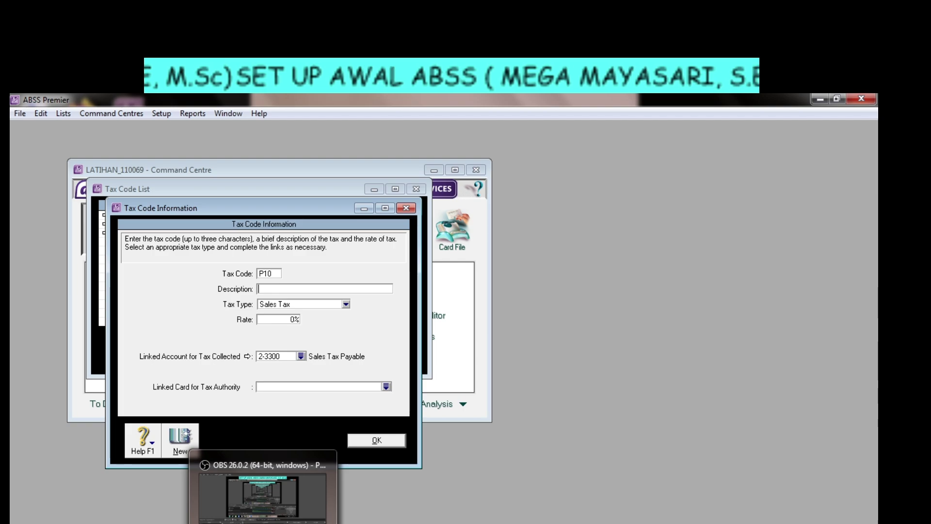
# Give P10 the description PPN 10% and a 10% rate.
pyautogui.write('PPN')
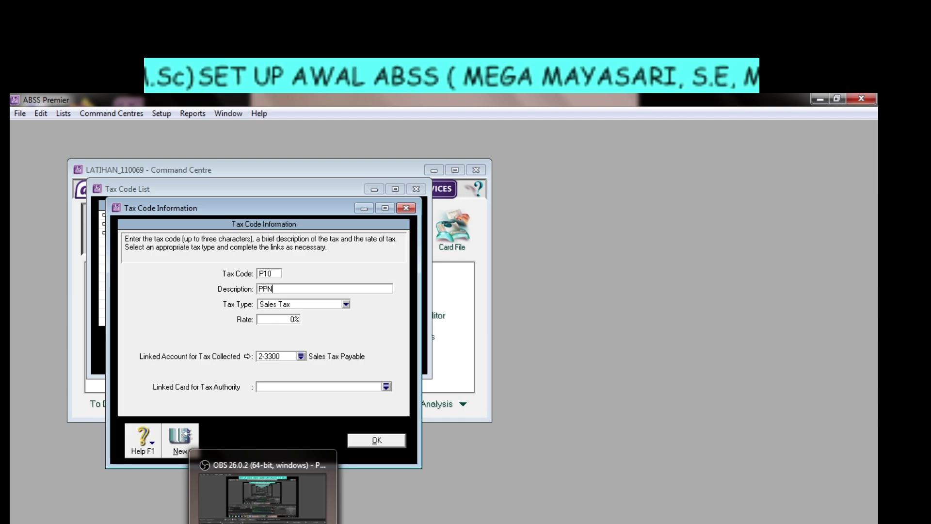
pyautogui.write(' 10')
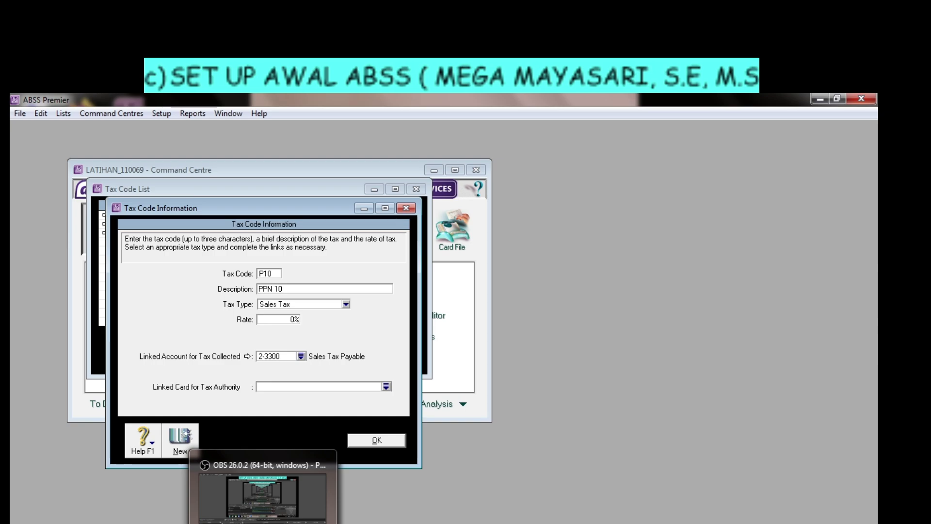
pyautogui.write('%')
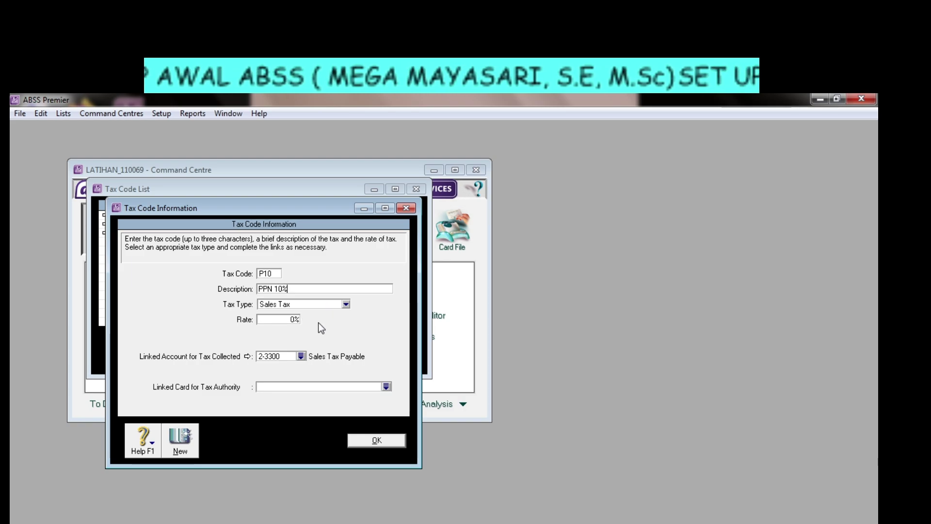
pyautogui.click(290, 320)
pyautogui.write('10')
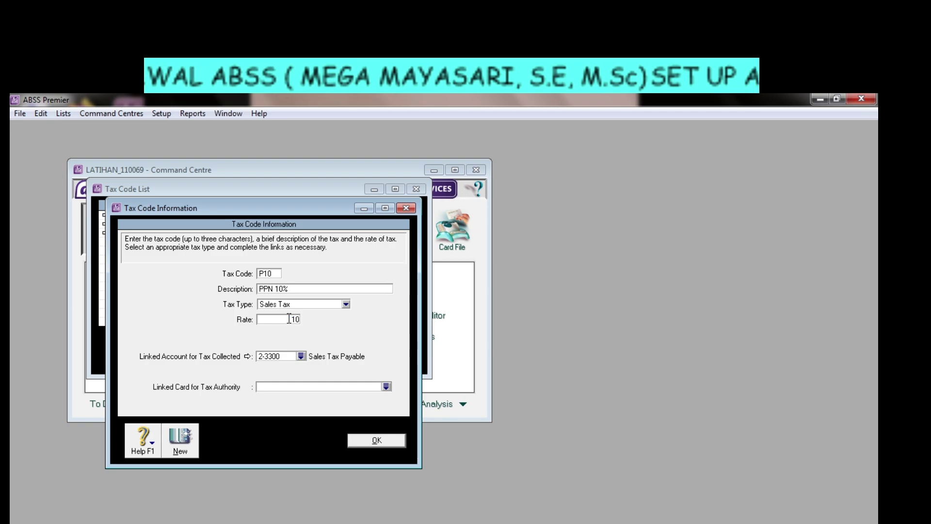
pyautogui.press('Tab')
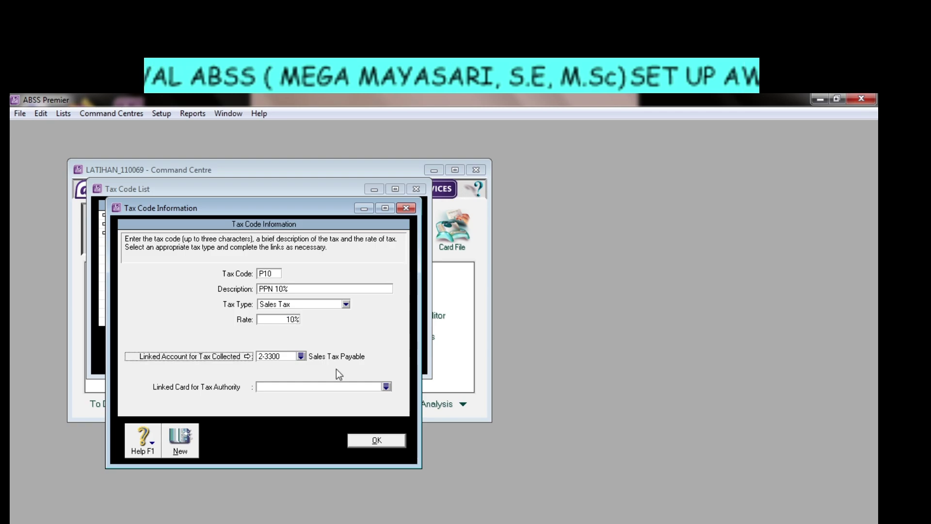
# Save P10 alongside N-T and PN0, then close the Tax Code List.
pyautogui.click(376, 440)
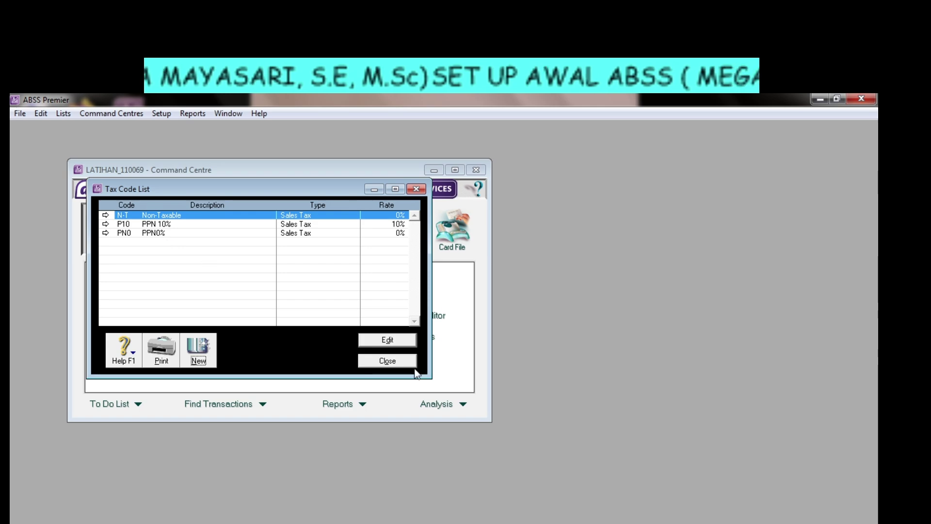
pyautogui.click(388, 360)
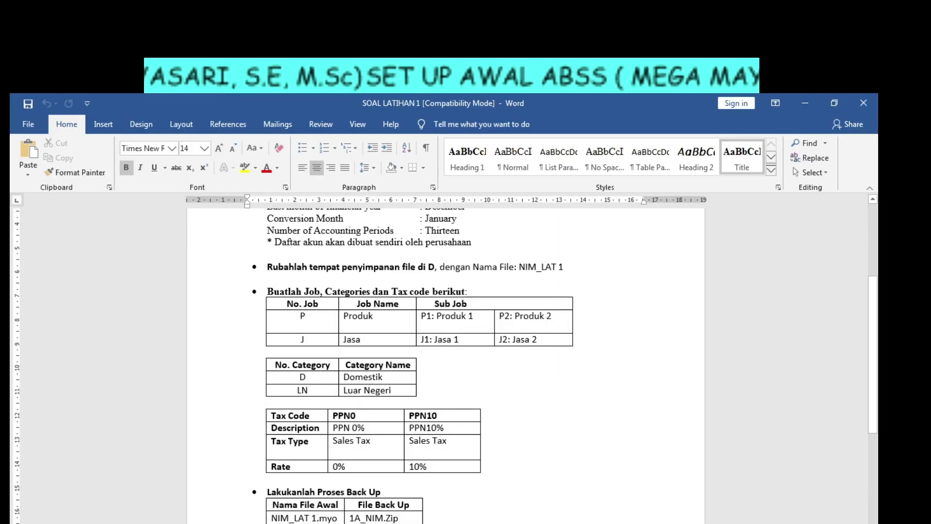
pyautogui.scroll(-6, 374, 376)
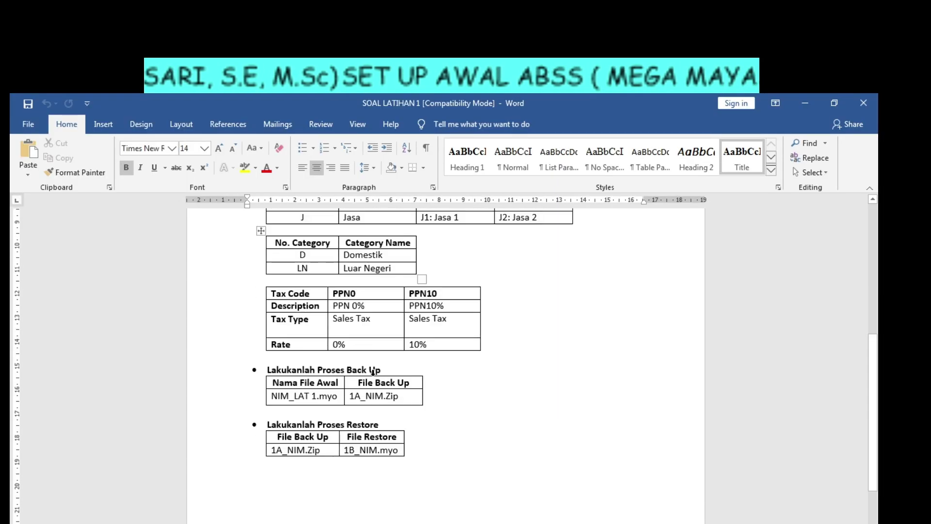
# Review the backup name 1A_NIM.Zip and restore name 1B_NIM.myo, then return to ABSS Premier's File menu.
pyautogui.scroll(-1, 375, 377)
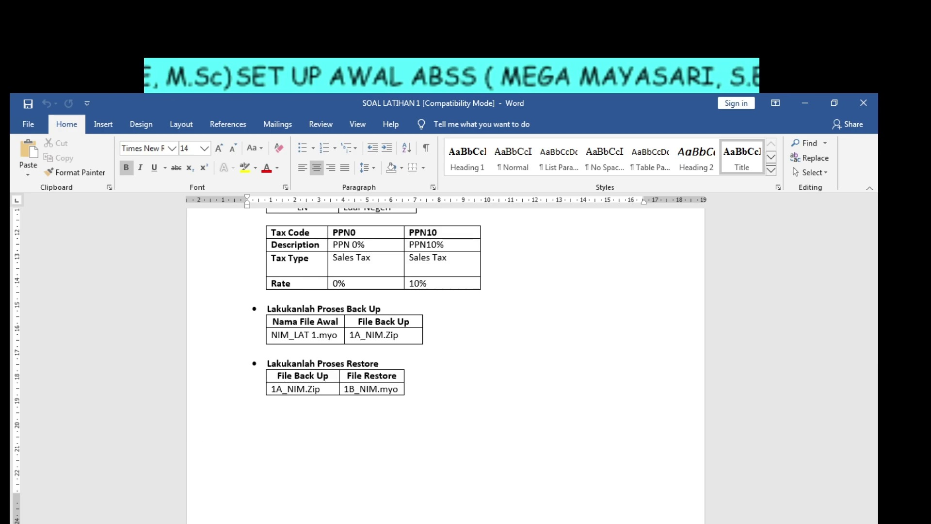
pyautogui.hotkey('alt', 'Tab')
pyautogui.click(23, 115)
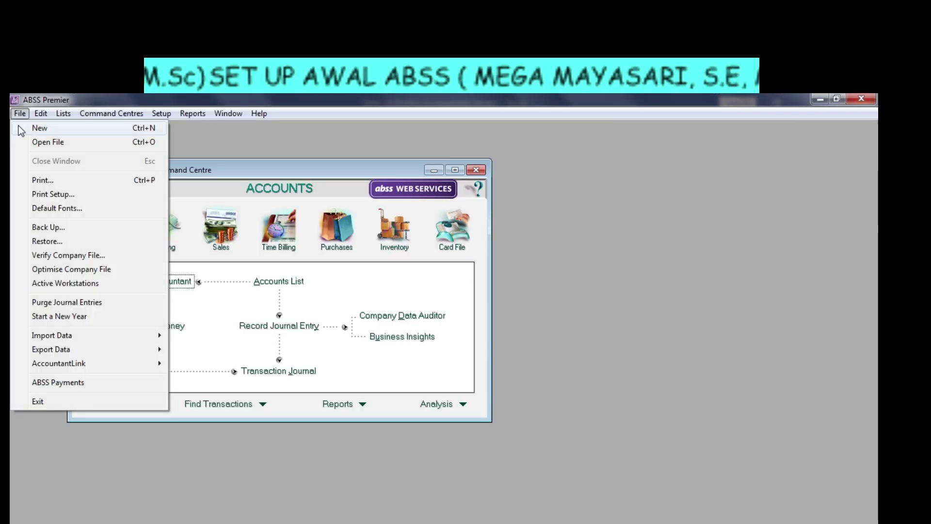
# Back up the company file only, with an error check that reports no errors.
pyautogui.click(48, 228)
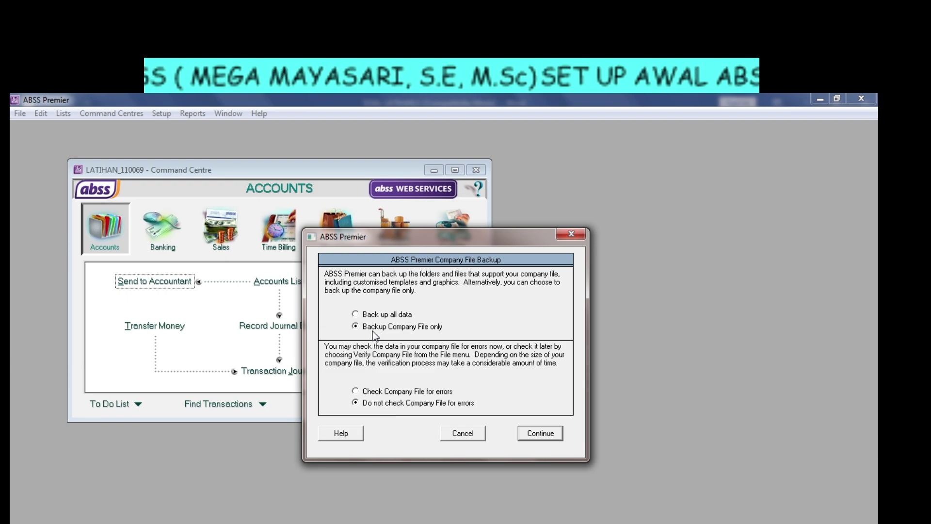
pyautogui.click(357, 391)
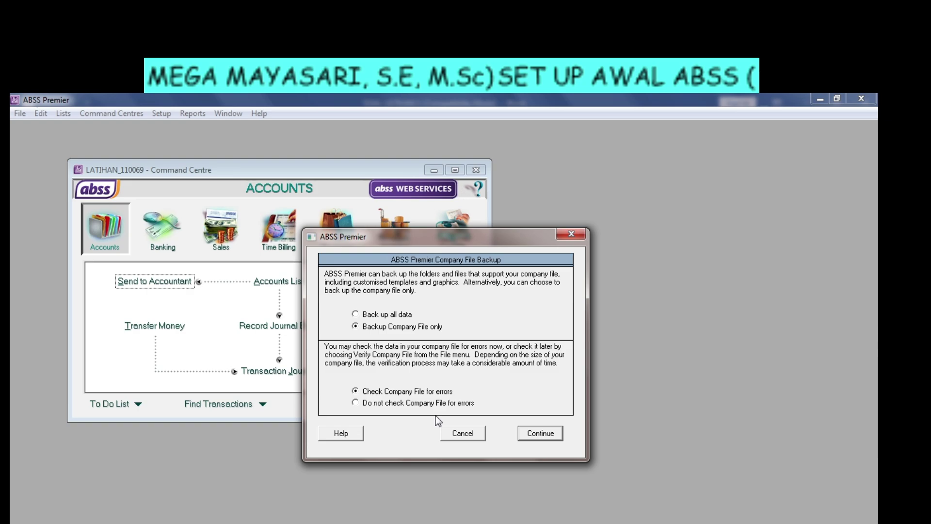
pyautogui.click(536, 435)
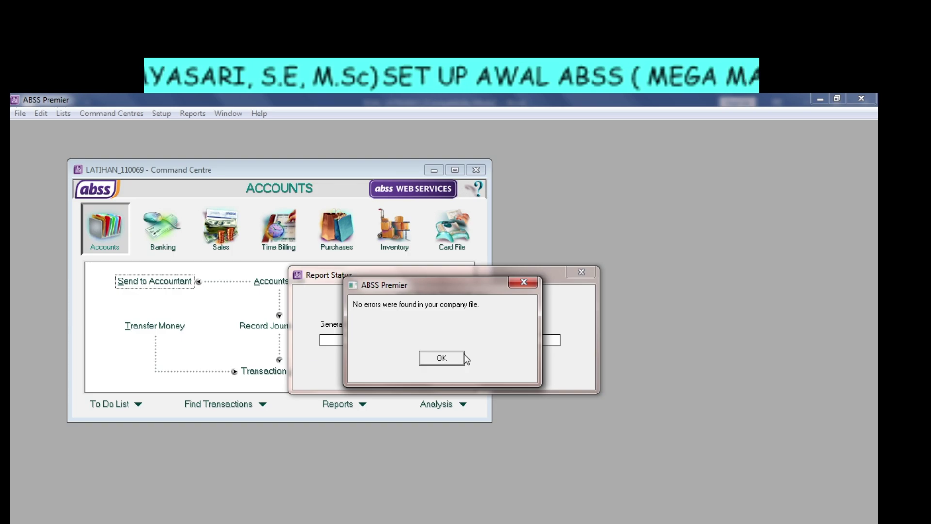
pyautogui.click(450, 359)
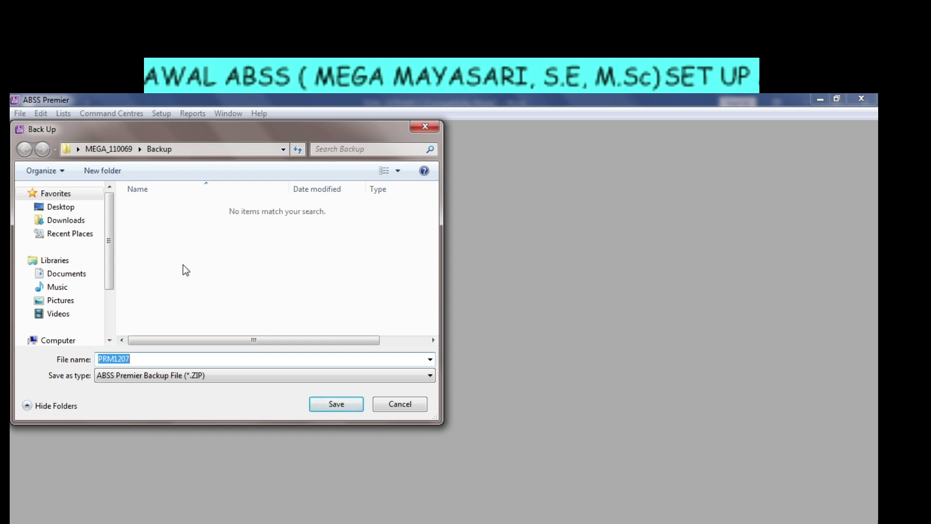
# Rename the backup file from PRM1207 to 1A_110069, checking the exercise document's naming.
pyautogui.click(162, 359)
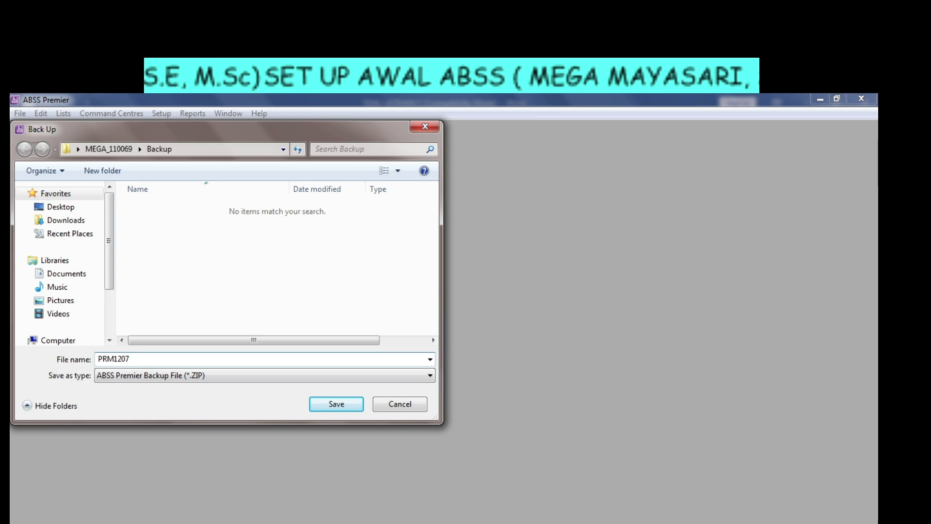
pyautogui.hotkey('alt', 'Tab')
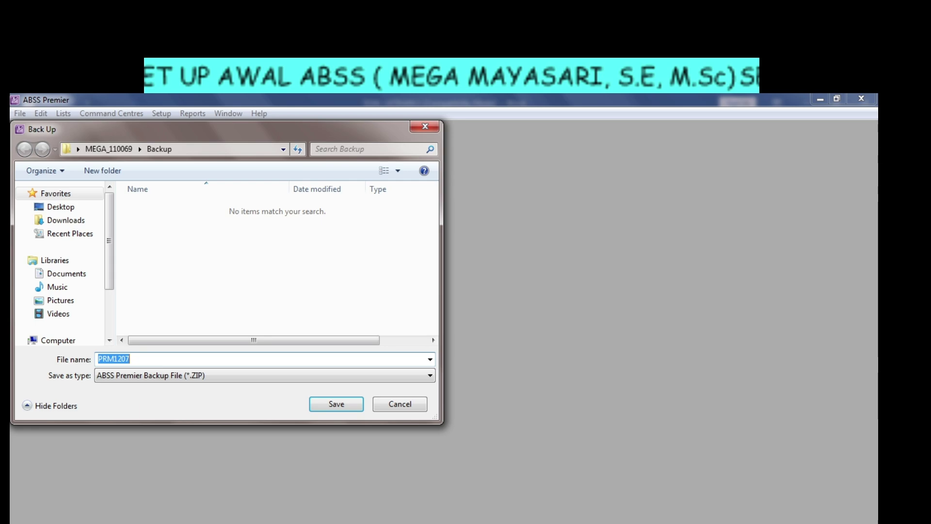
pyautogui.write('1A')
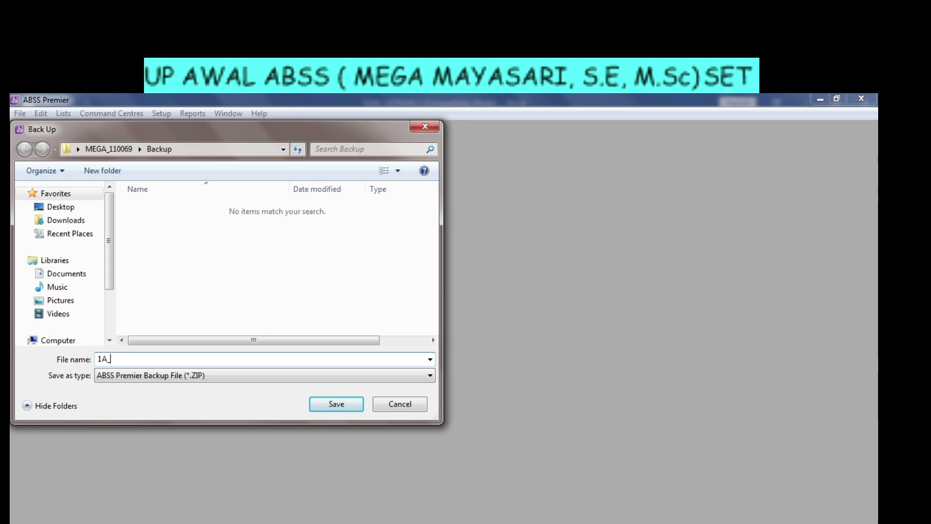
pyautogui.write('_1100')
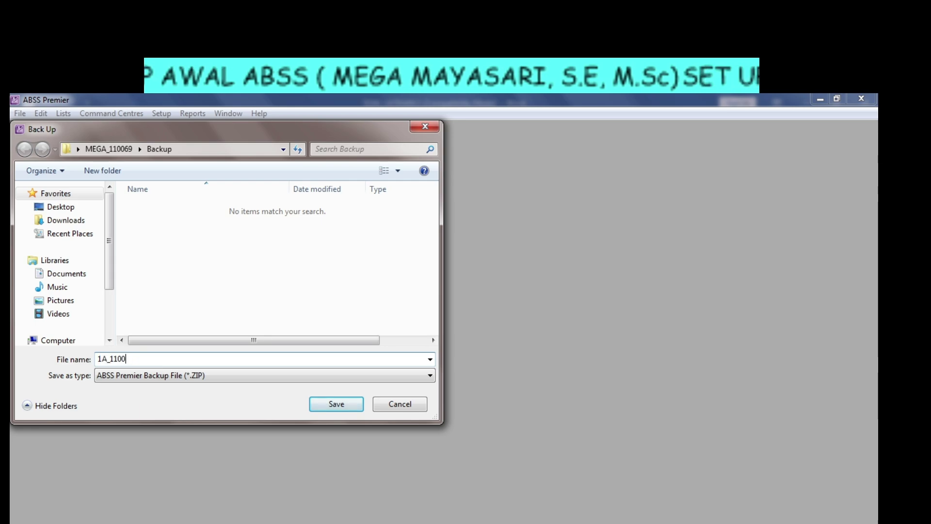
pyautogui.write('69')
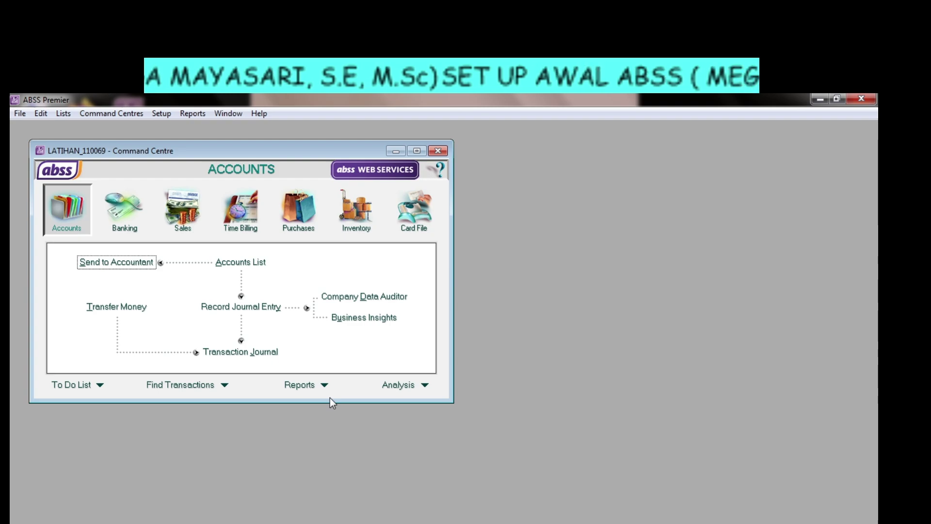
pyautogui.click(106, 523)
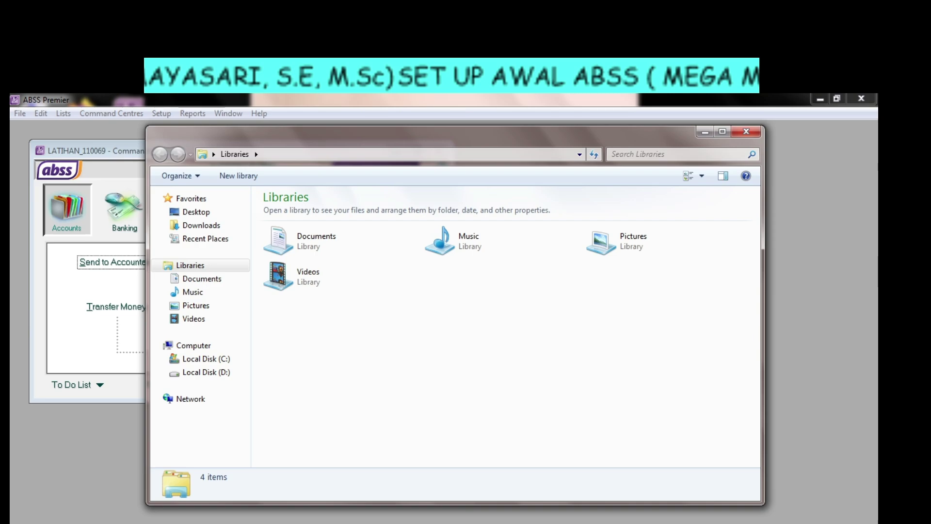
pyautogui.click(224, 372)
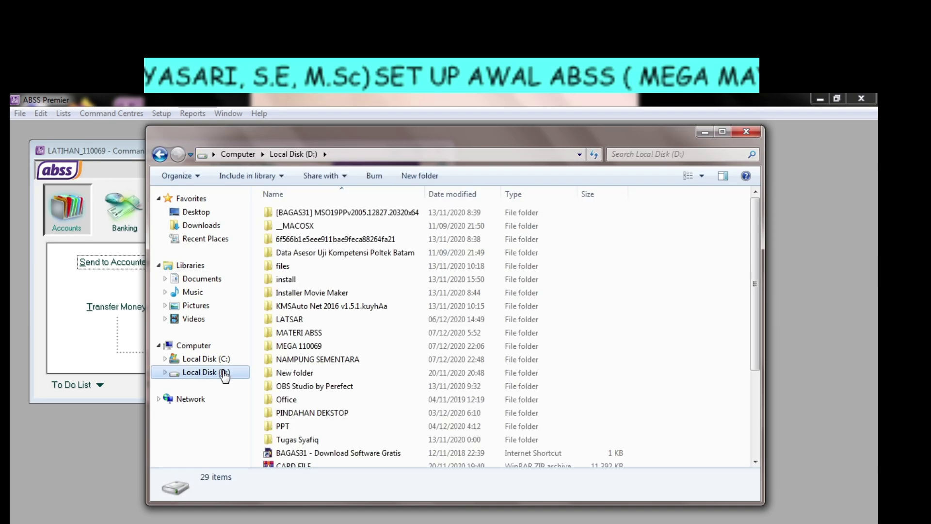
pyautogui.click(197, 213)
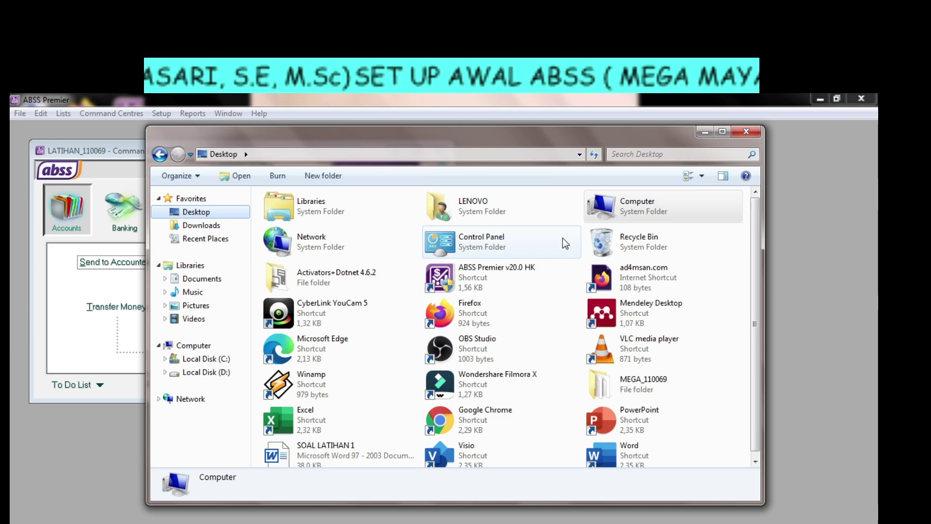
pyautogui.click(819, 99)
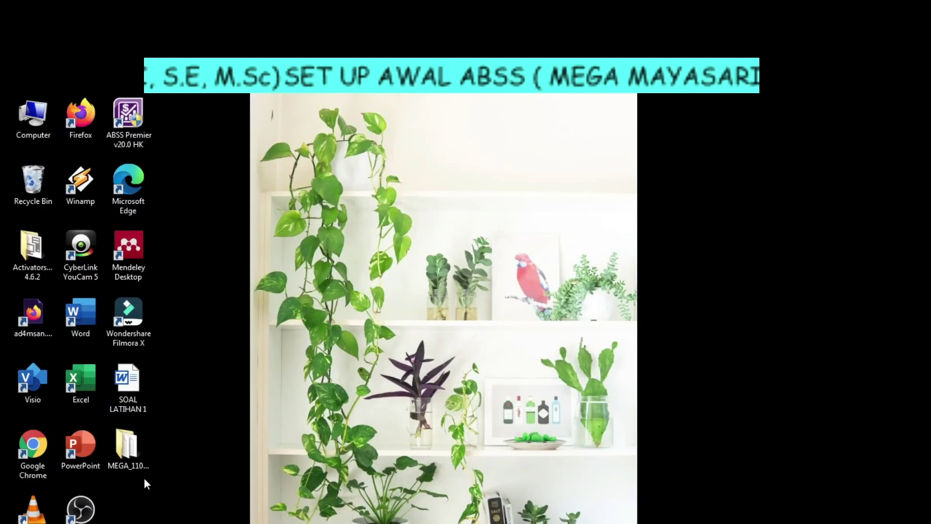
pyautogui.doubleClick(136, 451)
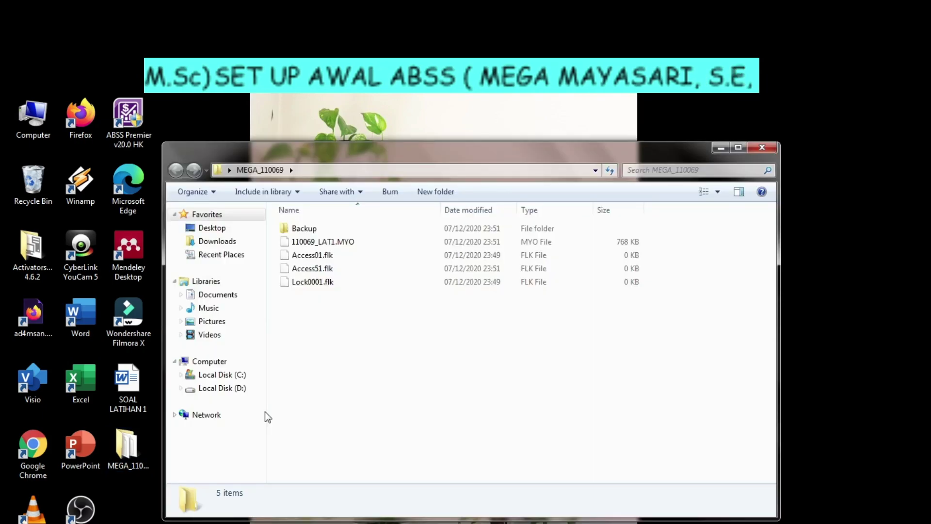
pyautogui.doubleClick(304, 230)
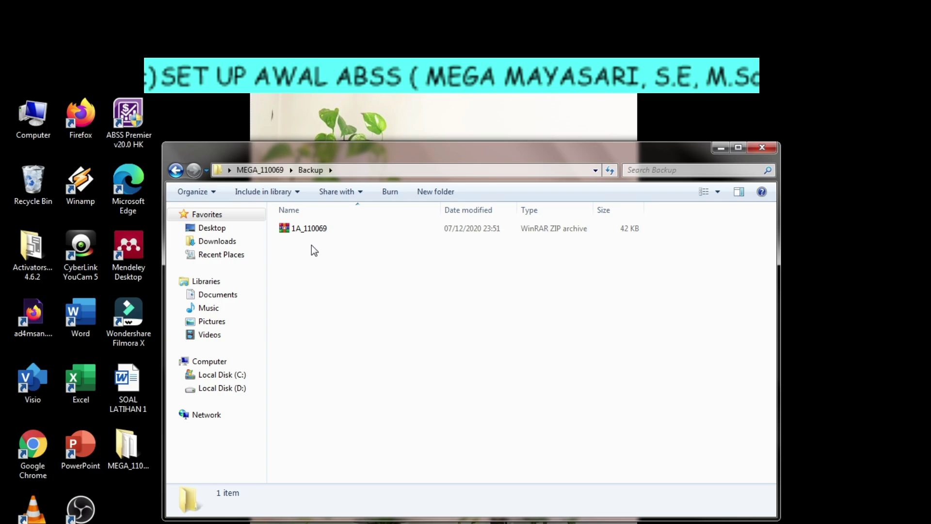
pyautogui.click(774, 151)
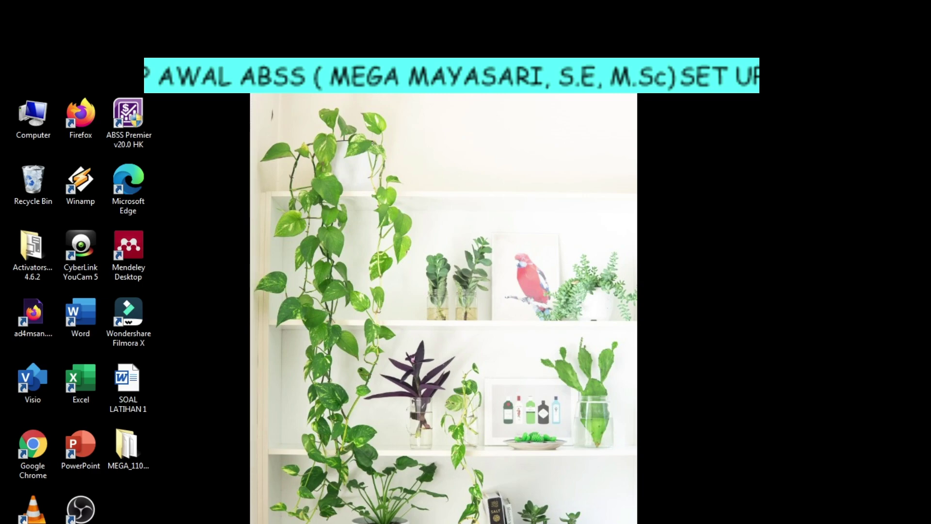
pyautogui.hotkey('alt', 'Tab')
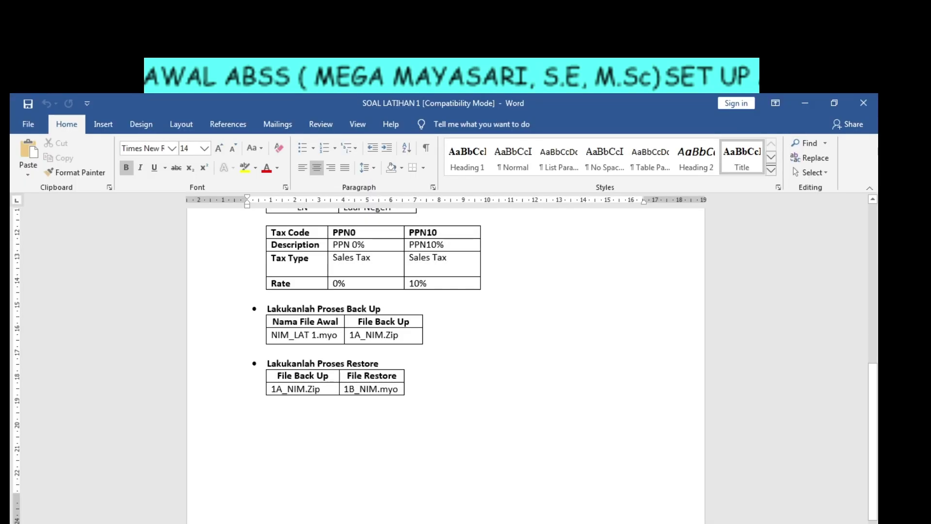
pyautogui.hotkey('alt', 'Tab')
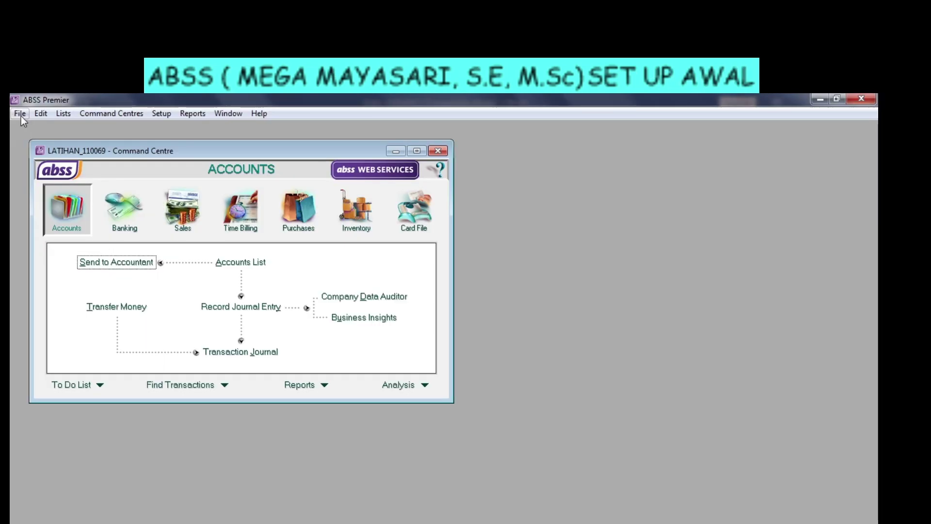
# Start restoring a company file from backup, declining to make another backup first.
pyautogui.click(21, 116)
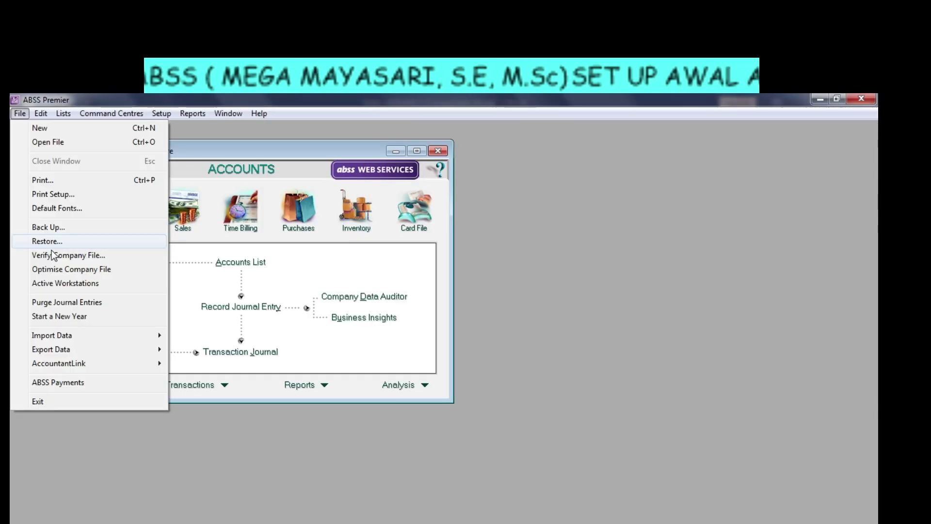
pyautogui.click(48, 239)
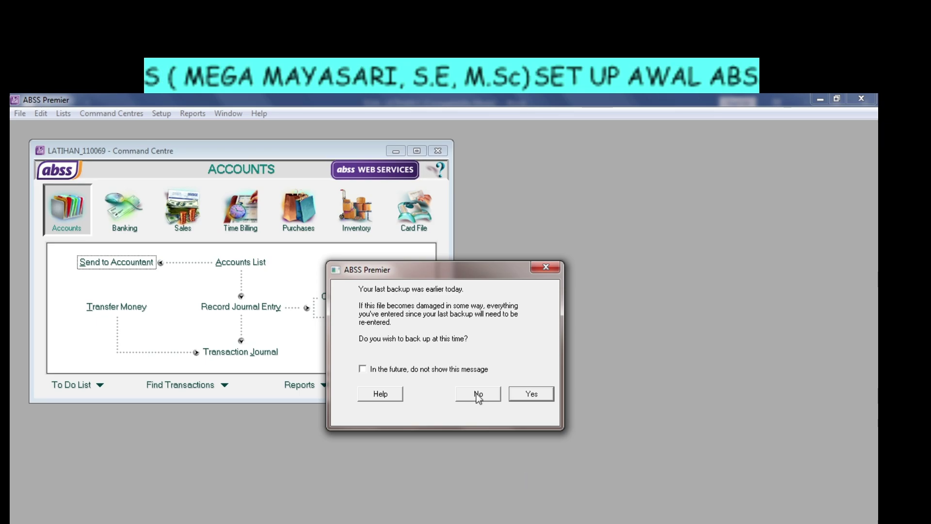
pyautogui.click(477, 394)
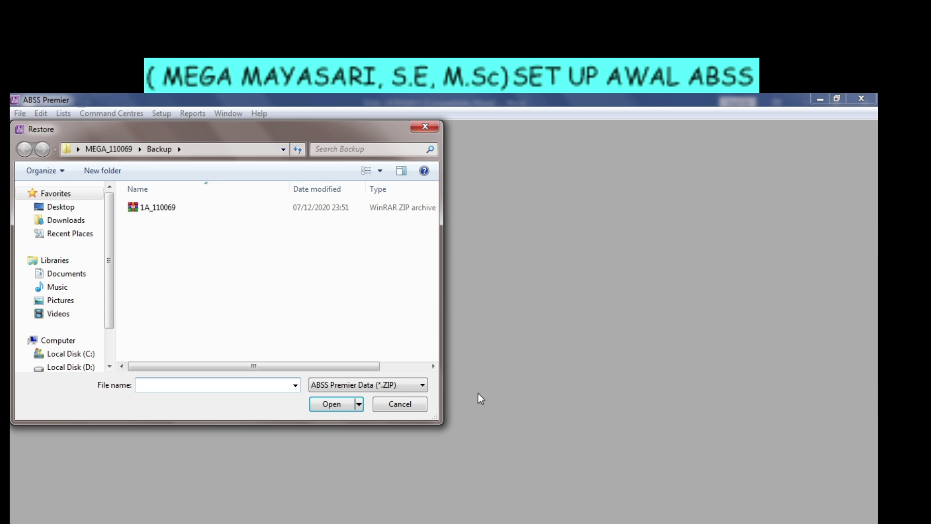
# Open the 1A_110069 backup archive and begin naming the restored file 1B_110069.
pyautogui.click(171, 208)
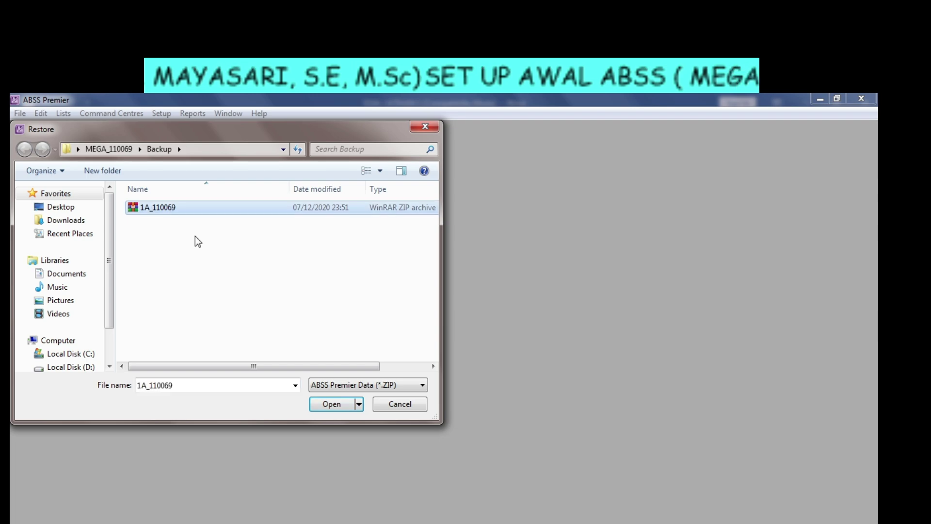
pyautogui.click(328, 401)
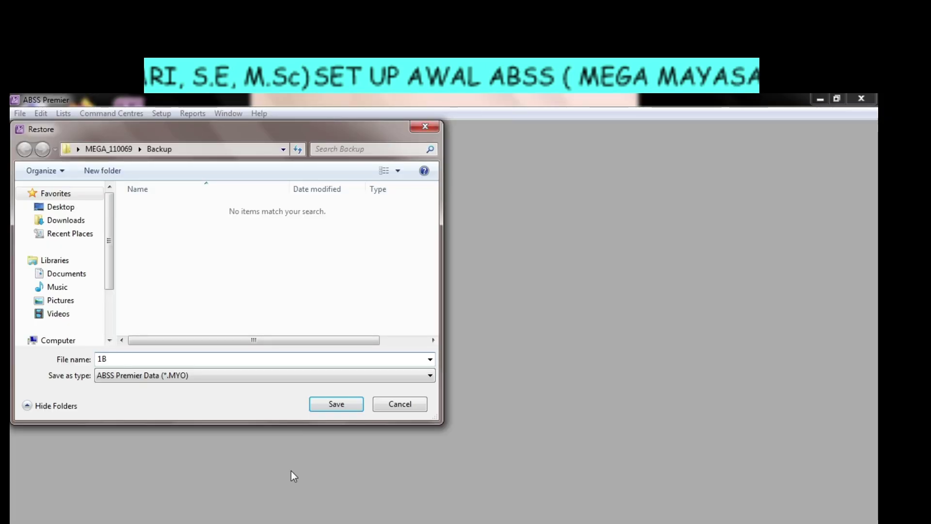
pyautogui.write('_1100')
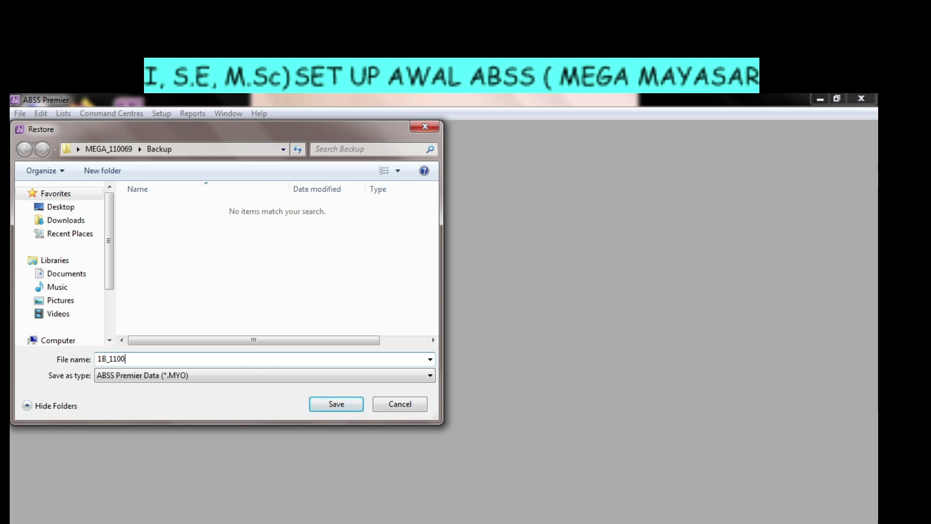
pyautogui.write('69')
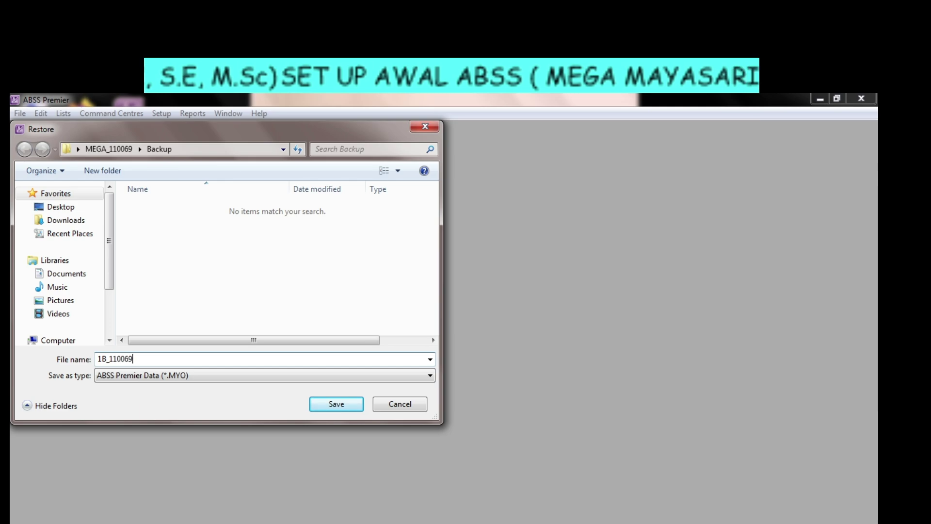
# Save the restored file as 1B_110069, sign on, exit ABSS Premier, then open the MEGA_110069 folder.
pyautogui.click(337, 405)
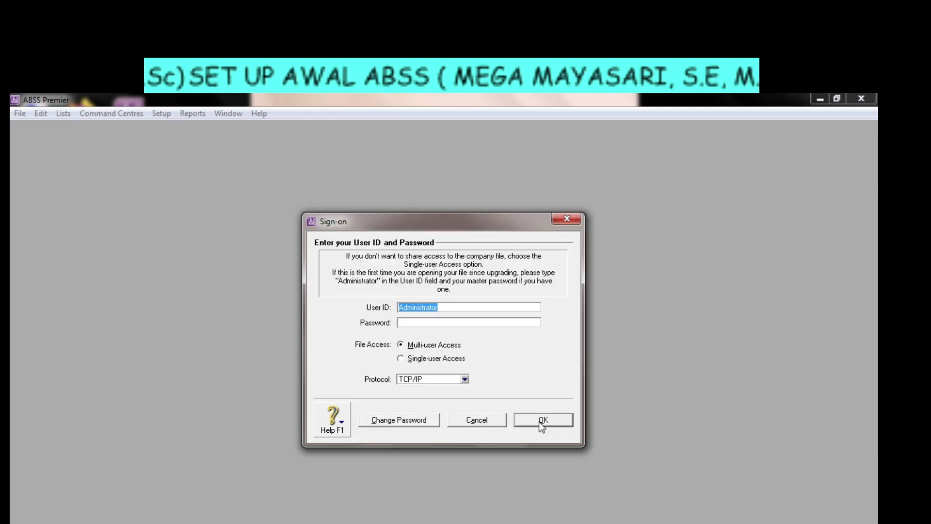
pyautogui.click(539, 420)
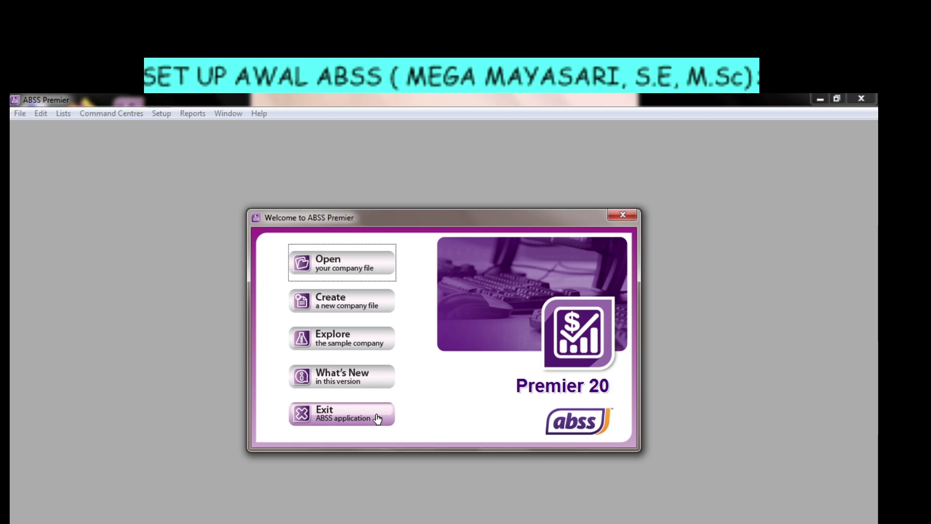
pyautogui.click(378, 417)
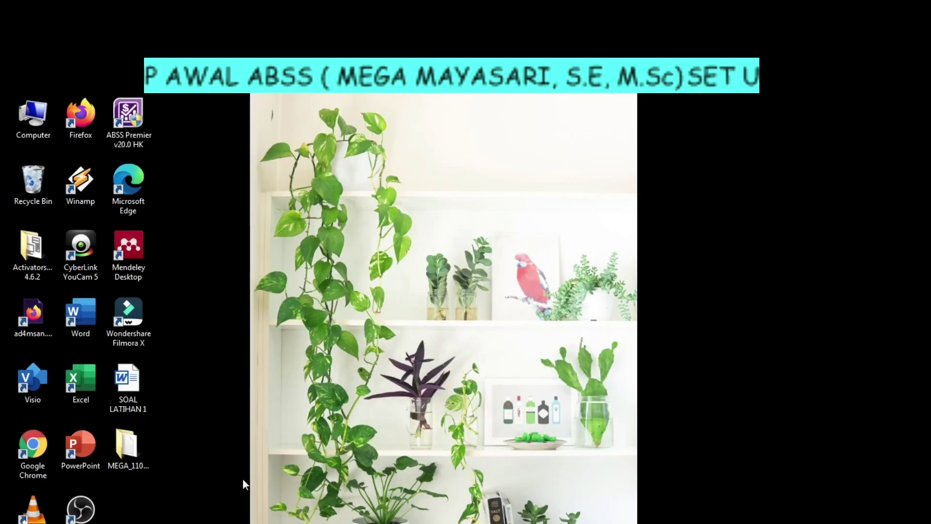
pyautogui.doubleClick(134, 452)
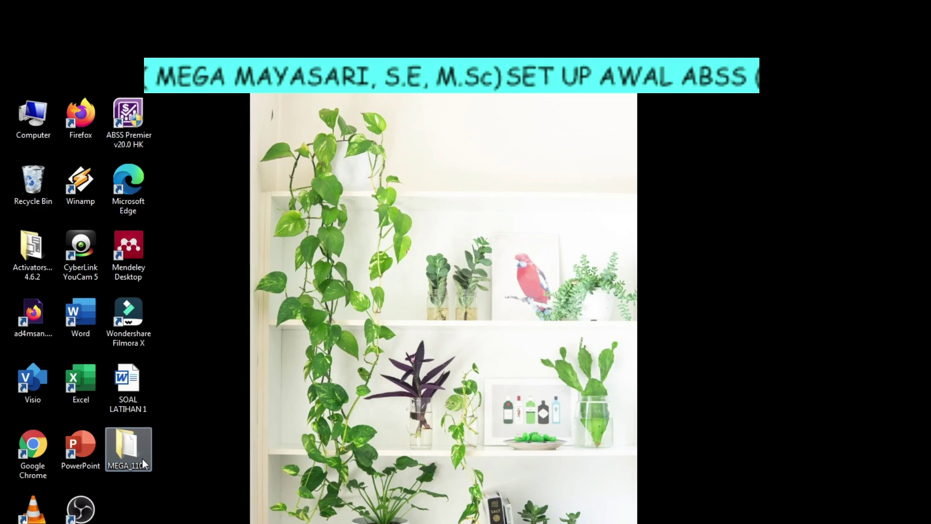
pyautogui.doubleClick(141, 458)
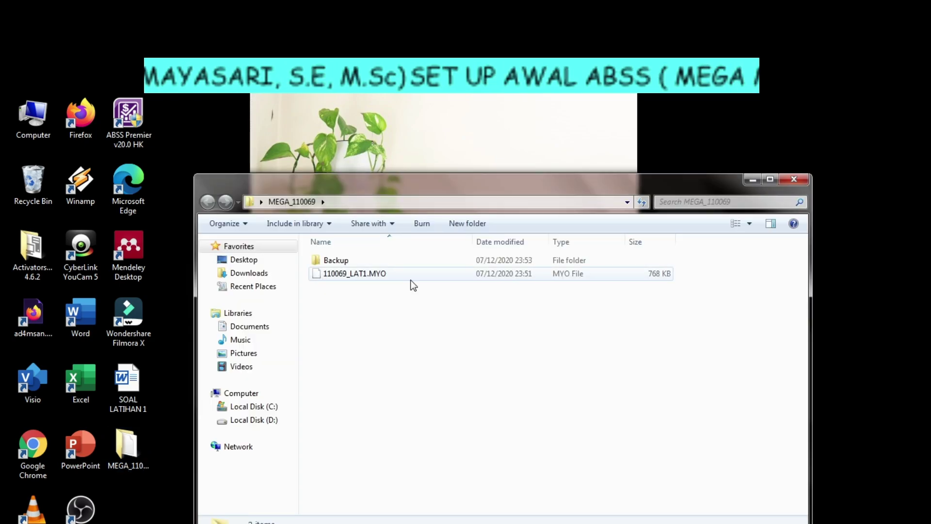
pyautogui.doubleClick(357, 264)
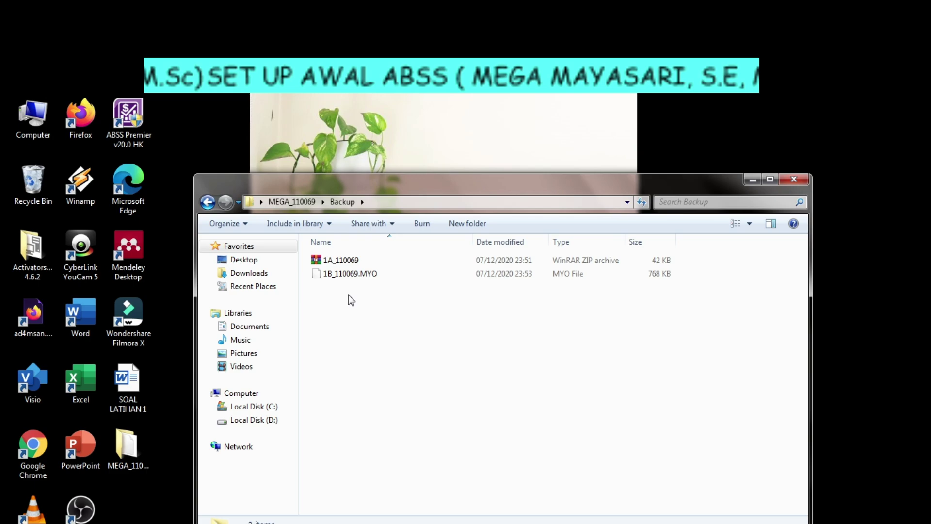
pyautogui.click(794, 180)
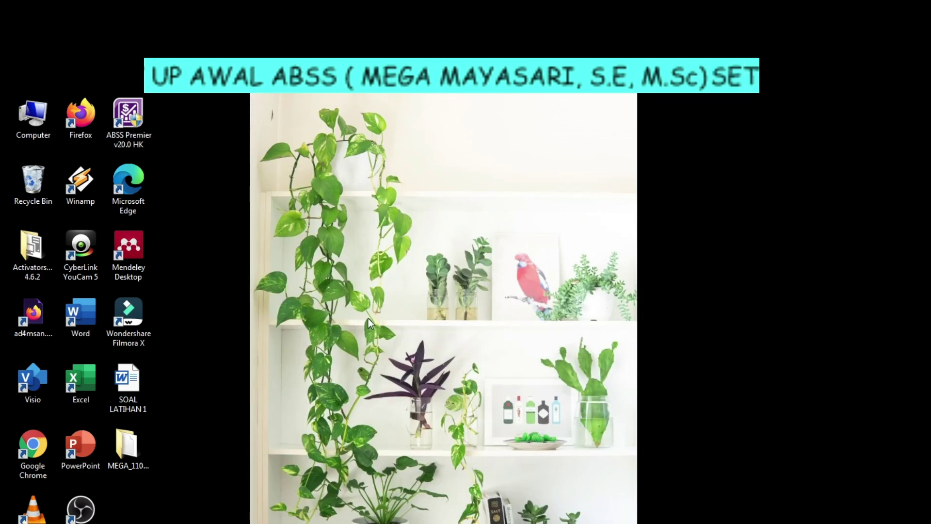